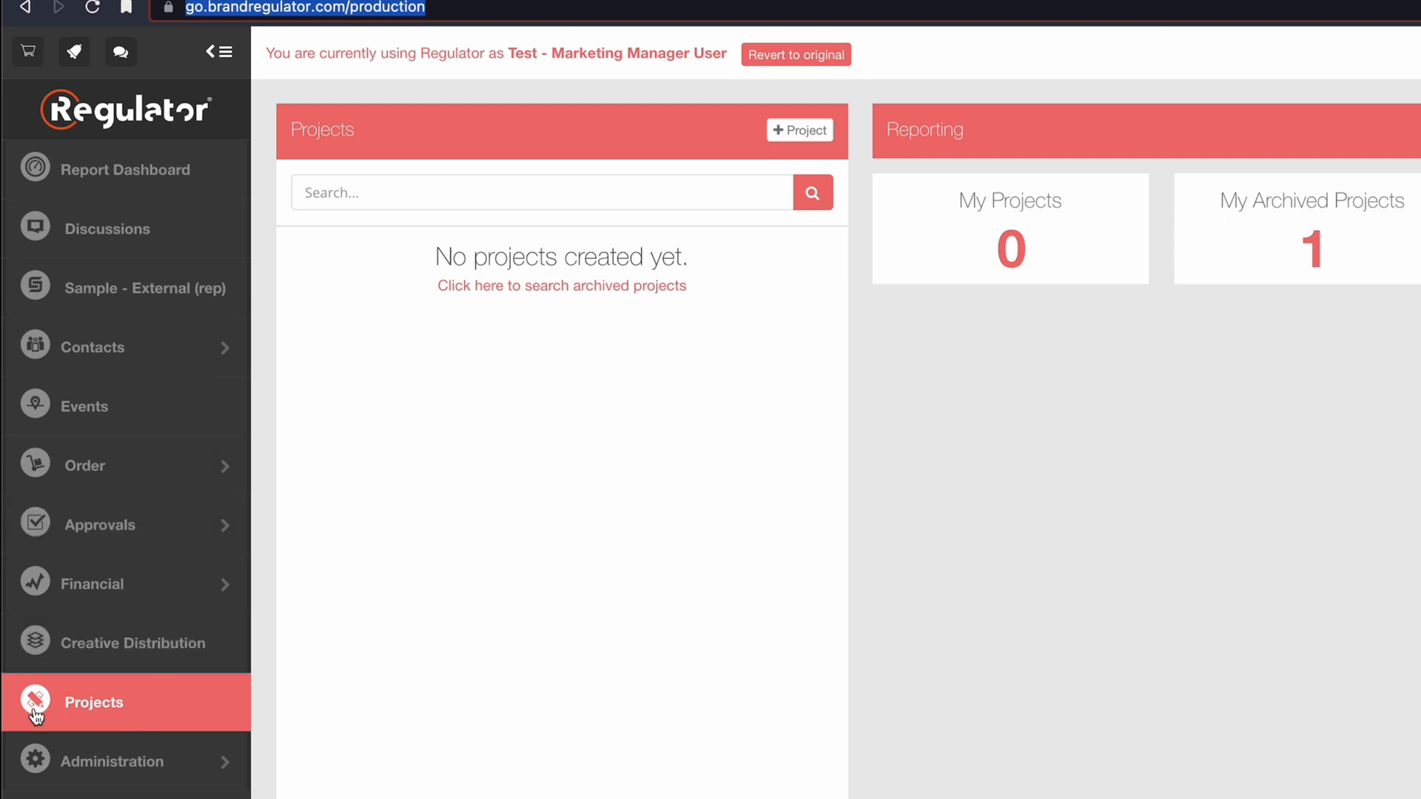
# Start a new project named "Build master 1080 x 1080 Social template" with the description "Resize down to Insta size".
pyautogui.click(807, 131)
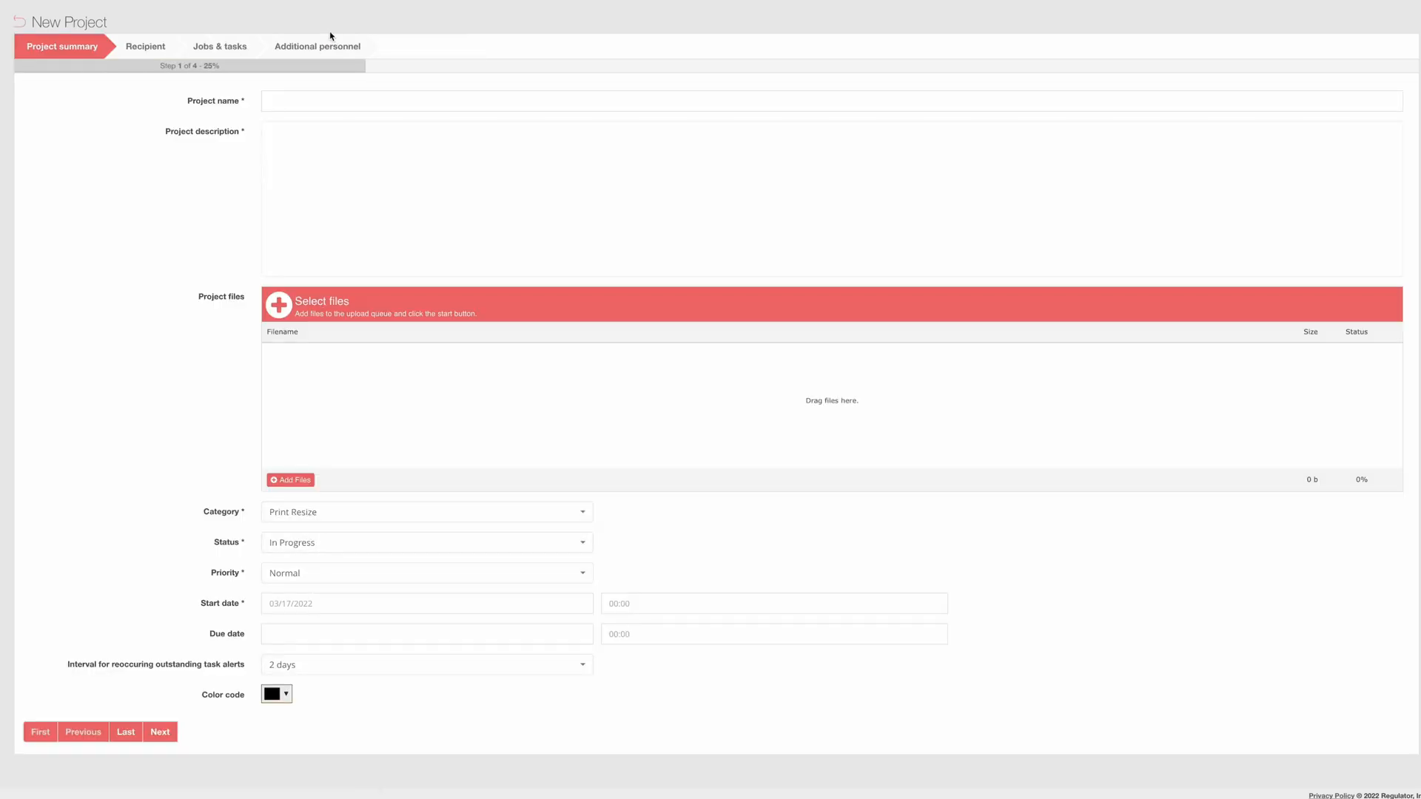
pyautogui.click(377, 99)
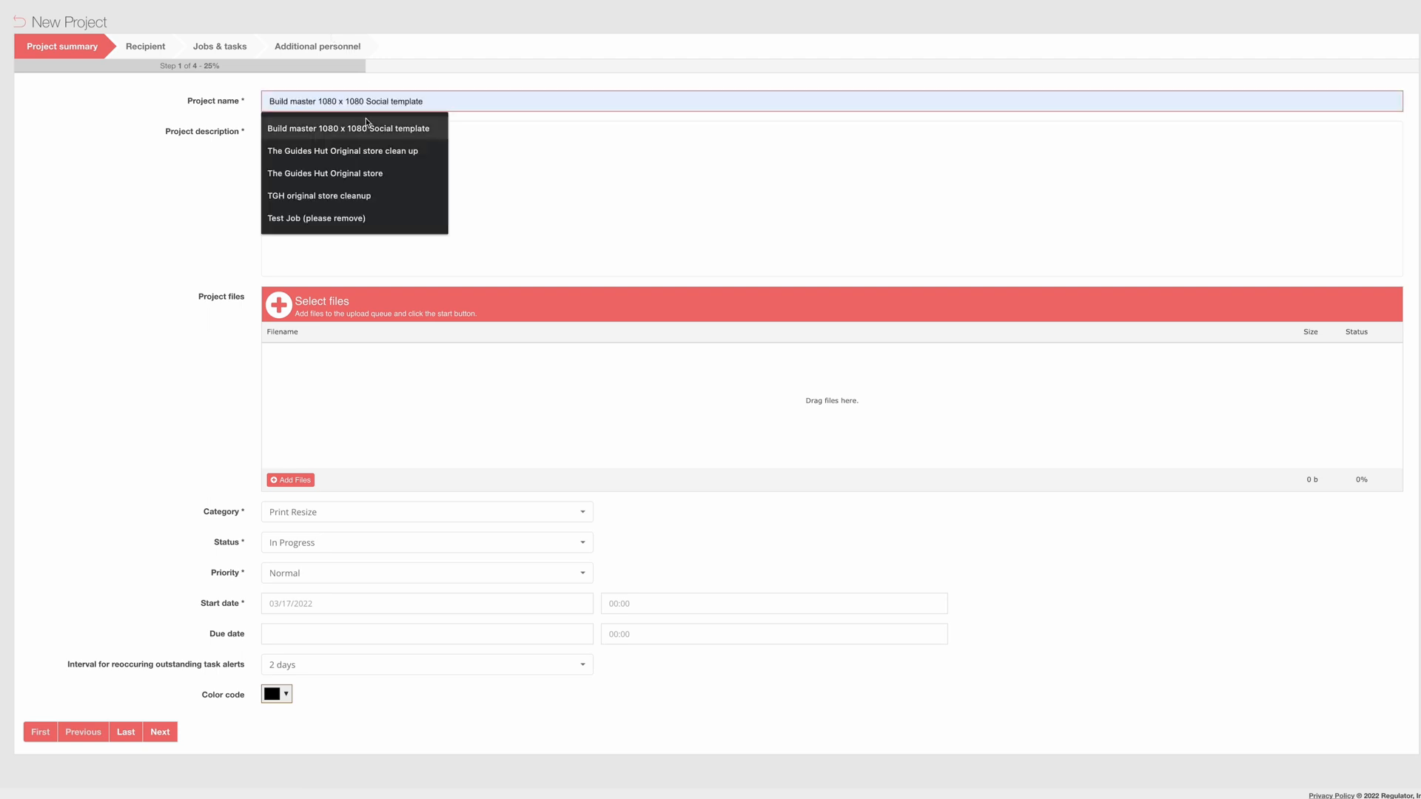
pyautogui.click(375, 123)
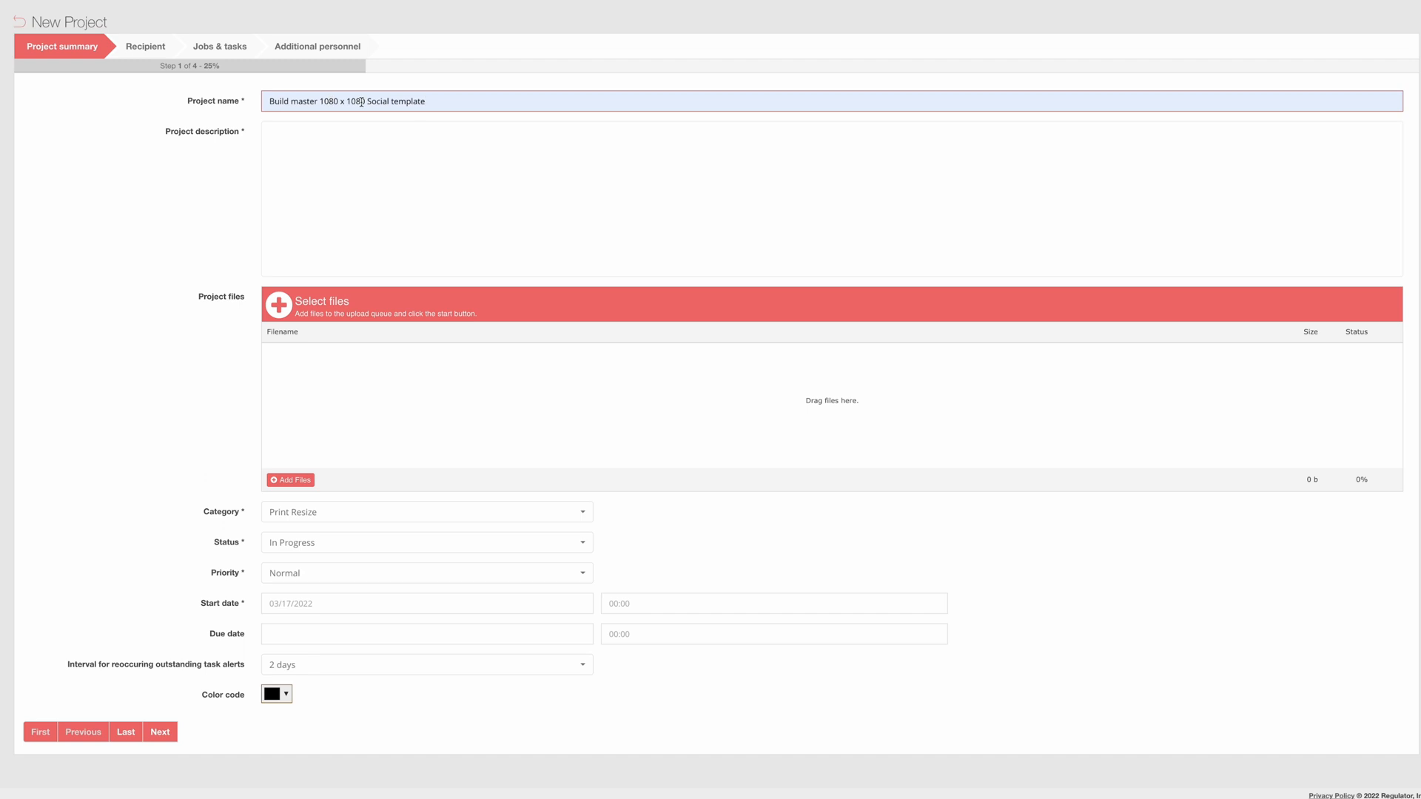
pyautogui.click(410, 138)
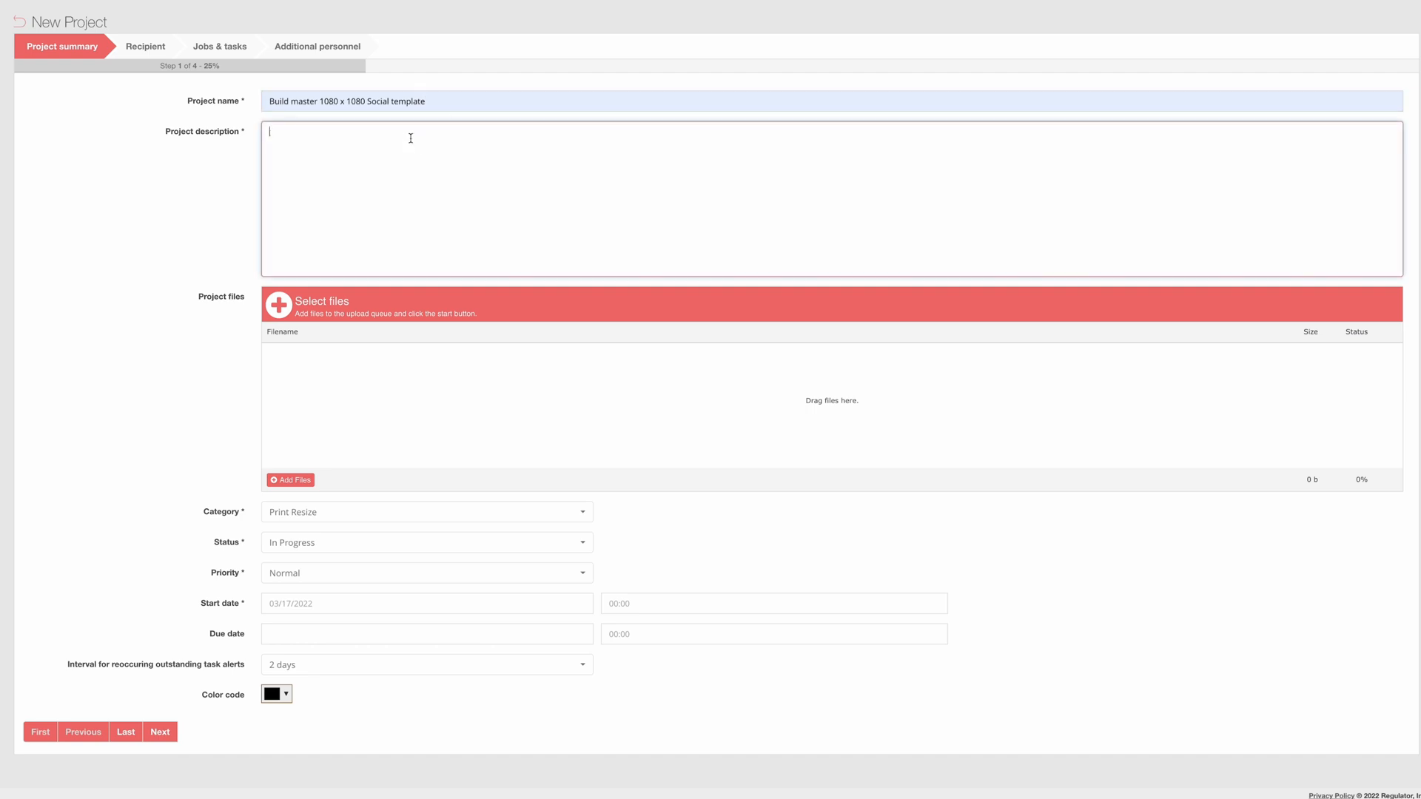
pyautogui.write('Resize down to Insta size')
# Upload TMC-Dwell-PrintAd-16.75x10.8125-Render1.zip to the project files and show the files as a list.
pyautogui.moveTo(0, 288); pyautogui.dragTo(0, 289)
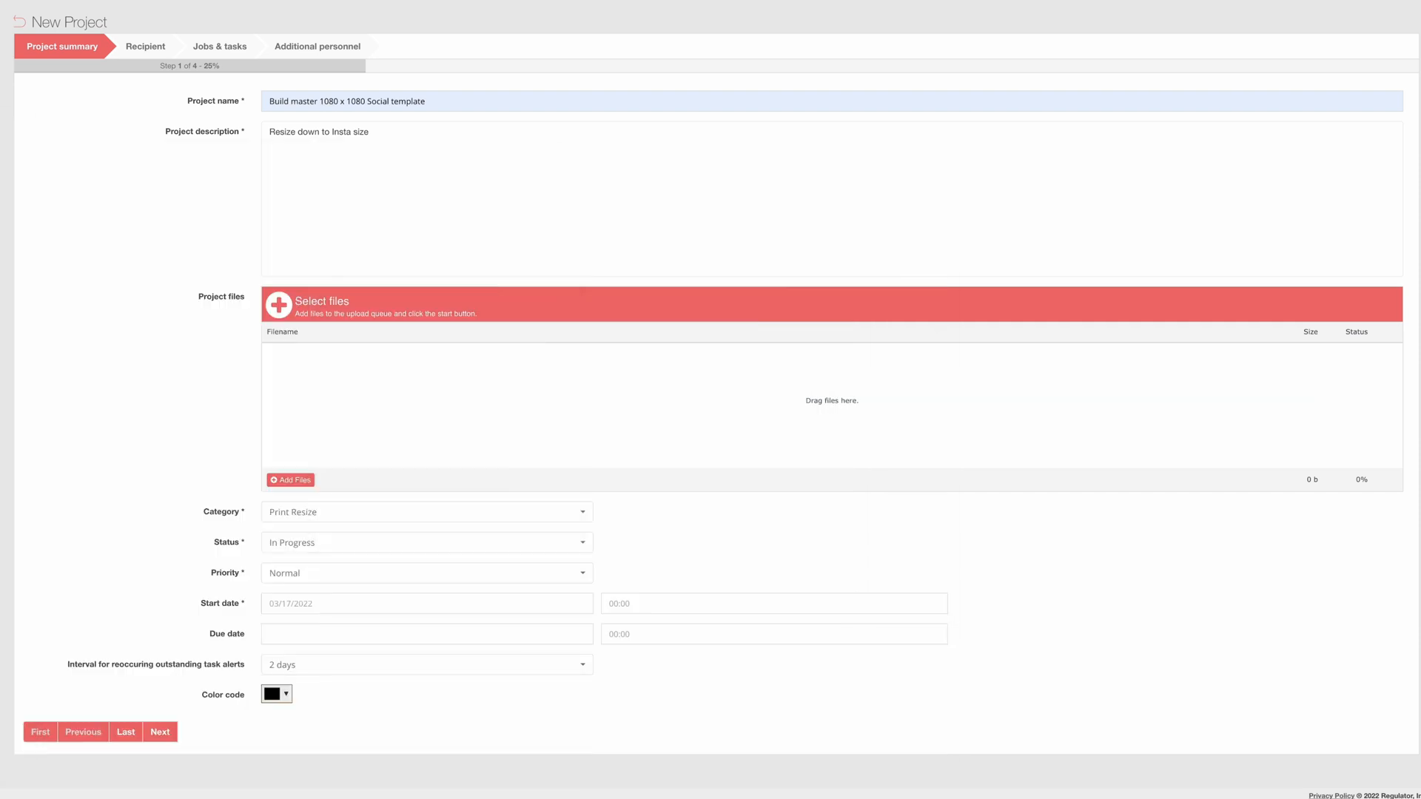
pyautogui.moveTo(0, 415); pyautogui.dragTo(486, 419)
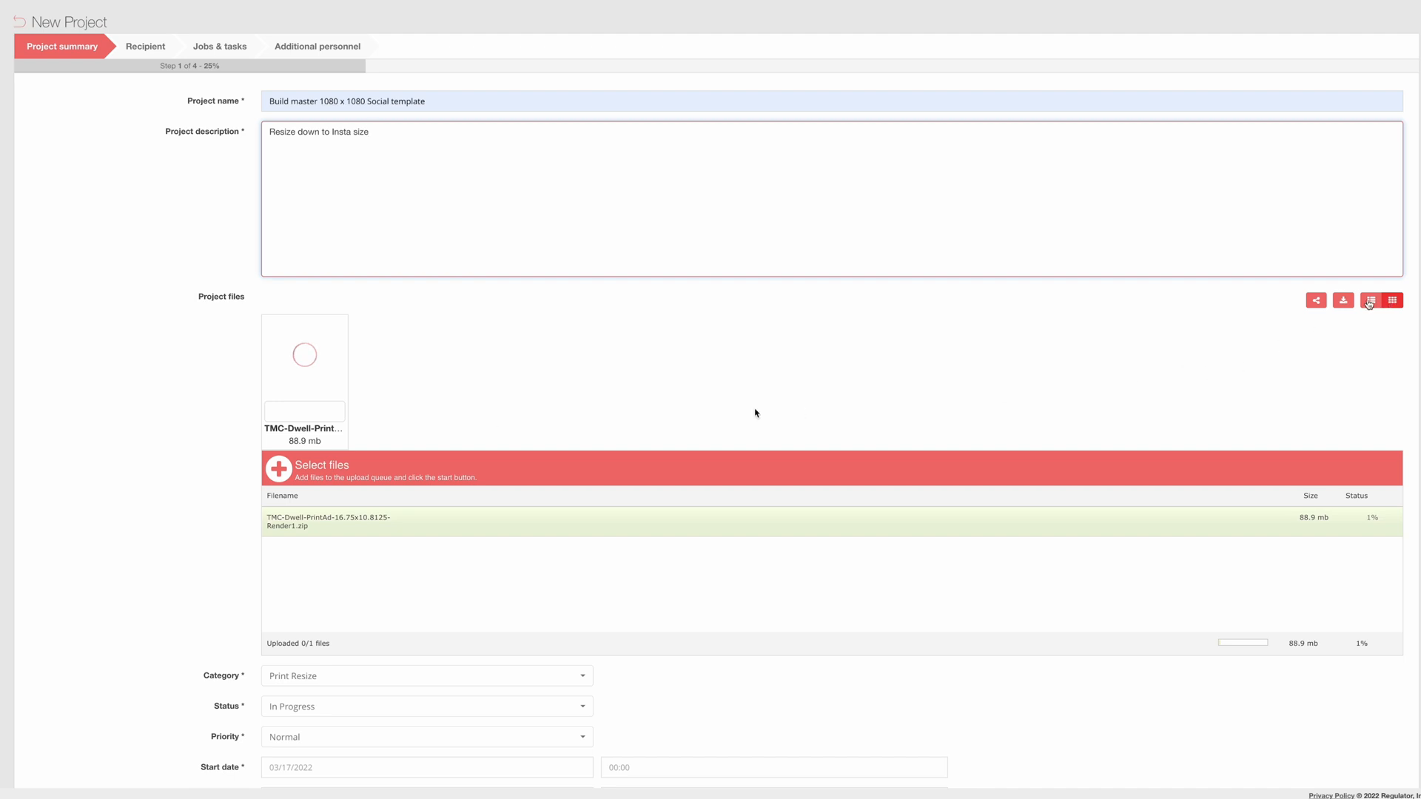
pyautogui.click(1371, 300)
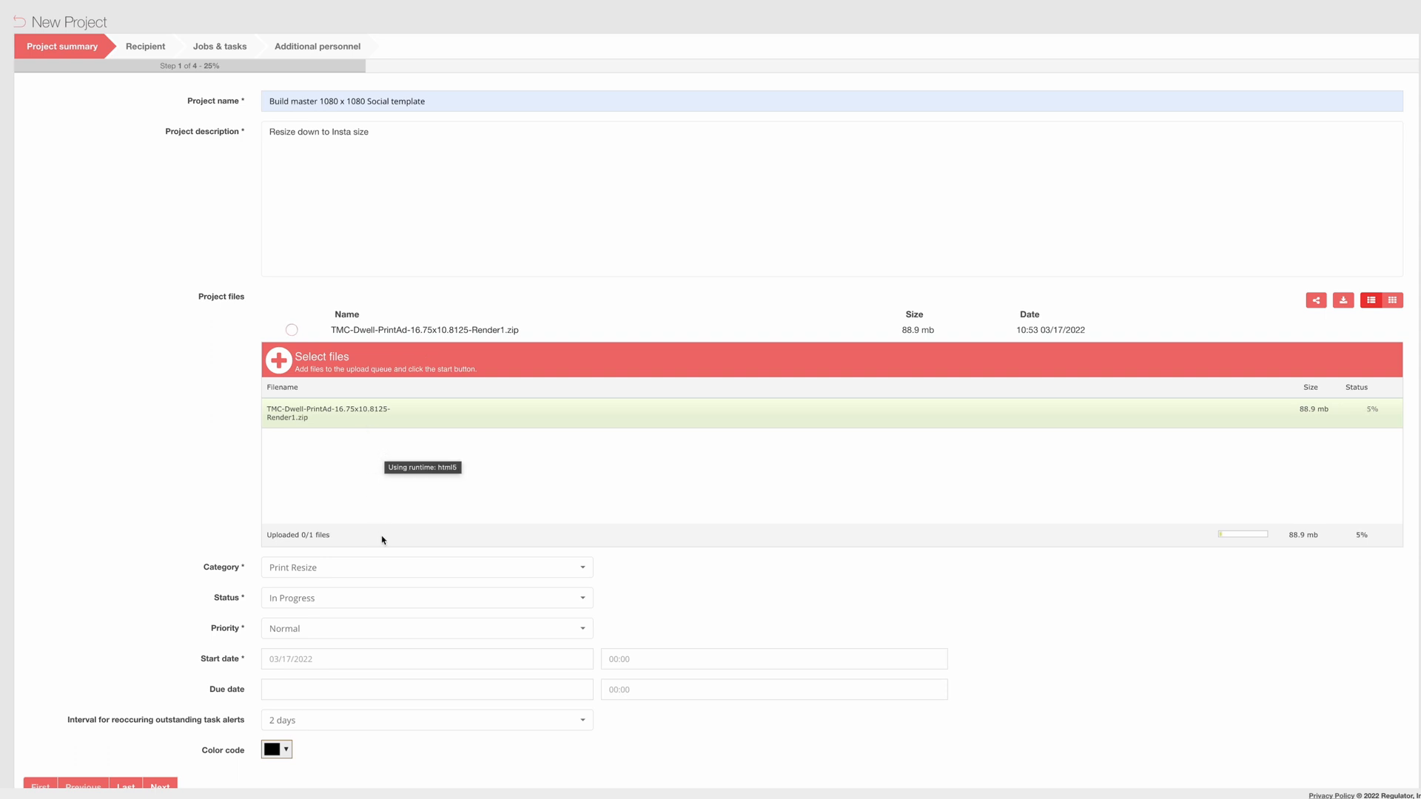
# Set the project's category to Digital.
pyautogui.scroll(-1, 165, 549)
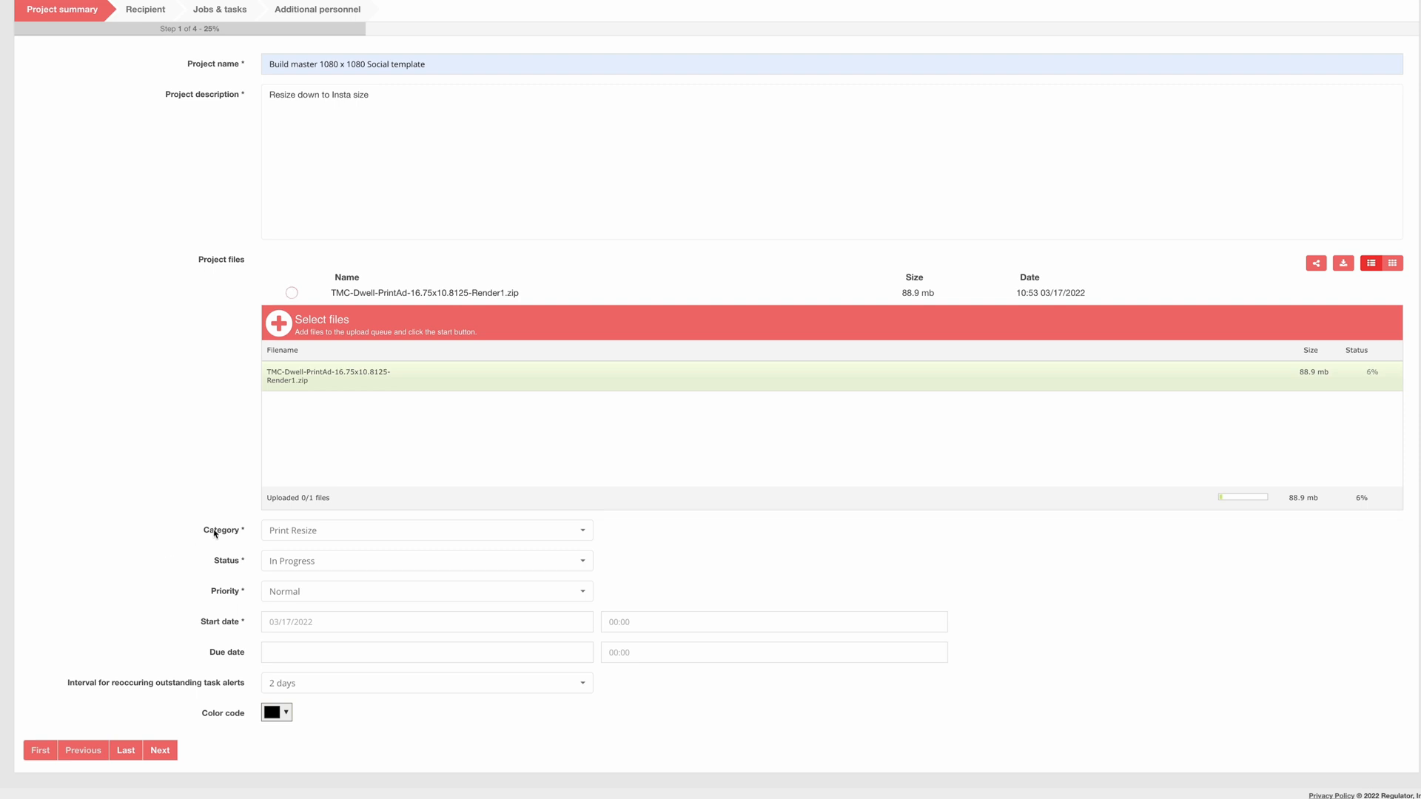
pyautogui.click(354, 538)
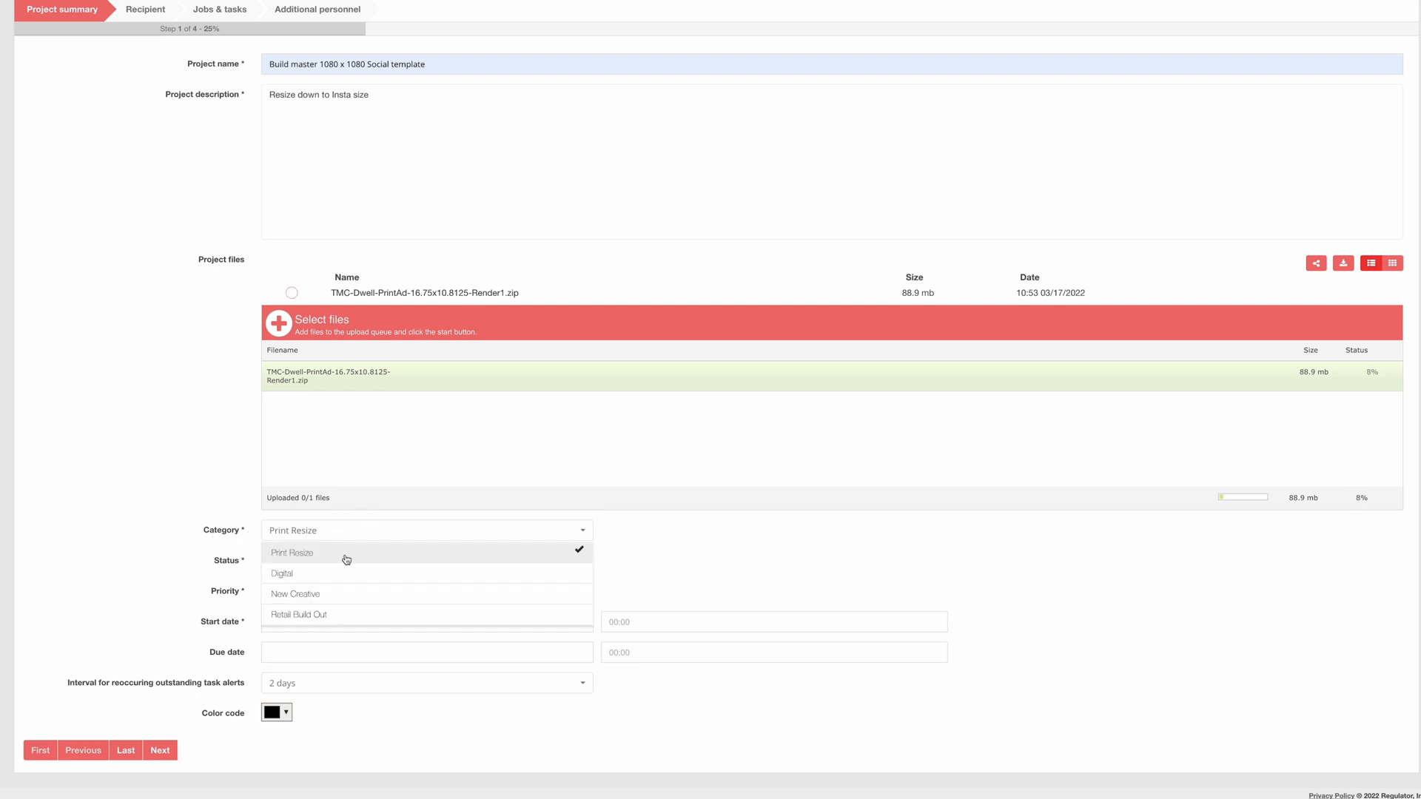
pyautogui.click(346, 575)
pyautogui.click(362, 560)
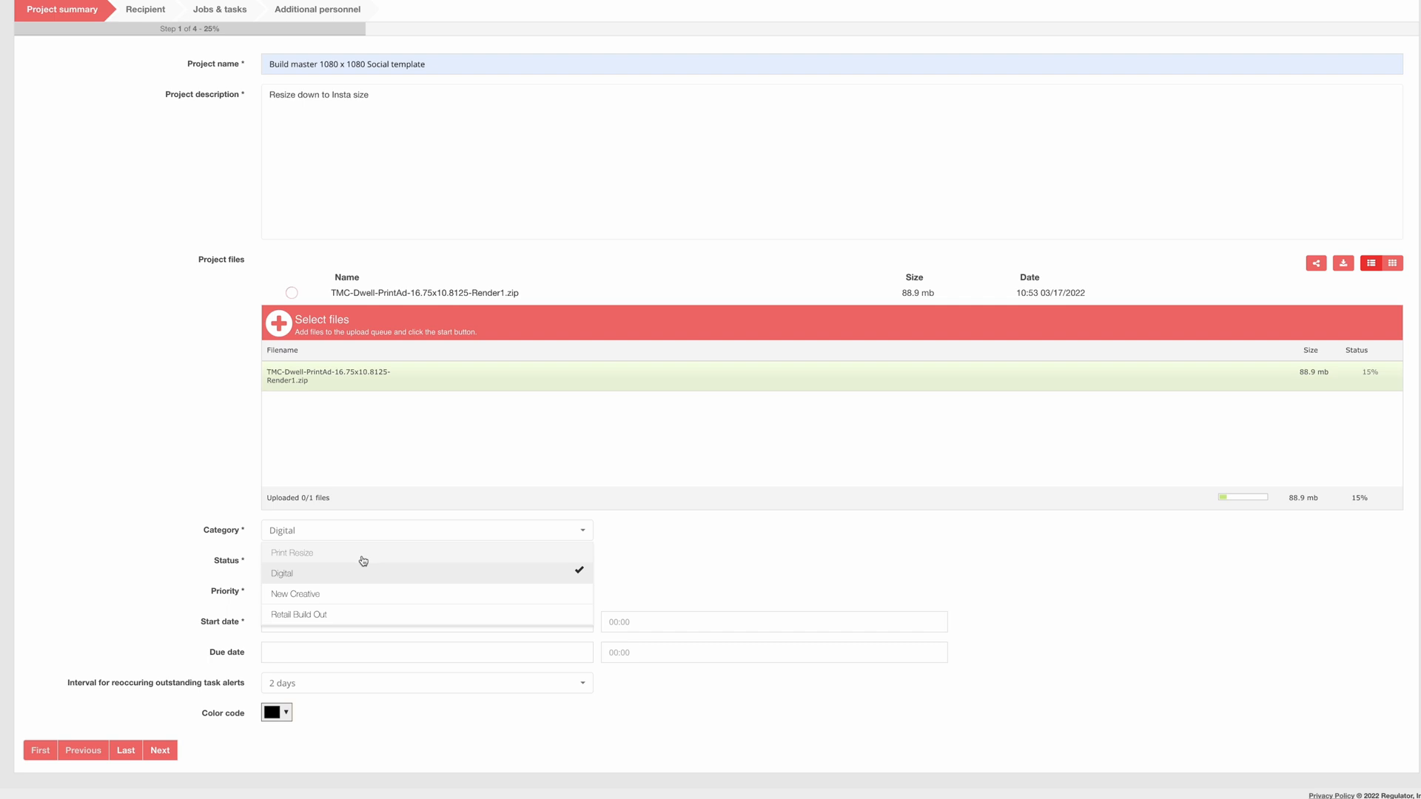
pyautogui.click(703, 554)
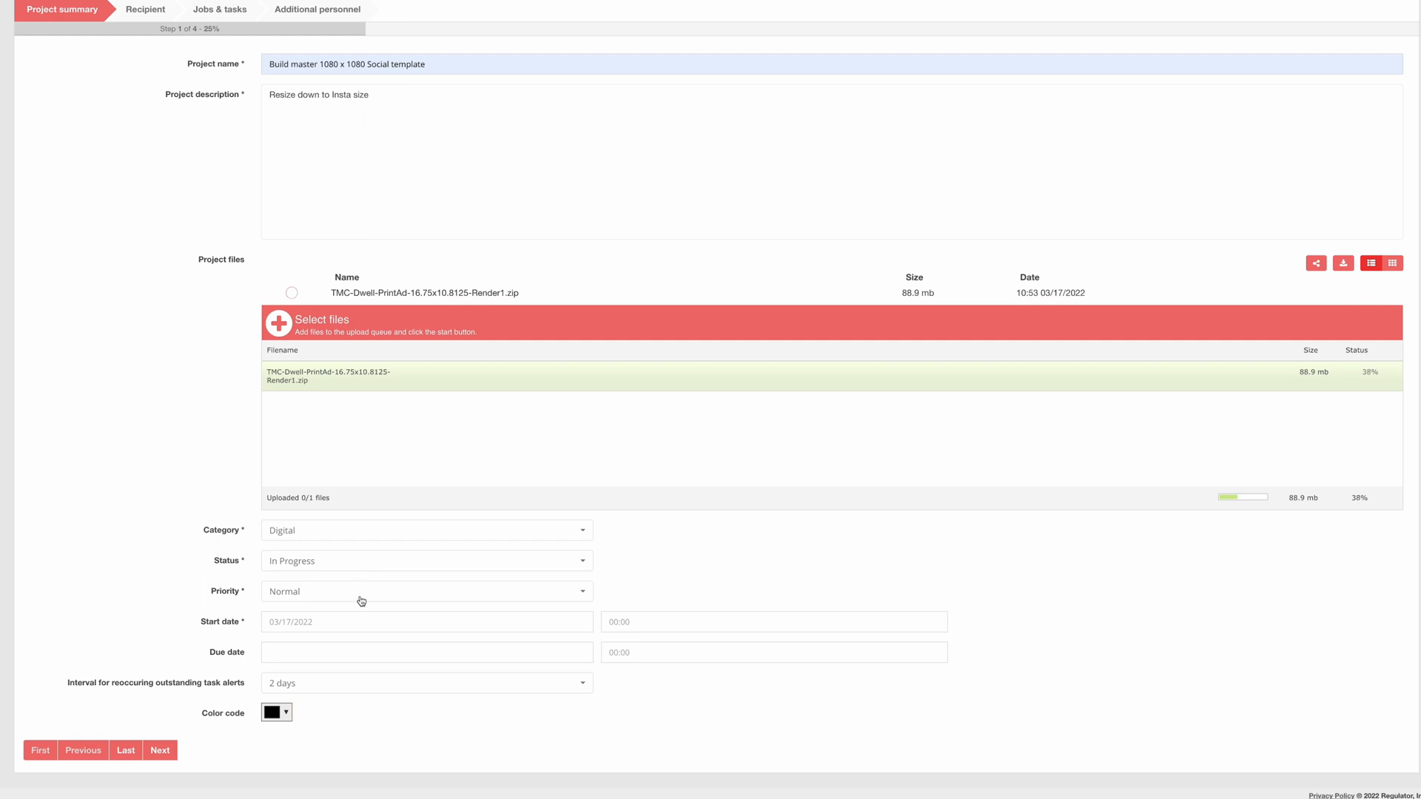
# Set the project's due date to 03/18/2022.
pyautogui.click(361, 620)
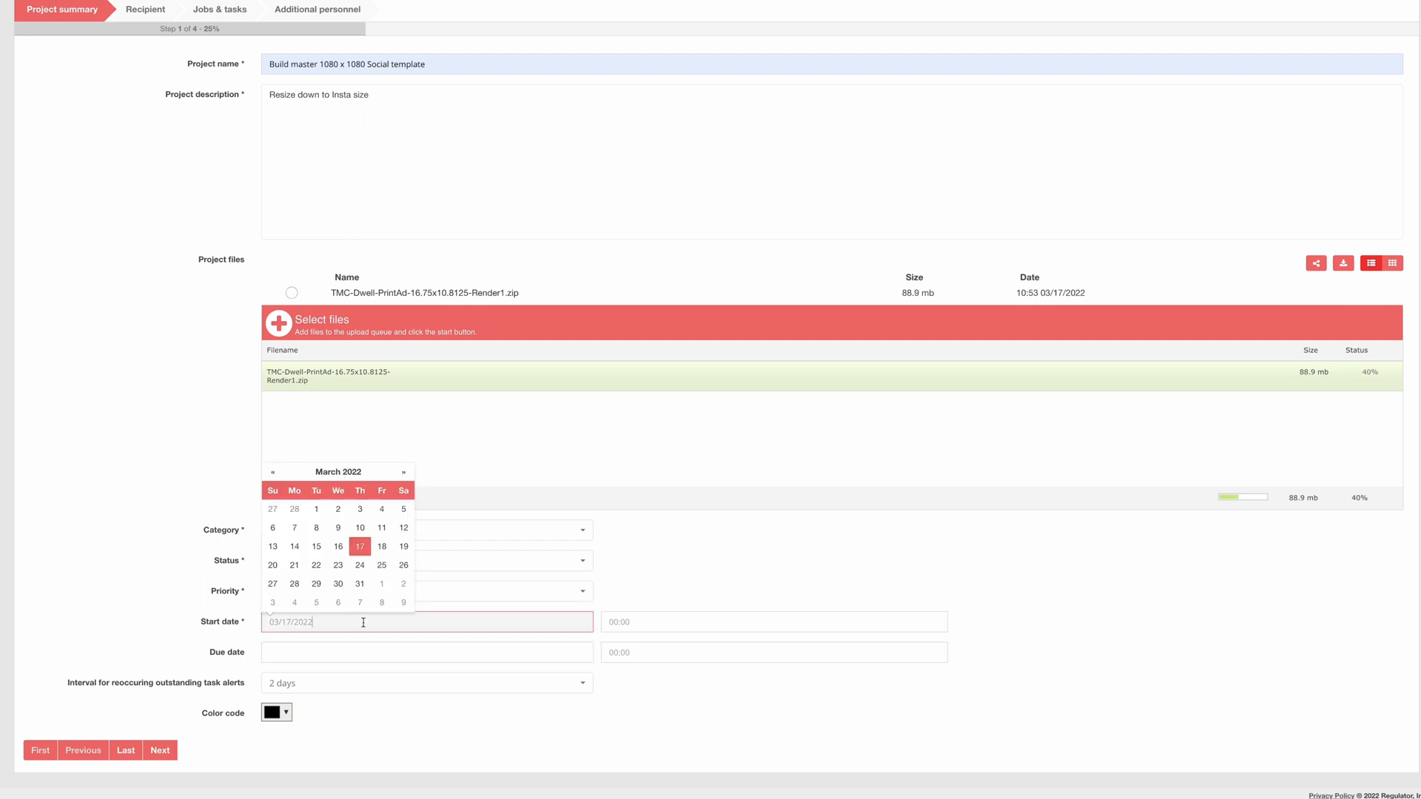
pyautogui.click(387, 651)
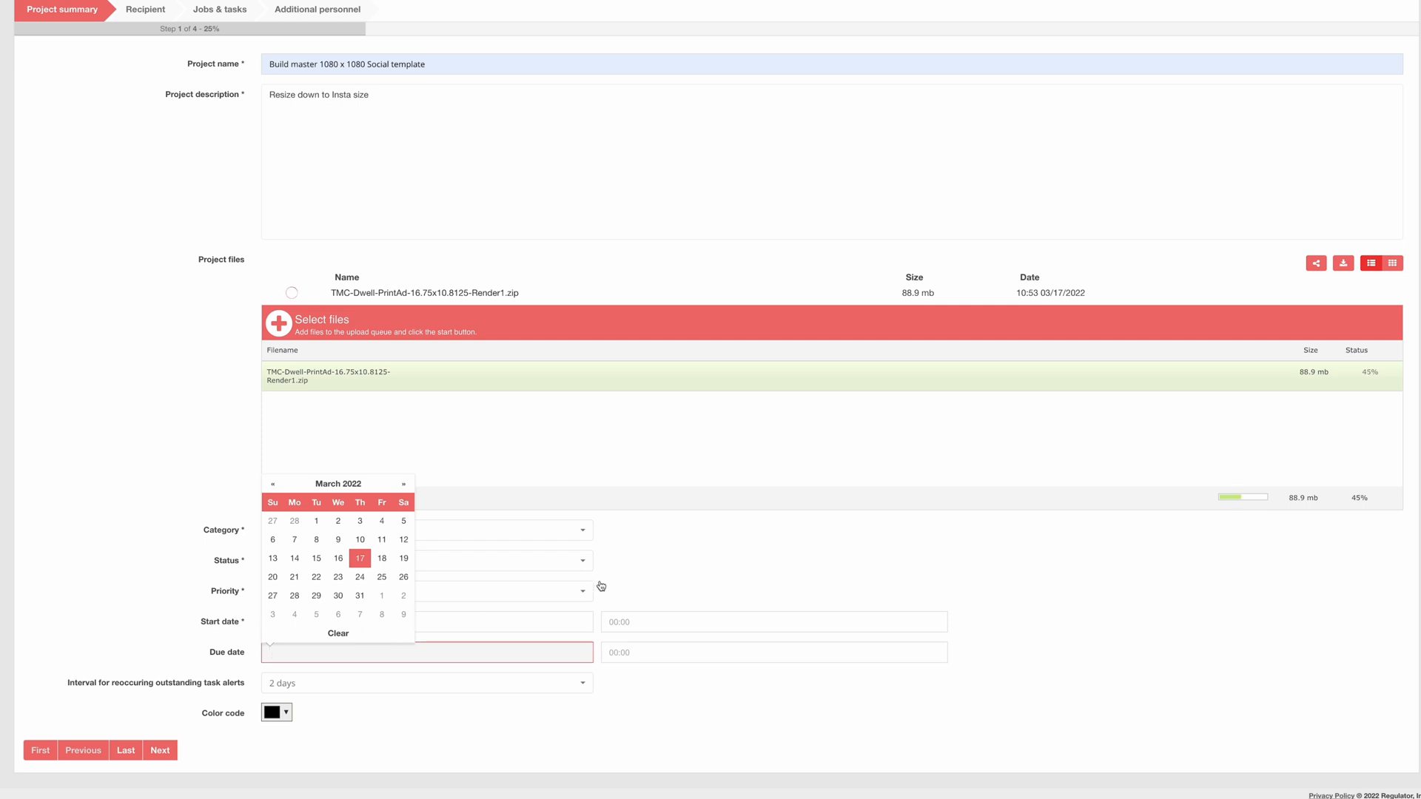
pyautogui.click(664, 568)
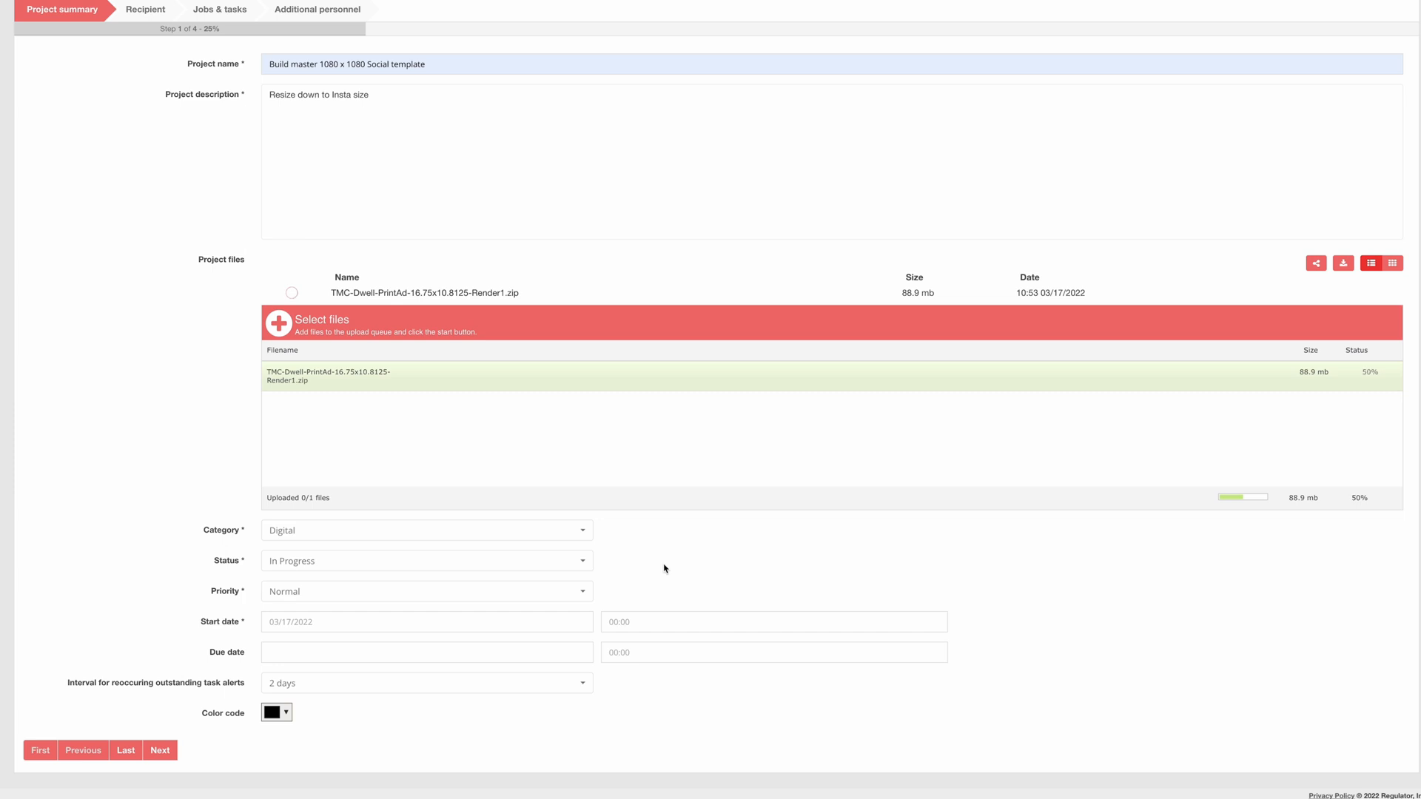
pyautogui.click(327, 648)
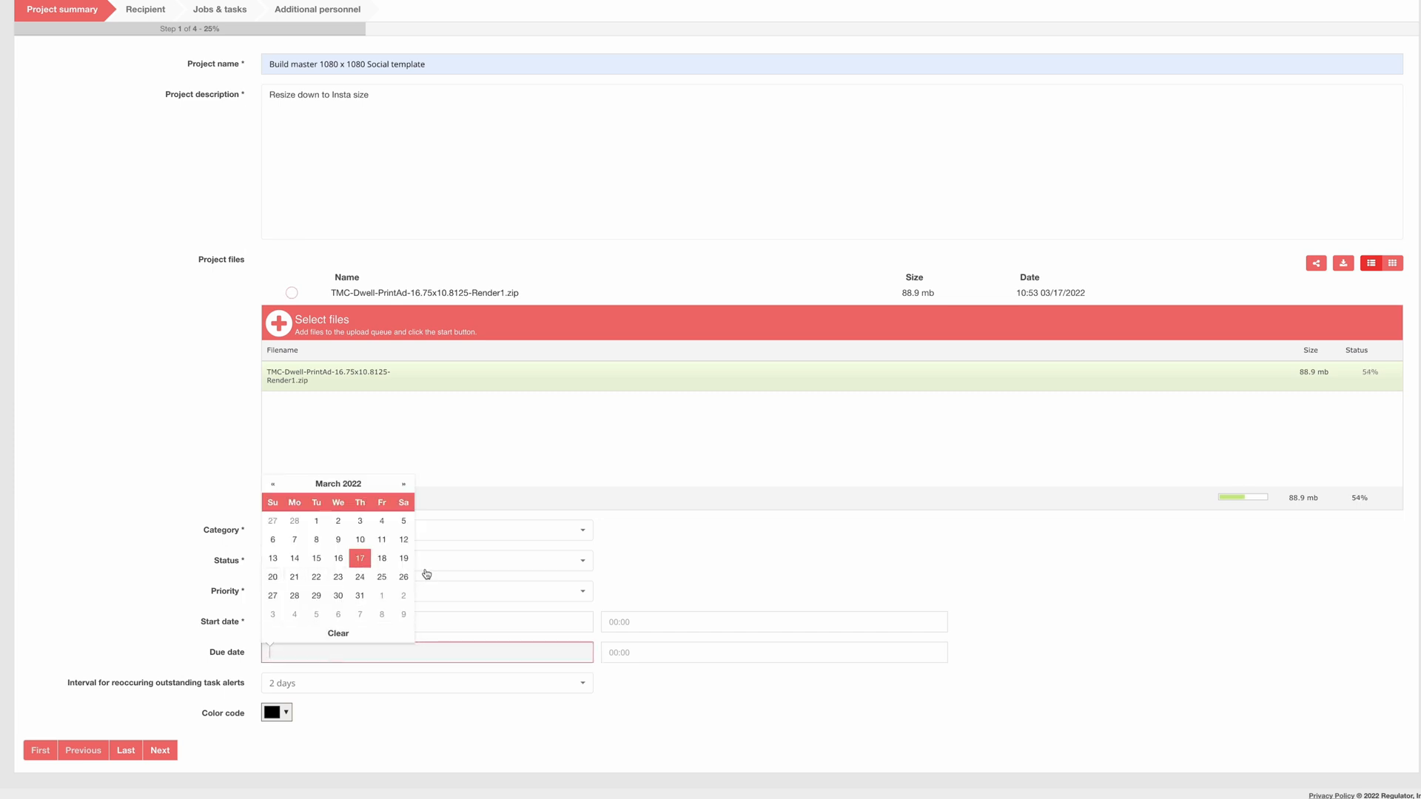
pyautogui.click(384, 560)
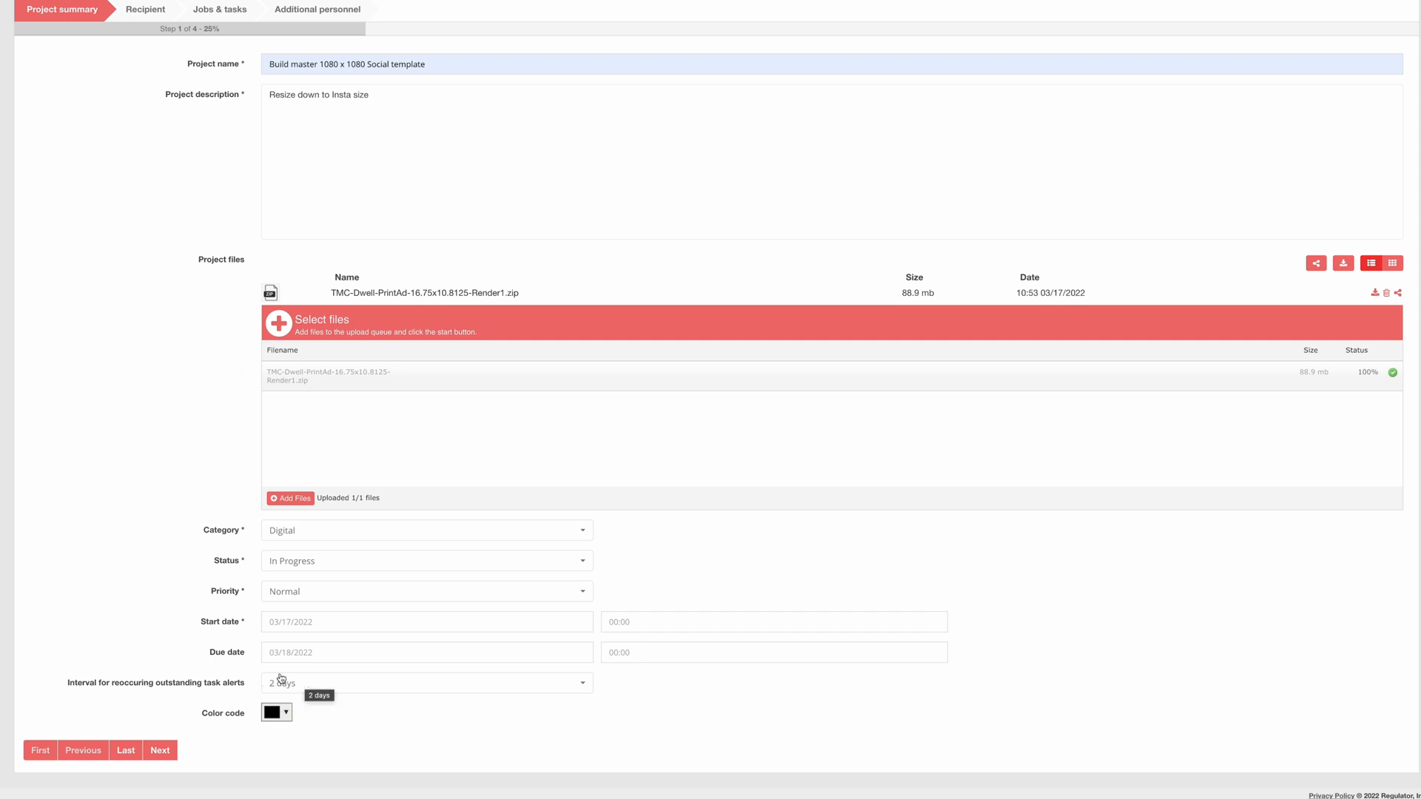
pyautogui.click(581, 683)
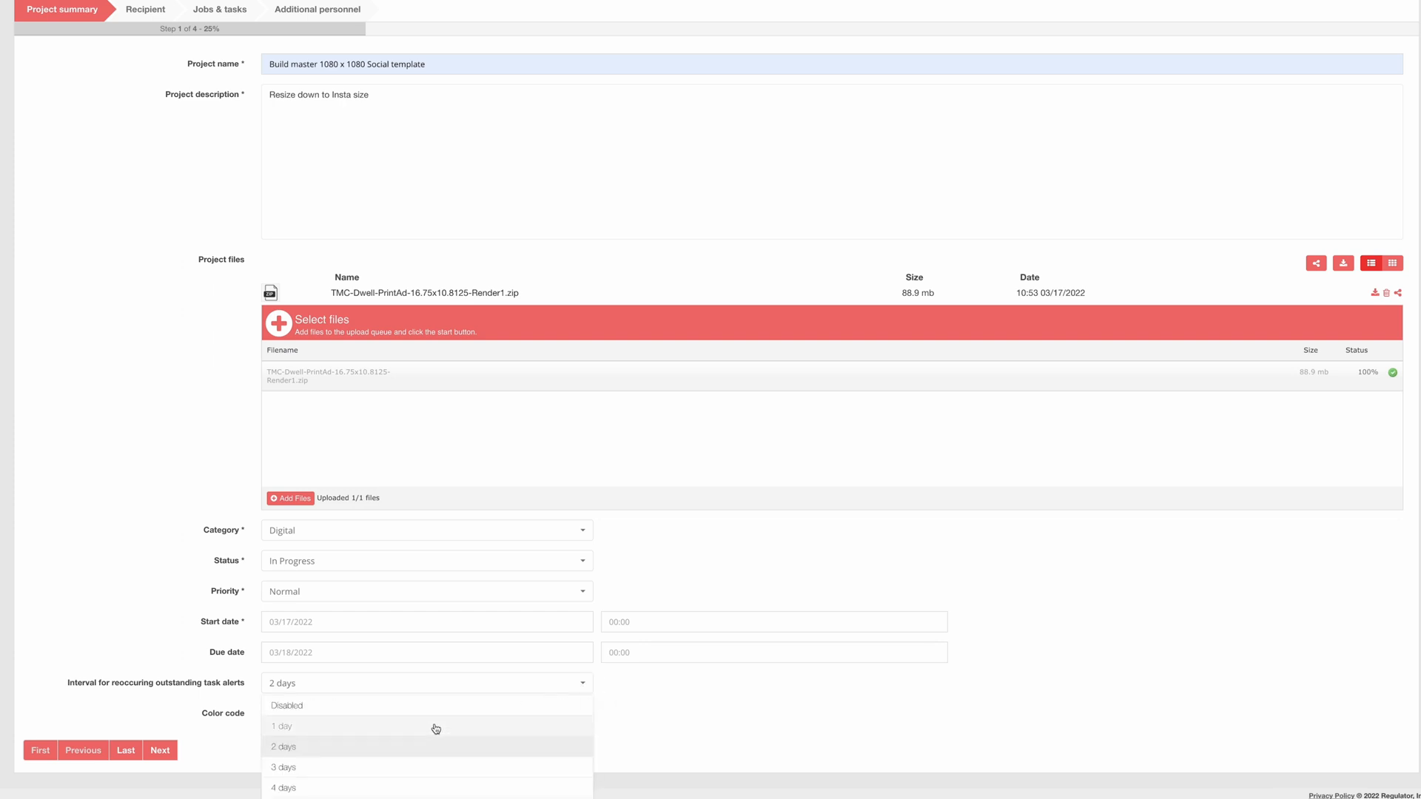
pyautogui.scroll(-1, 695, 705)
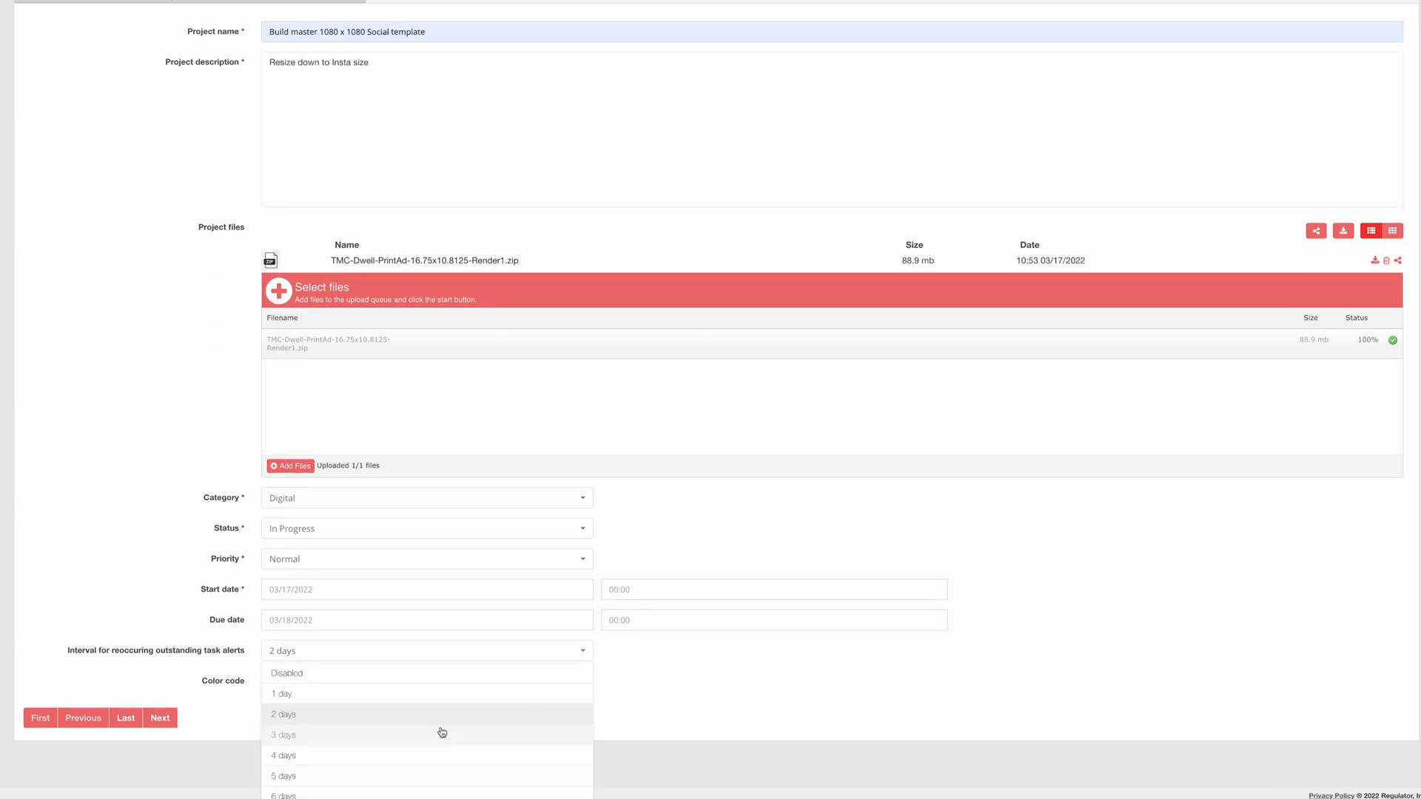
pyautogui.scroll(-6, 442, 732)
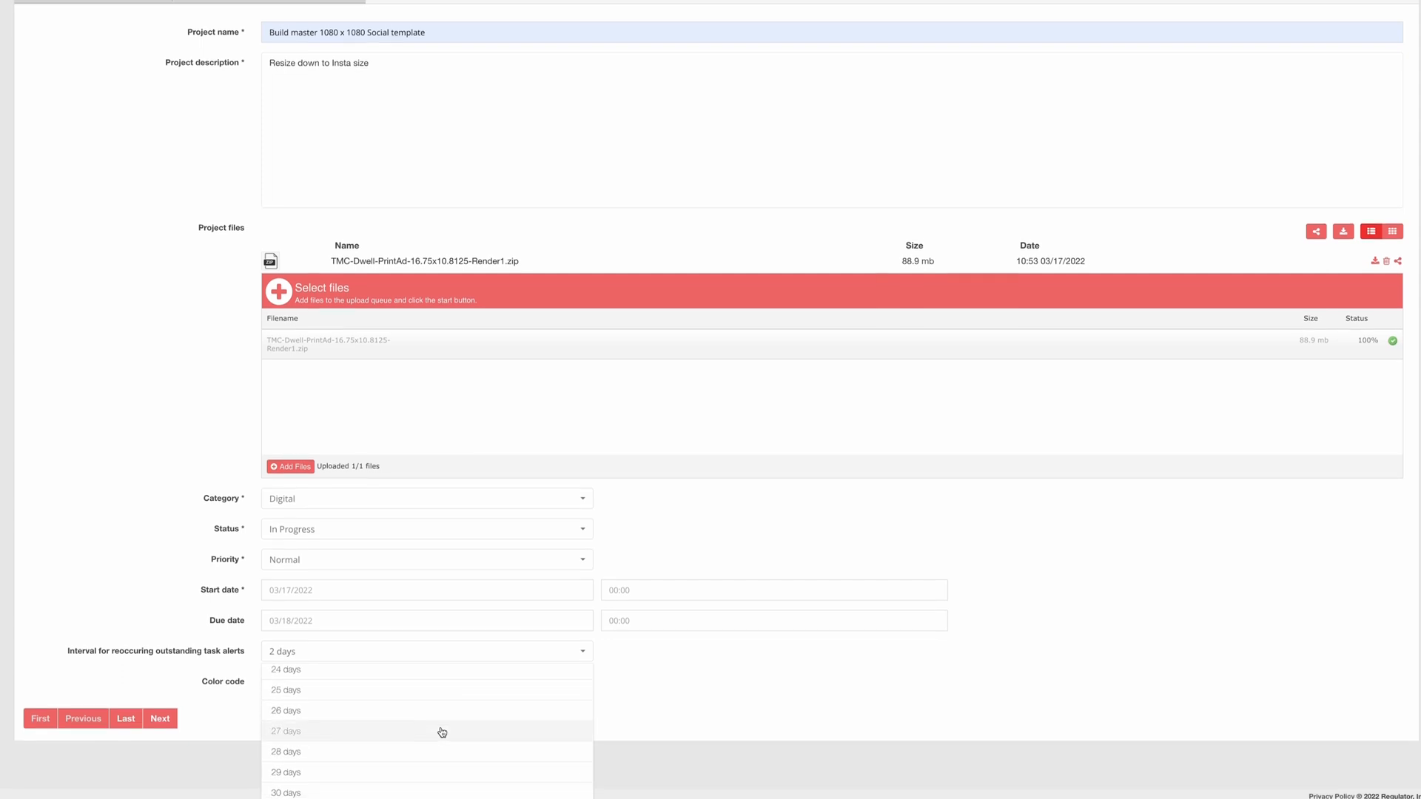
pyautogui.click(640, 688)
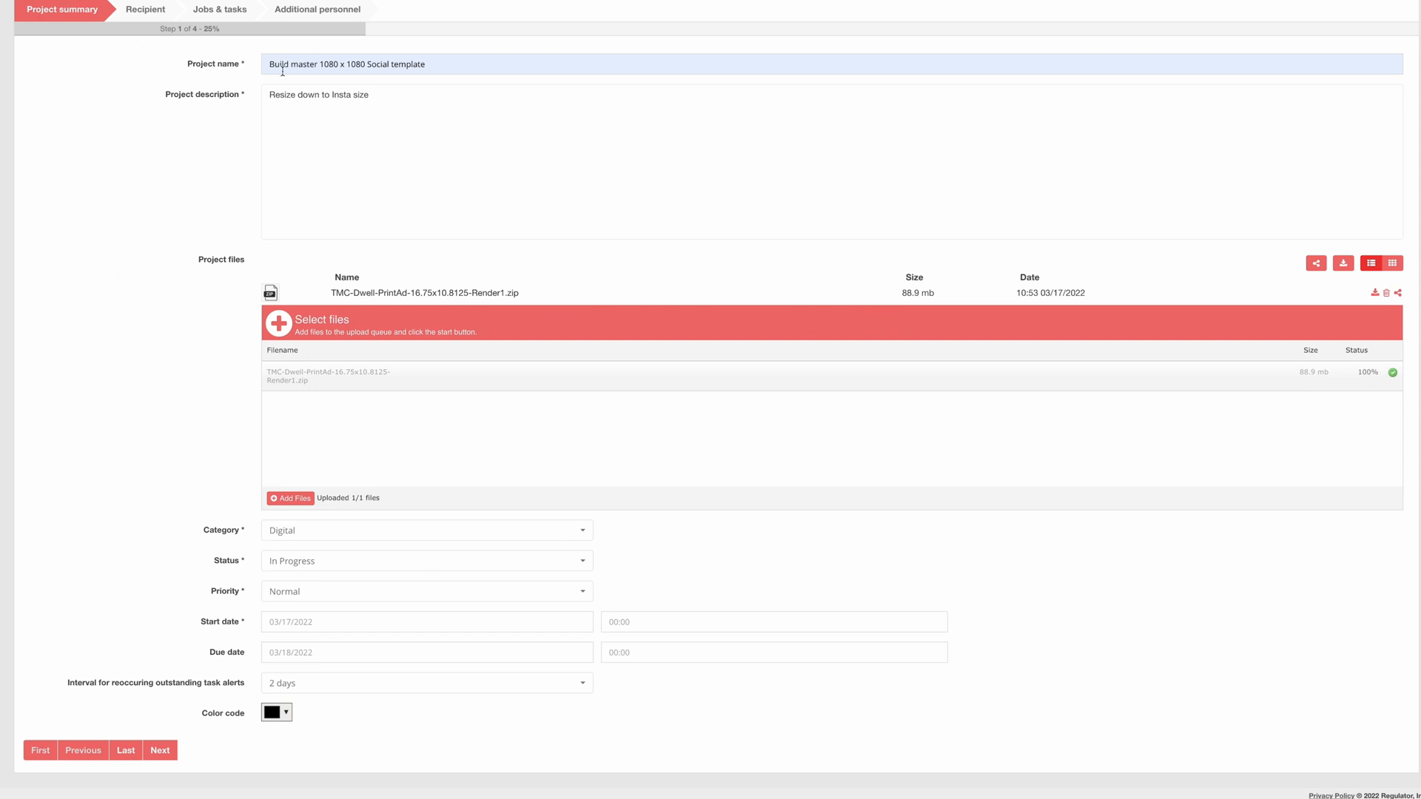
# Choose Test - Marketing Manager User from the Users recipients as the recipient of the project.
pyautogui.click(154, 17)
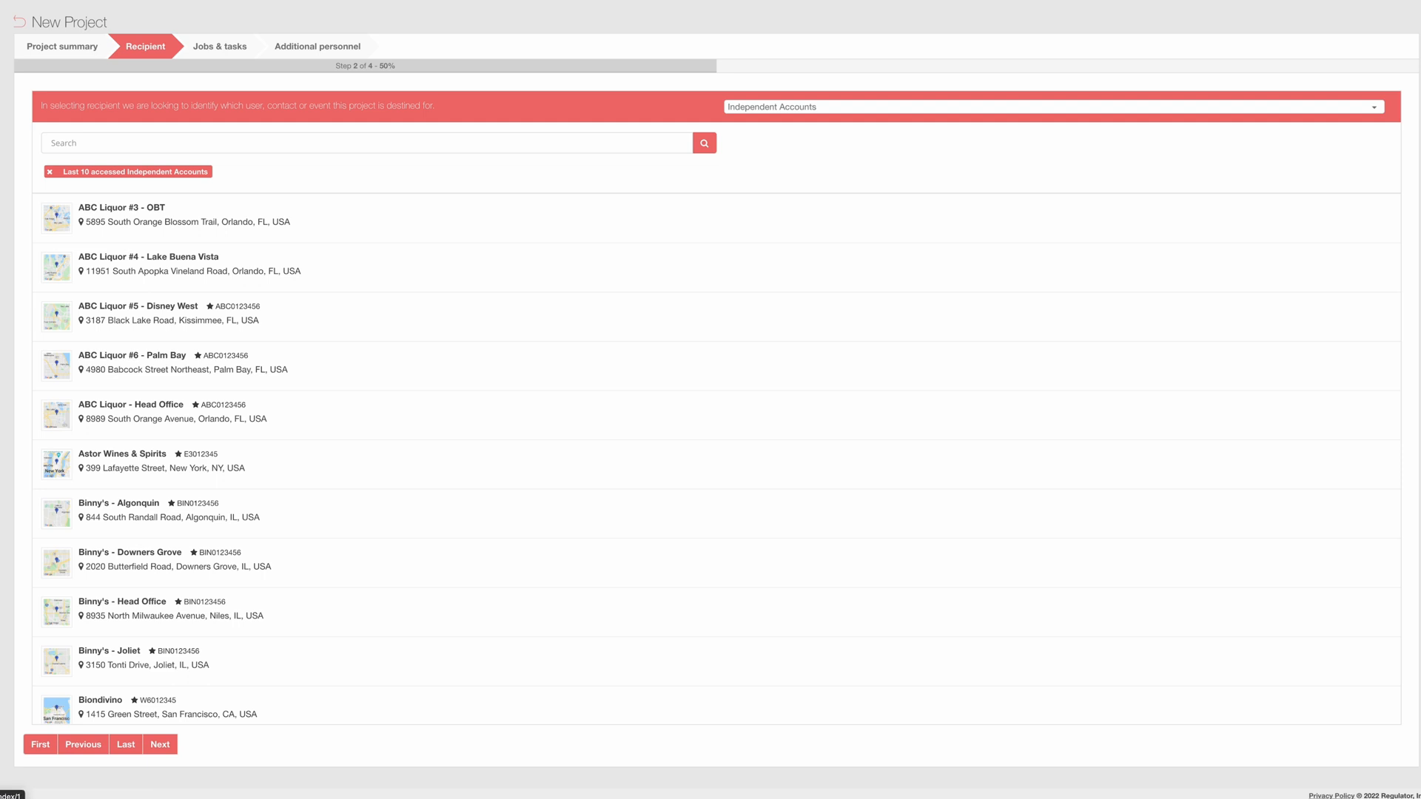
pyautogui.click(129, 221)
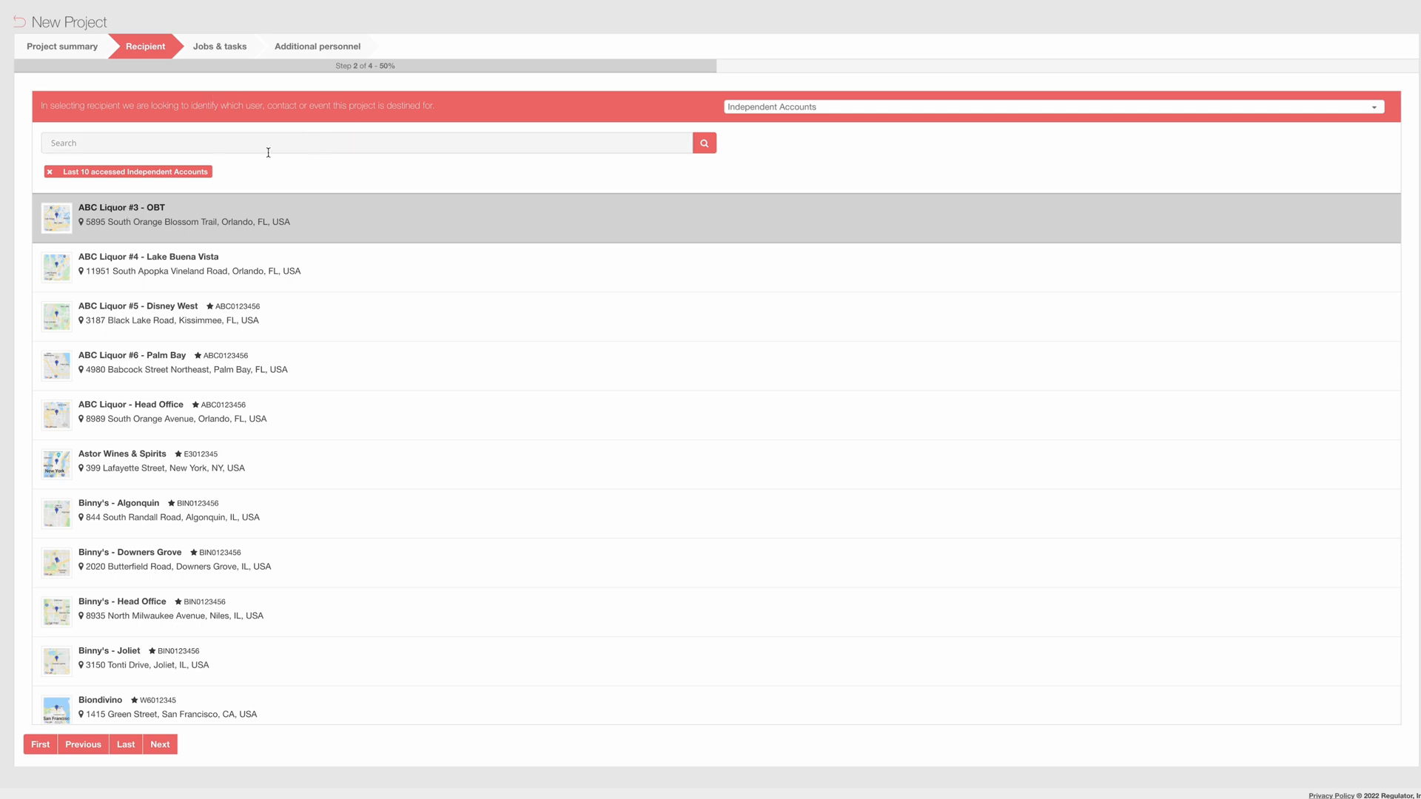
pyautogui.click(853, 109)
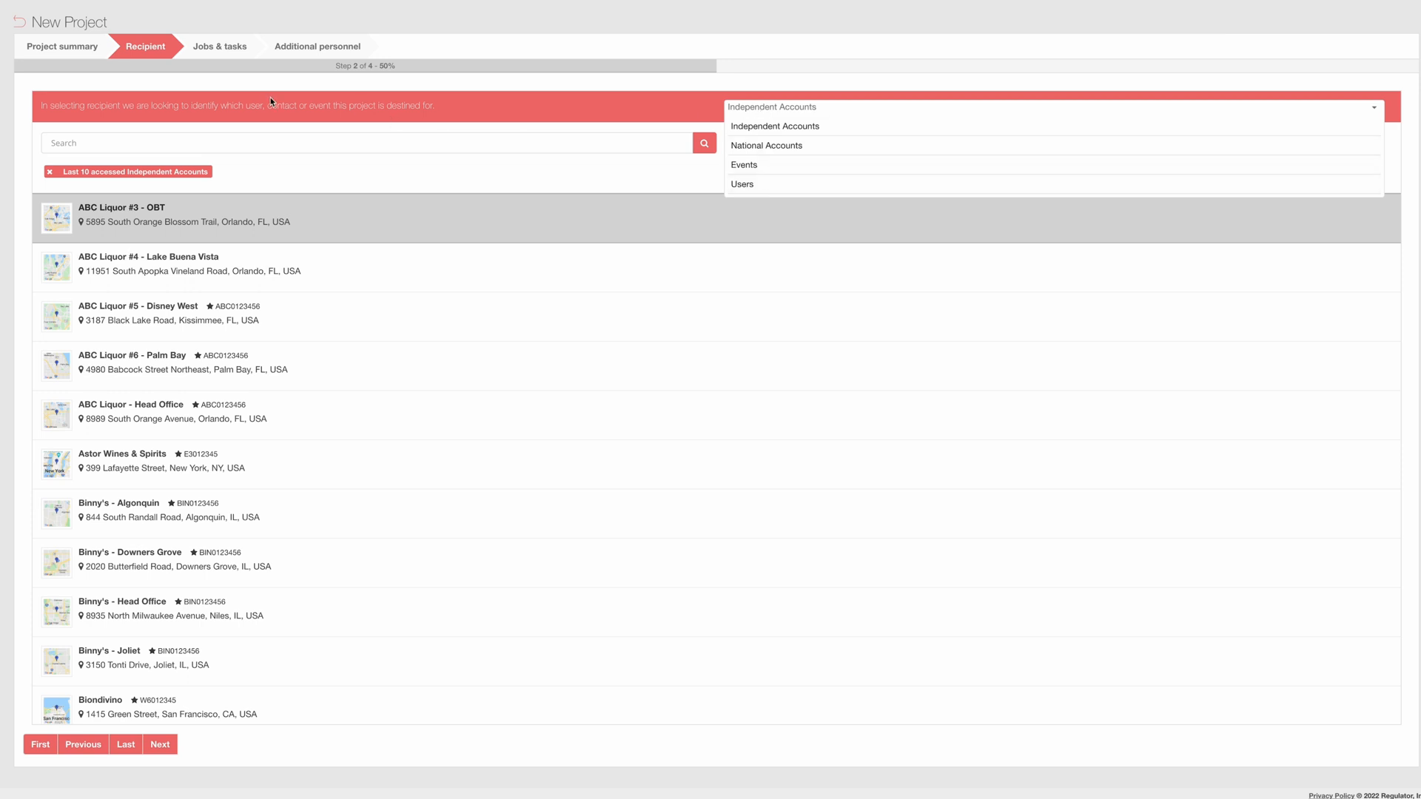
pyautogui.click(743, 184)
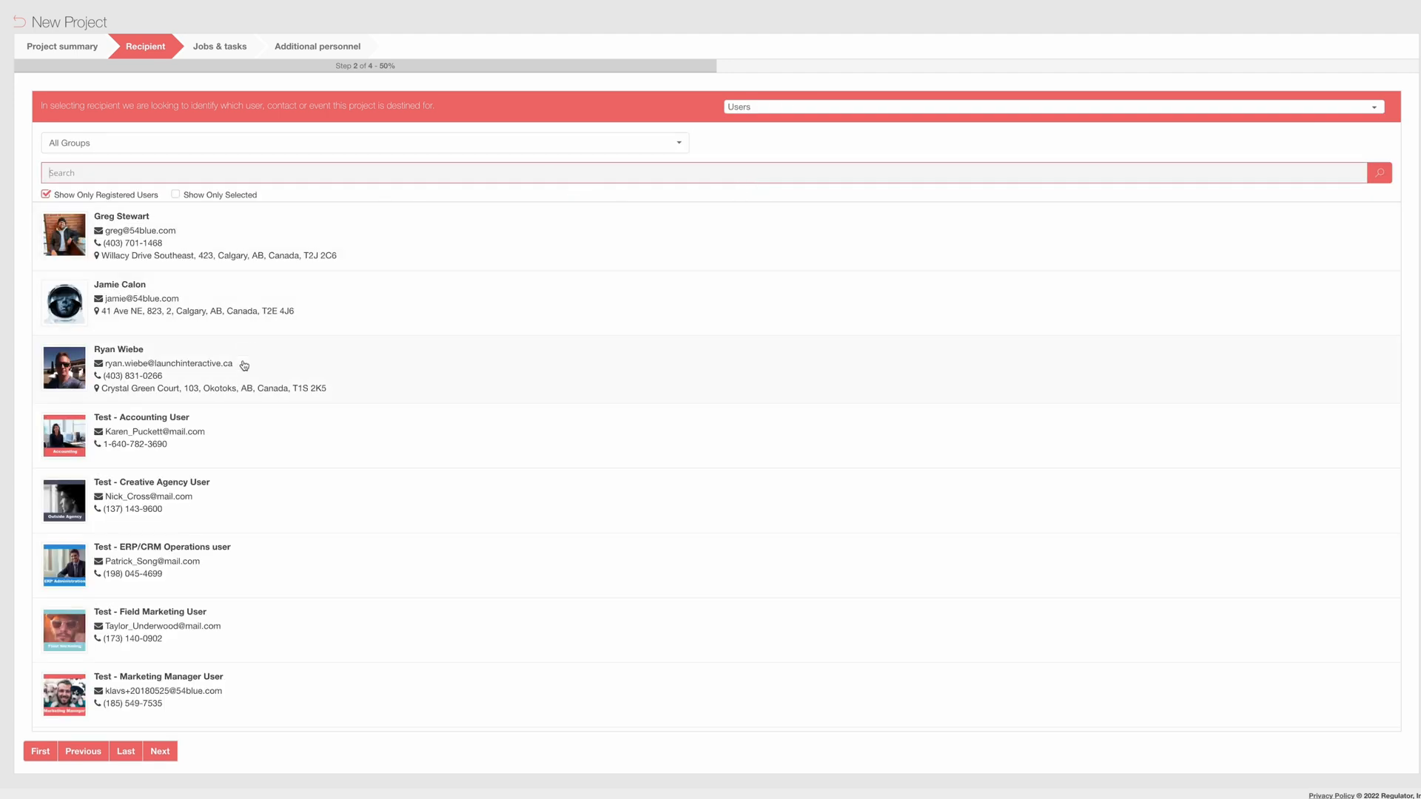
pyautogui.scroll(-3, 243, 366)
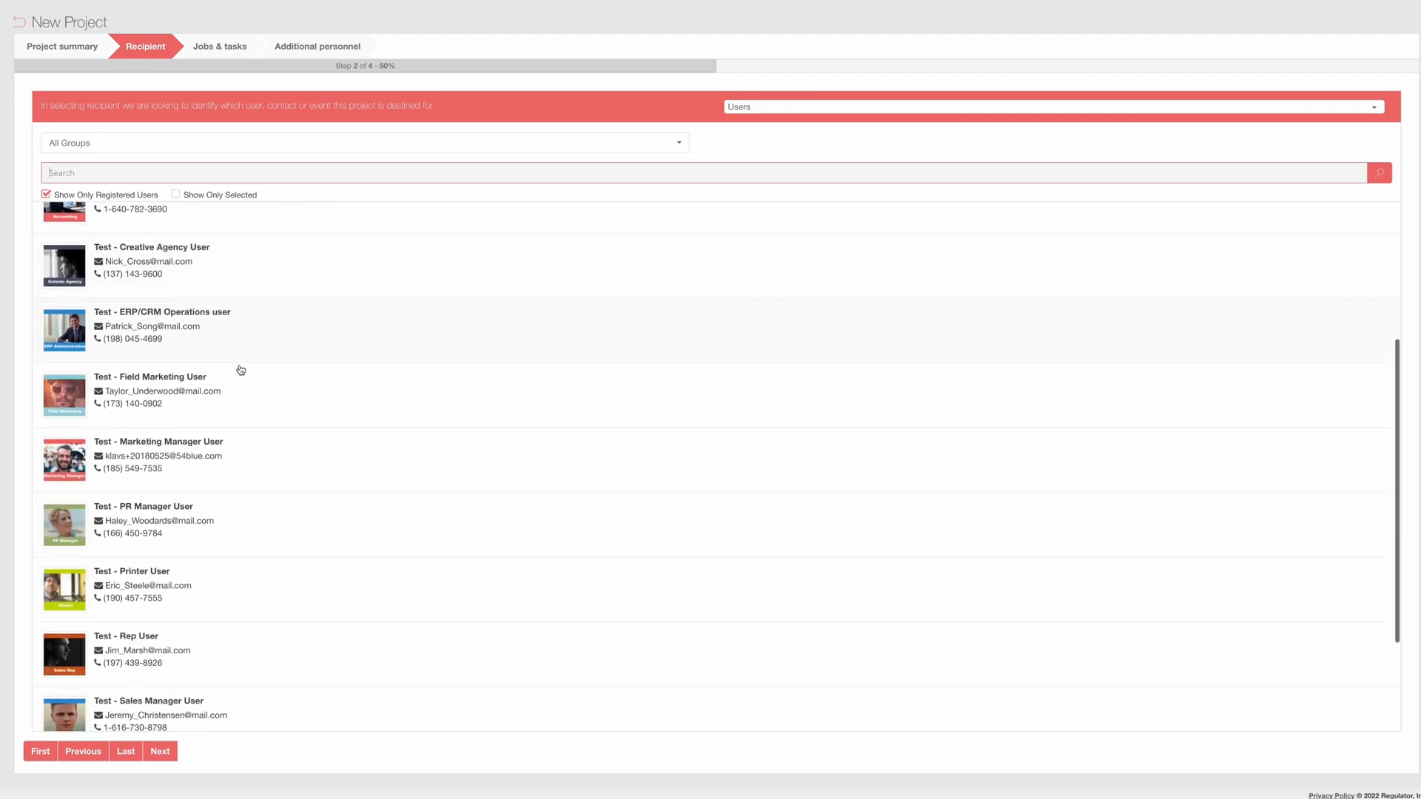
pyautogui.click(202, 455)
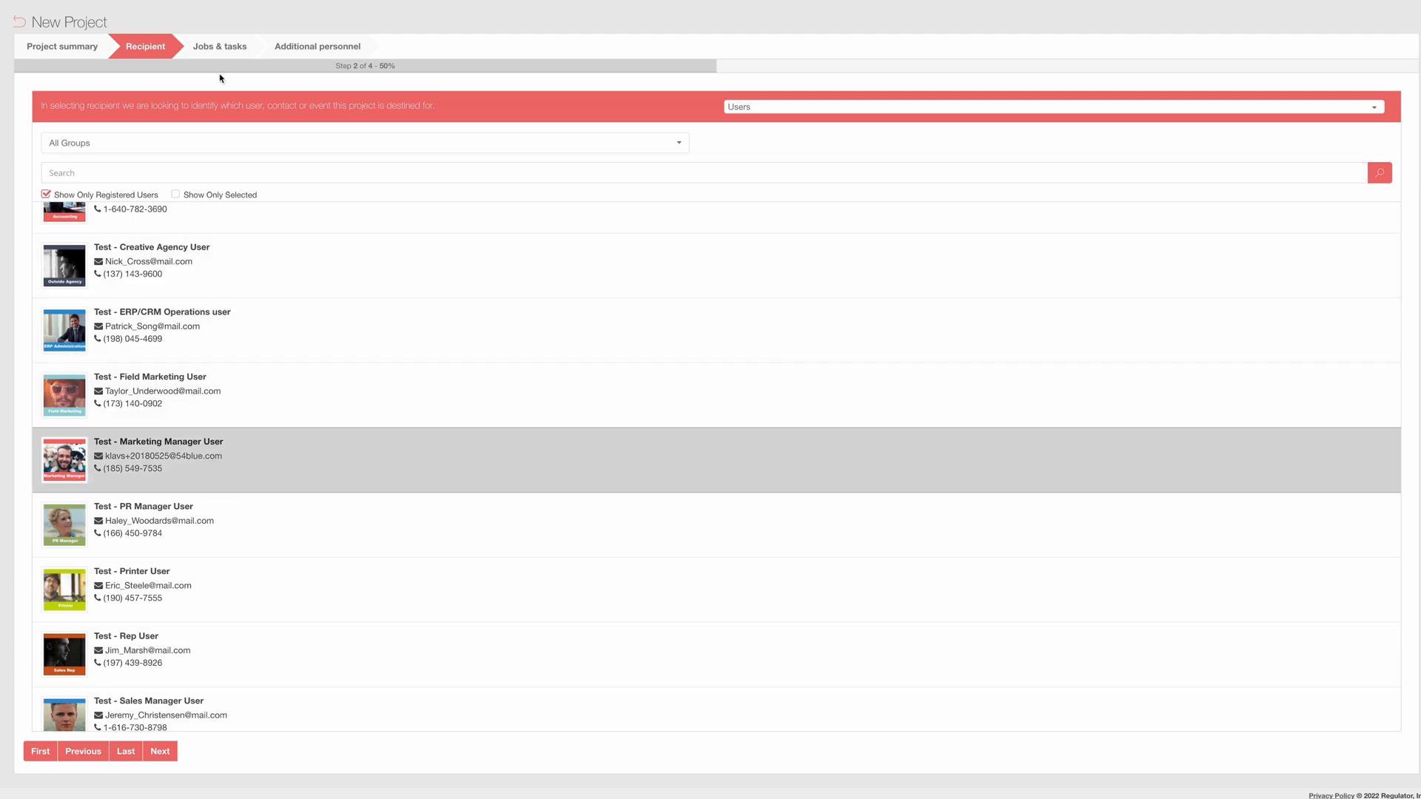
# Add a job to the project's jobs and tasks and name it "resize art for insta".
pyautogui.click(219, 47)
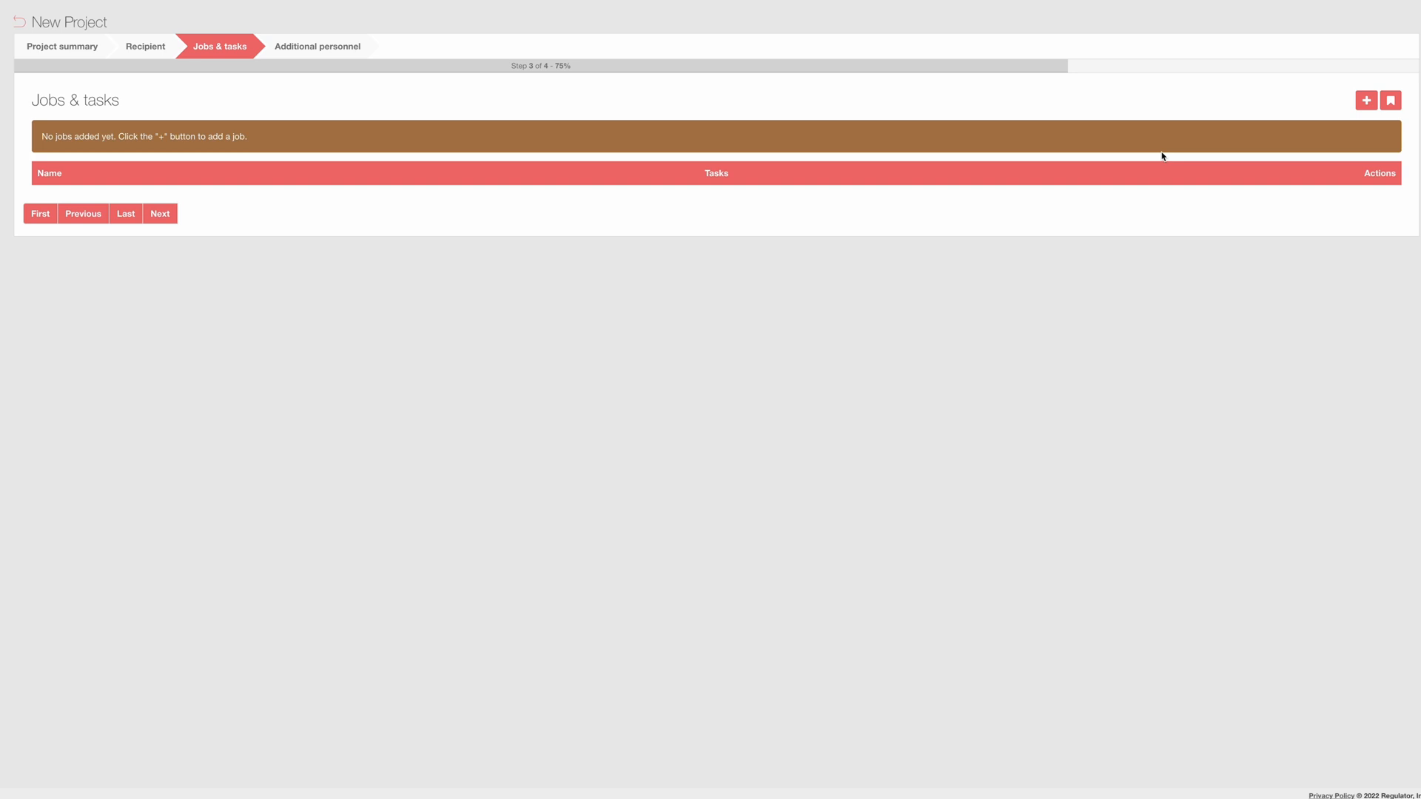
pyautogui.click(1366, 101)
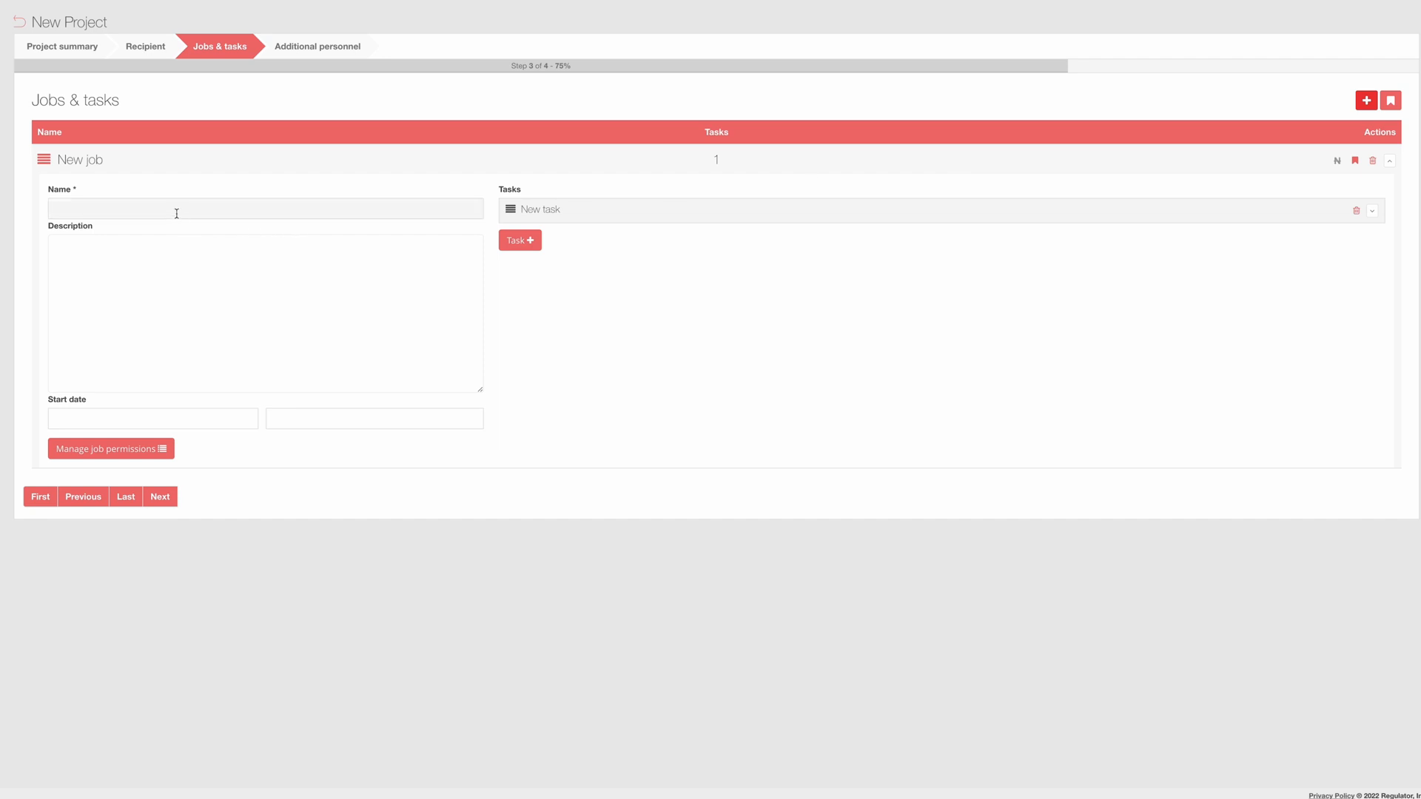
pyautogui.click(177, 213)
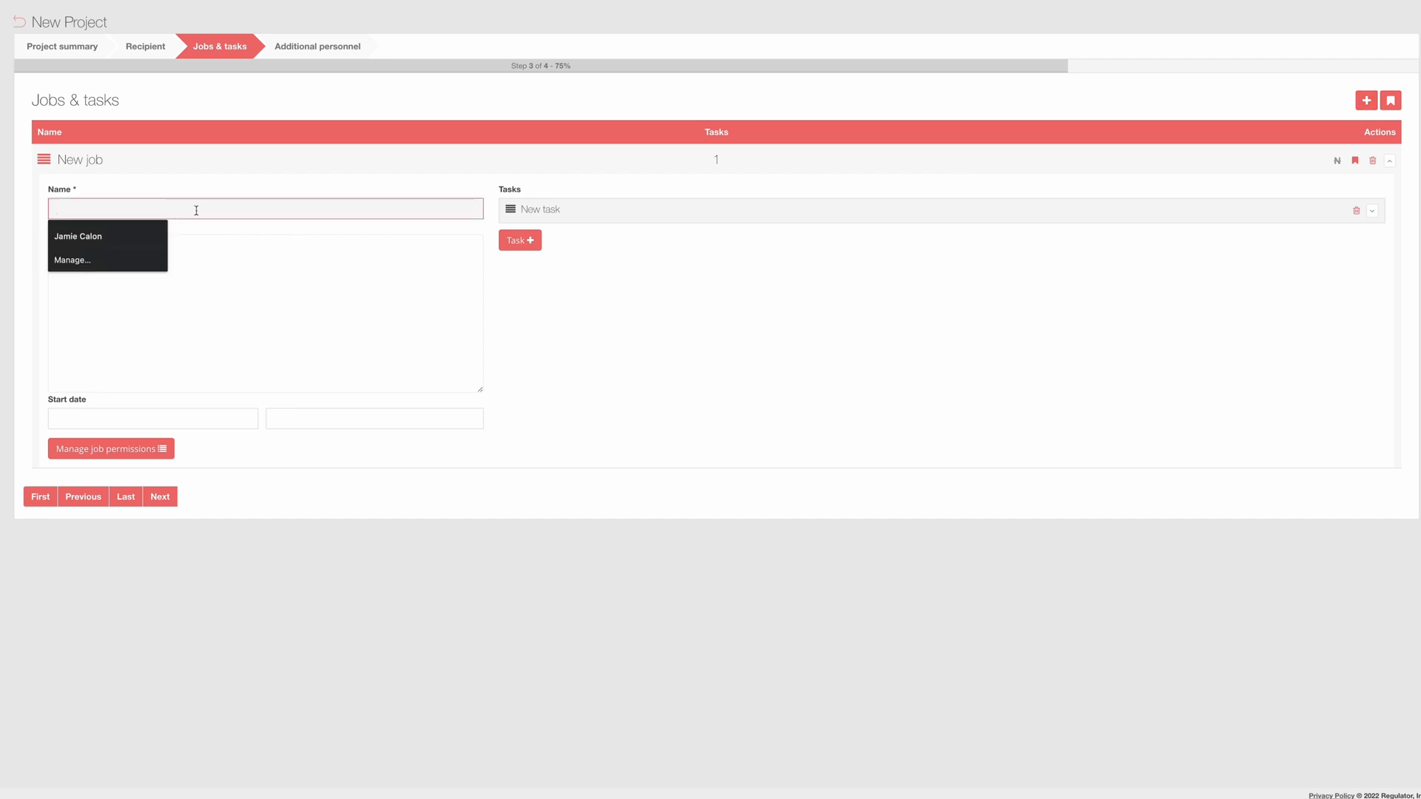
pyautogui.write('resi')
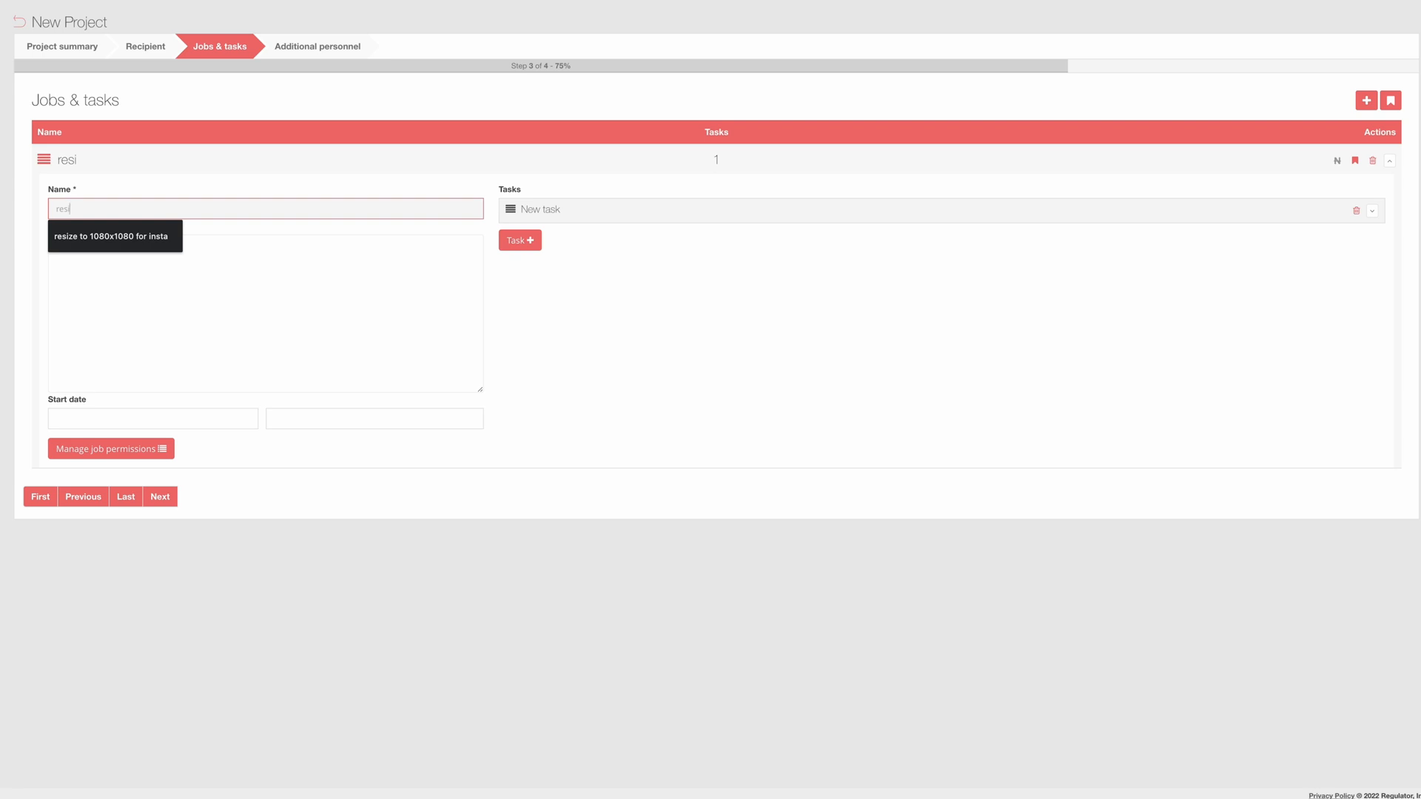
pyautogui.write('ze art ')
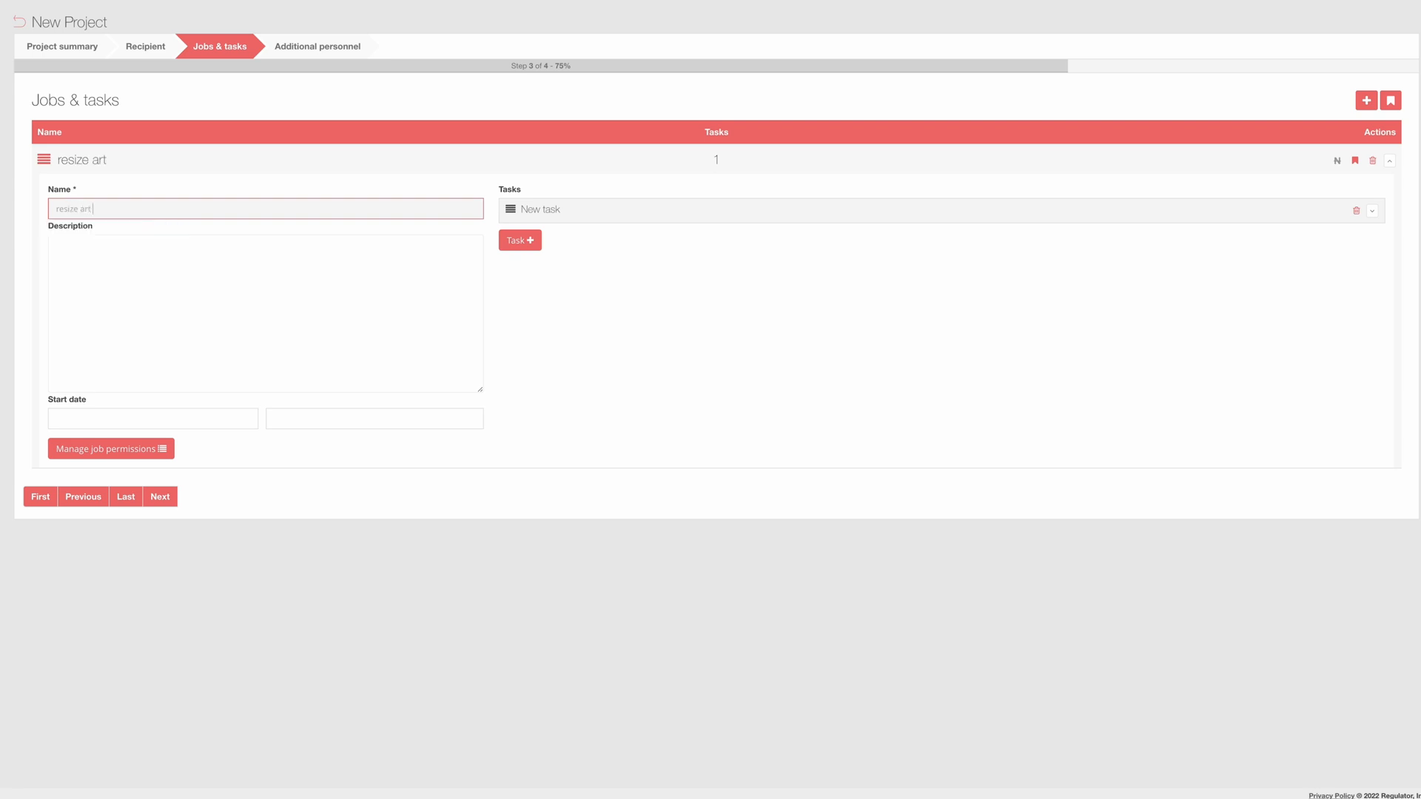
pyautogui.write('for insta')
# Copy the job's name, "resize art for insta", into the job's description.
pyautogui.click(168, 265)
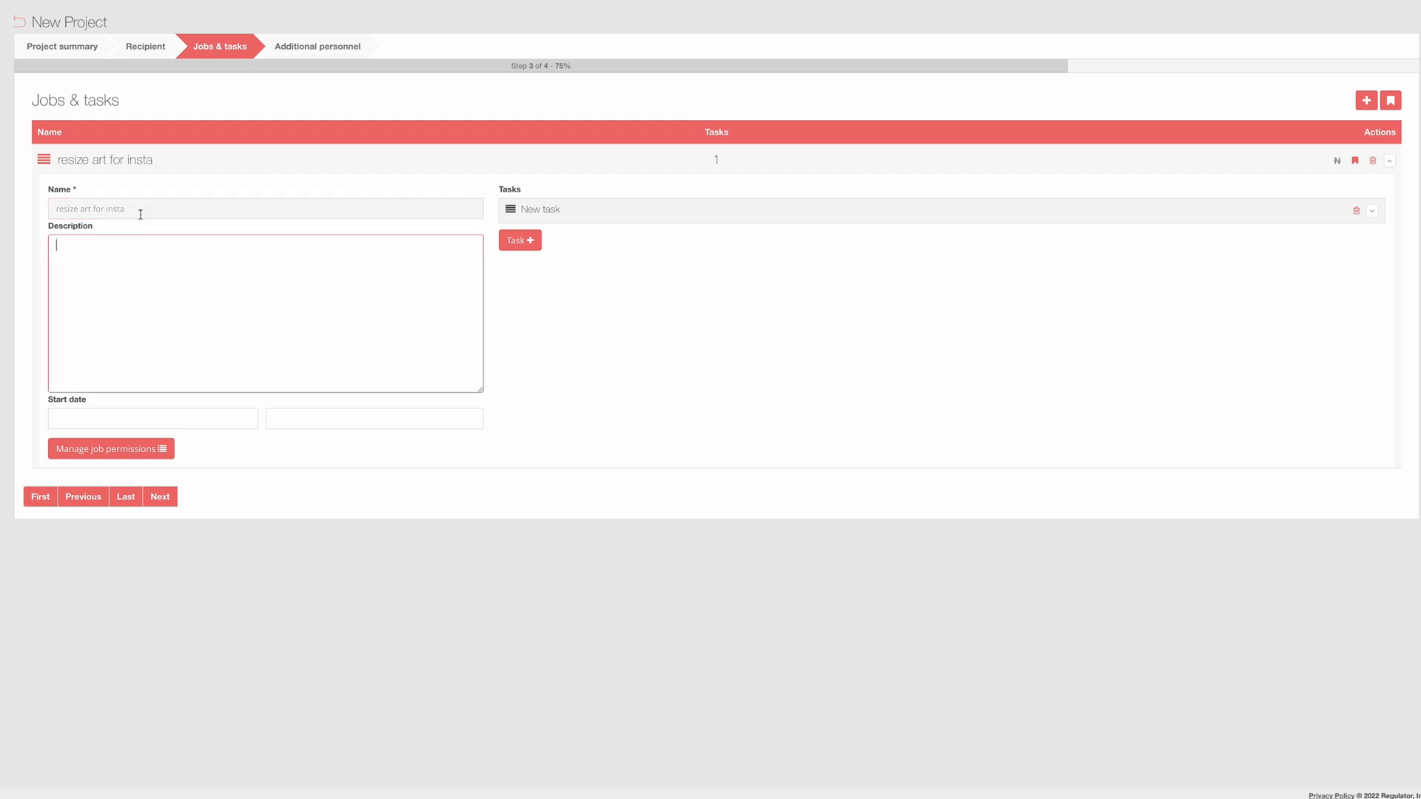
pyautogui.moveTo(137, 209); pyautogui.dragTo(30, 209)
pyautogui.hotkey('ctrl', 'c')
pyautogui.click(187, 283)
pyautogui.hotkey('ctrl', 'v')
# Expand the job's new task and reuse the copied text "resize art for insta" as the task name.
pyautogui.click(601, 216)
pyautogui.rightClick(761, 244)
pyautogui.click(770, 272)
pyautogui.click(895, 301)
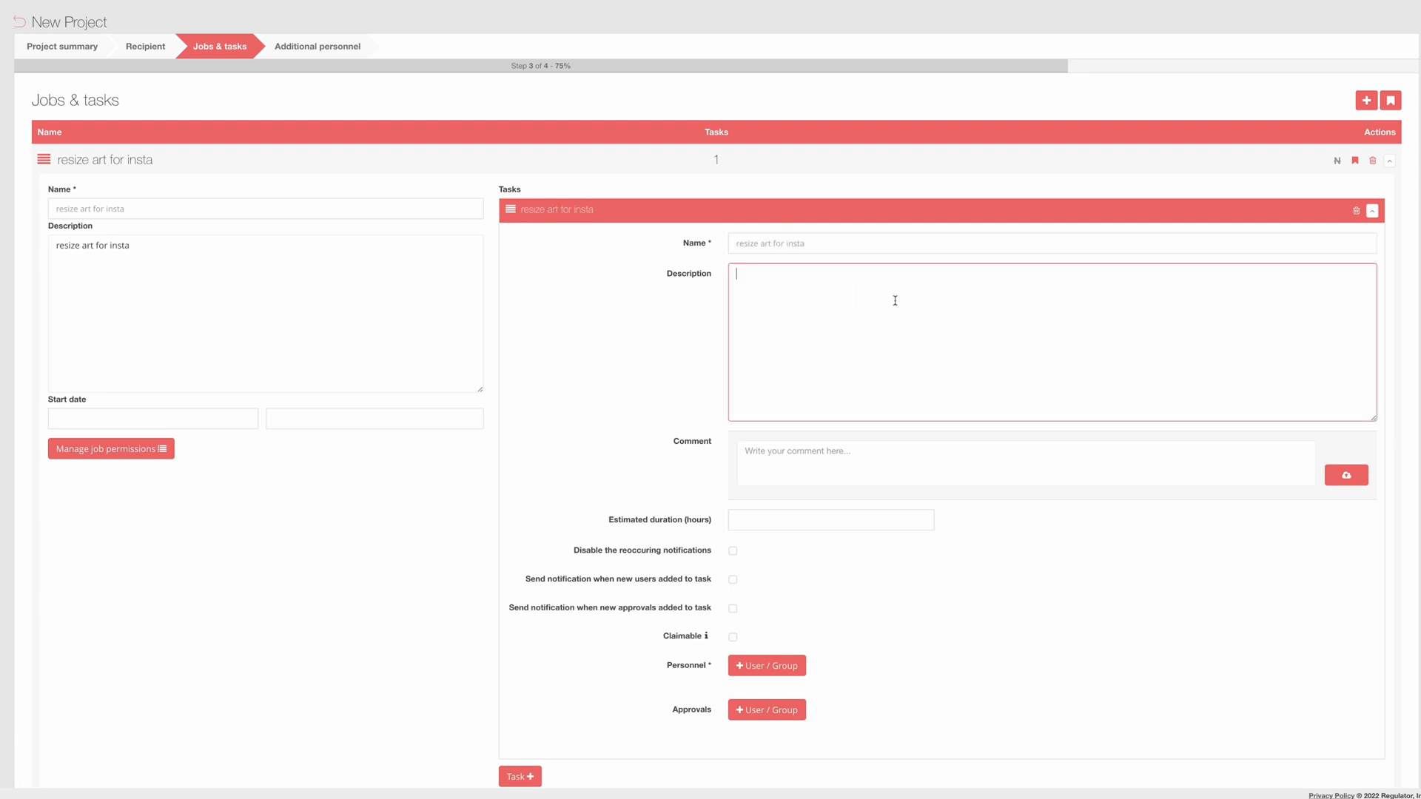
pyautogui.click(869, 459)
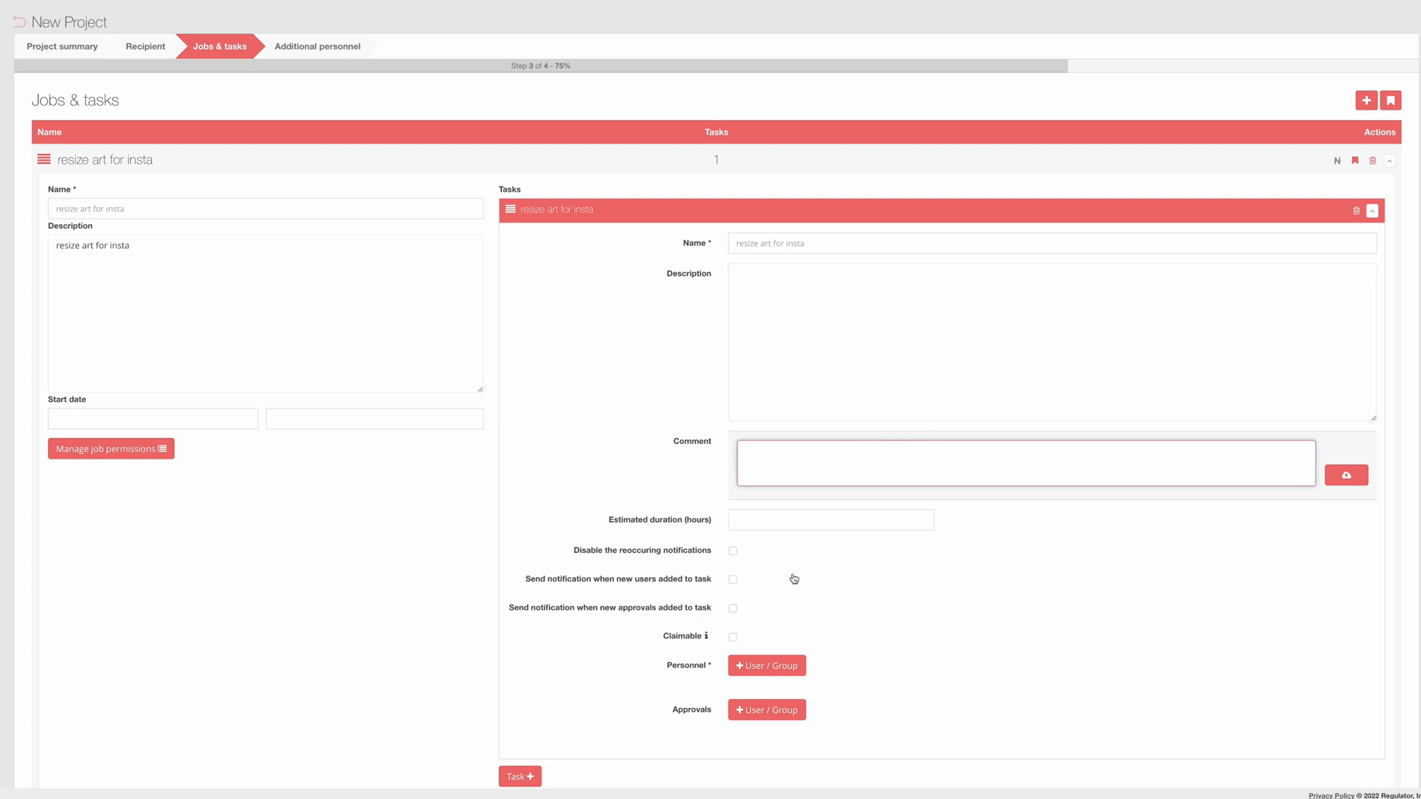
# Set the task's estimated duration to 2 hours and enable notifications for new users and new approvals added to the task.
pyautogui.click(790, 670)
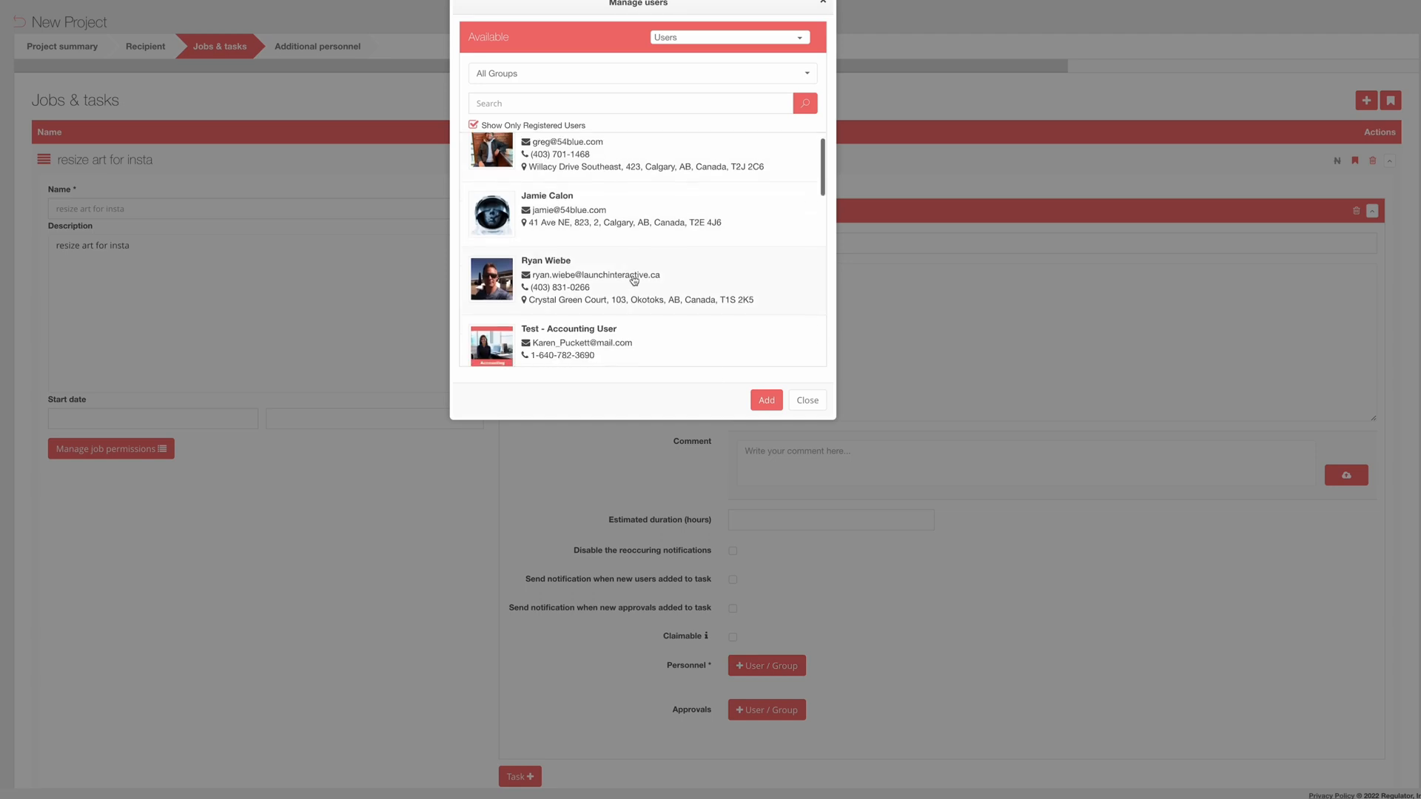
pyautogui.click(826, 4)
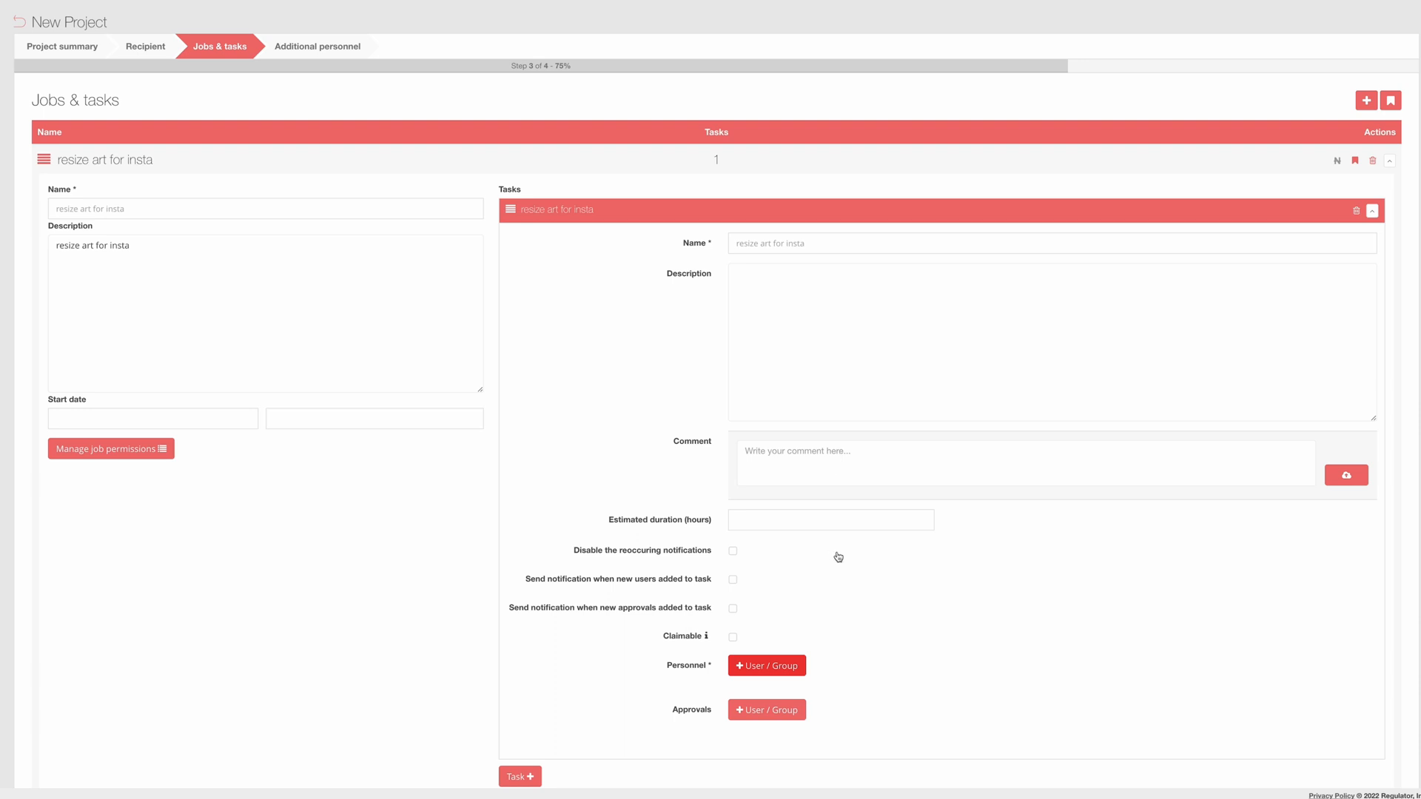
pyautogui.scroll(-1, 853, 558)
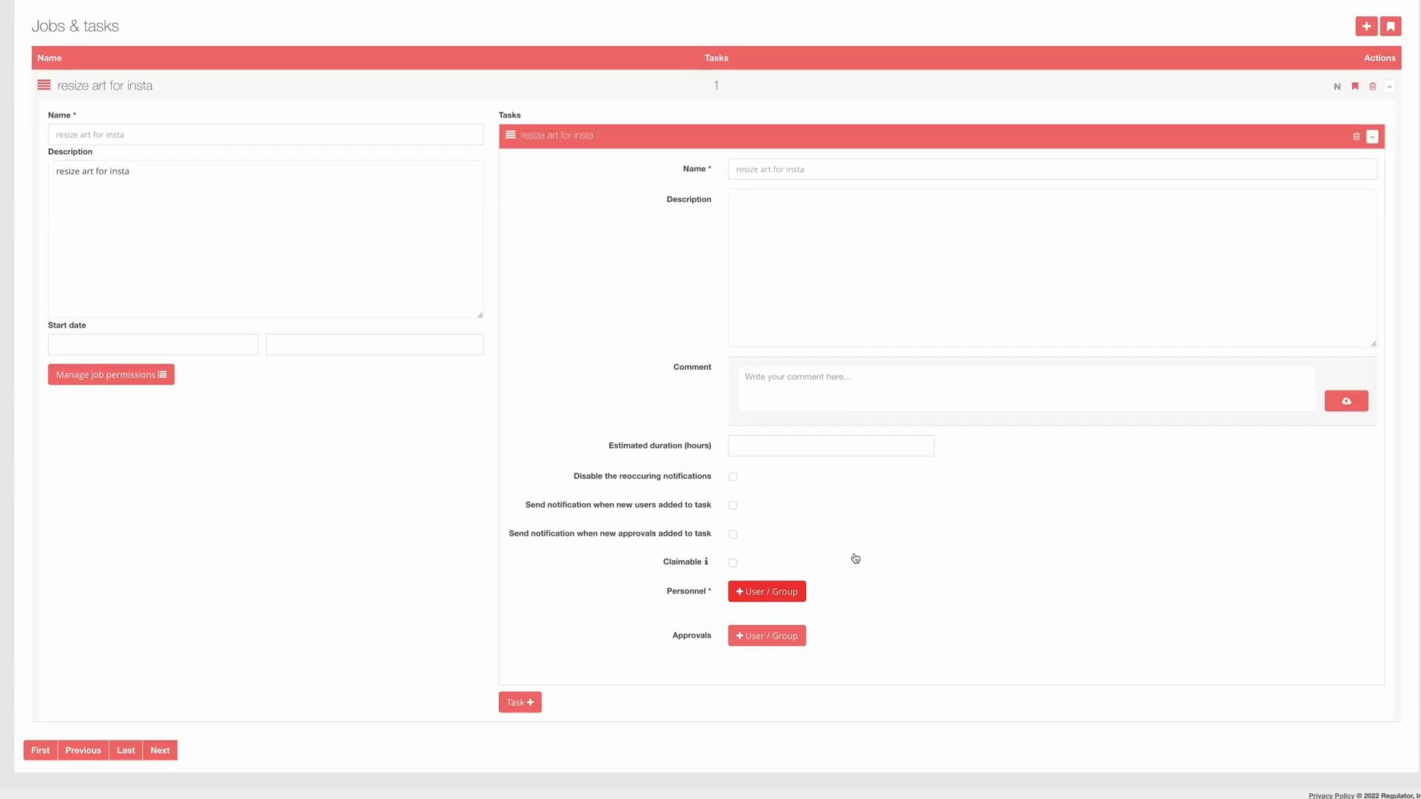
pyautogui.click(755, 447)
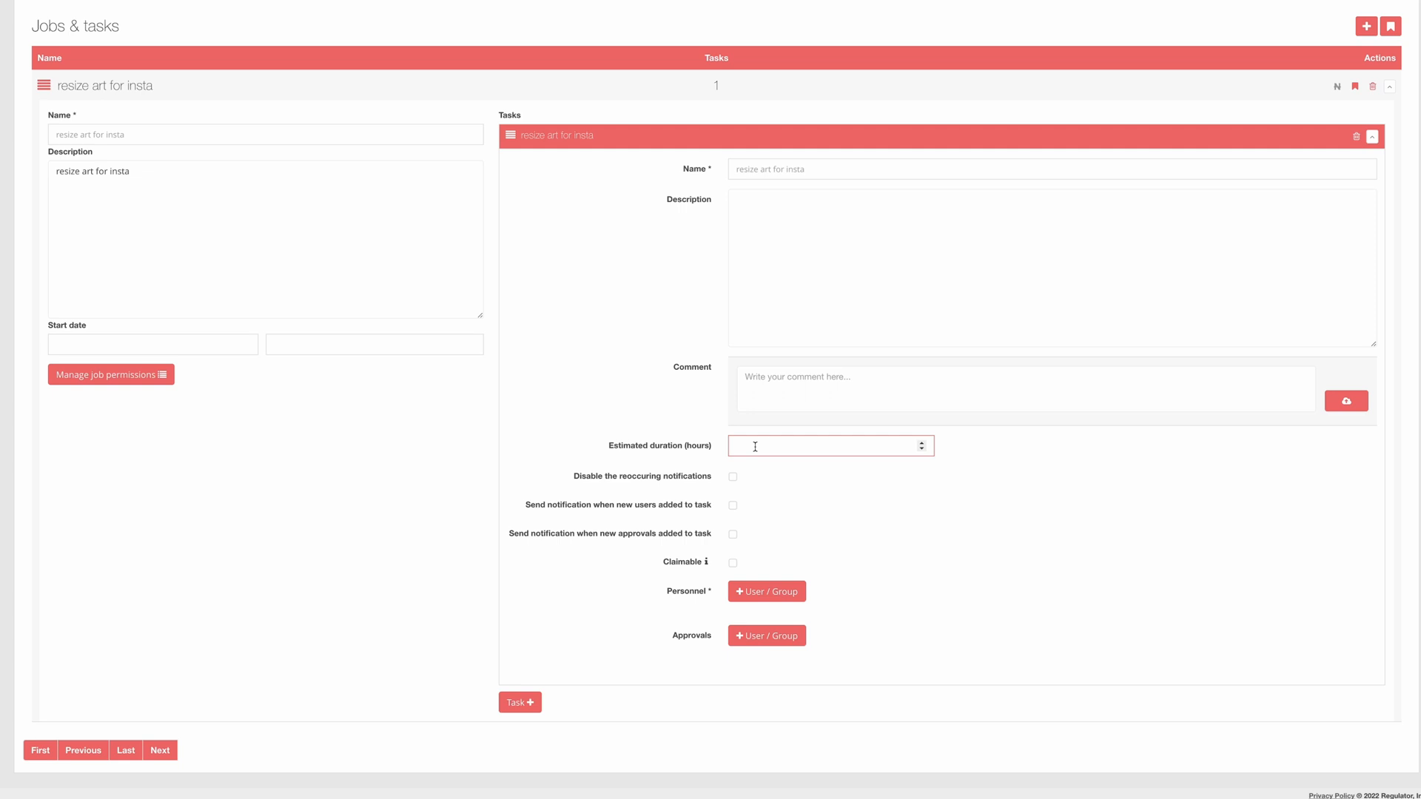
pyautogui.click(921, 443)
pyautogui.click(733, 506)
pyautogui.click(733, 538)
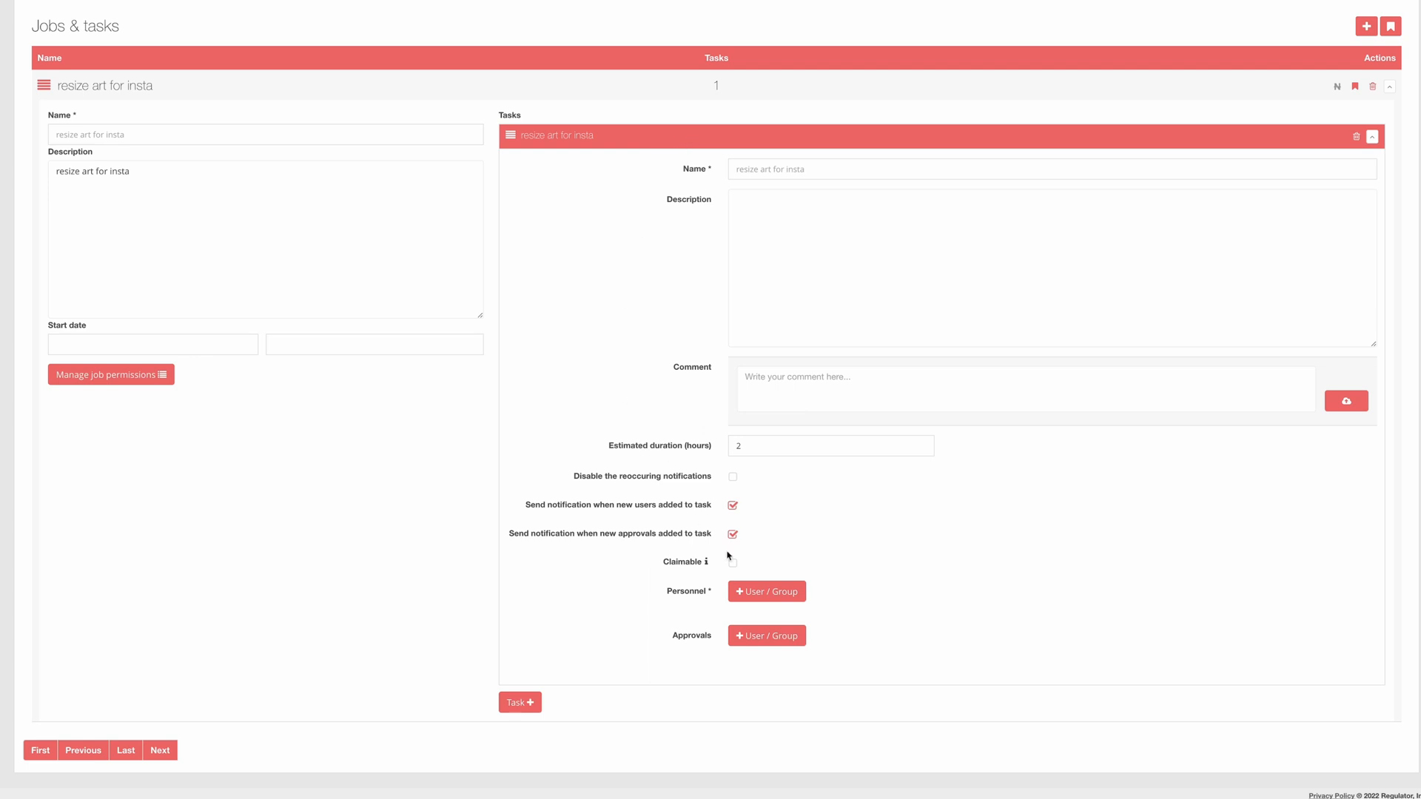
# Assign the Outside Agency user group as the task's personnel and make the task claimable.
pyautogui.click(770, 599)
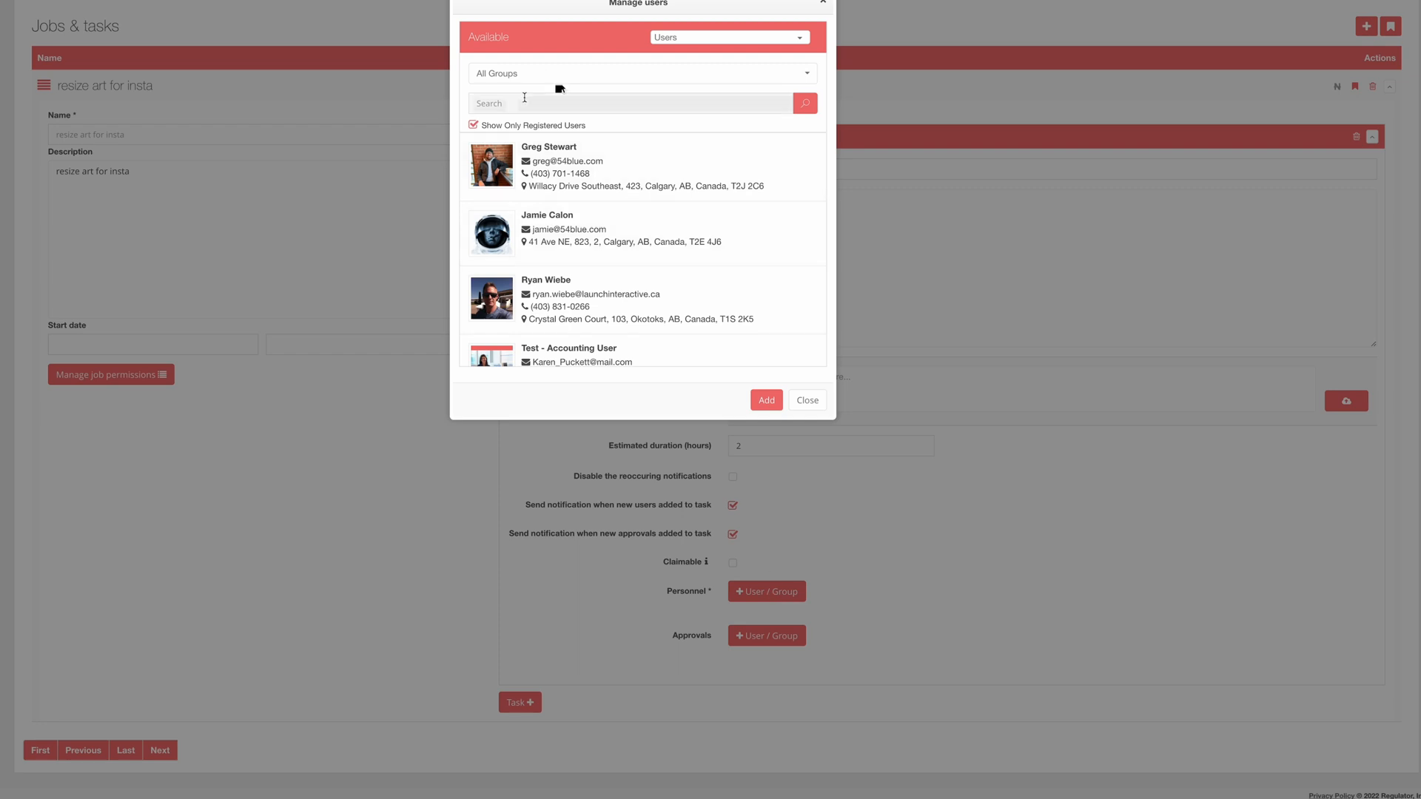
pyautogui.click(763, 34)
pyautogui.click(717, 75)
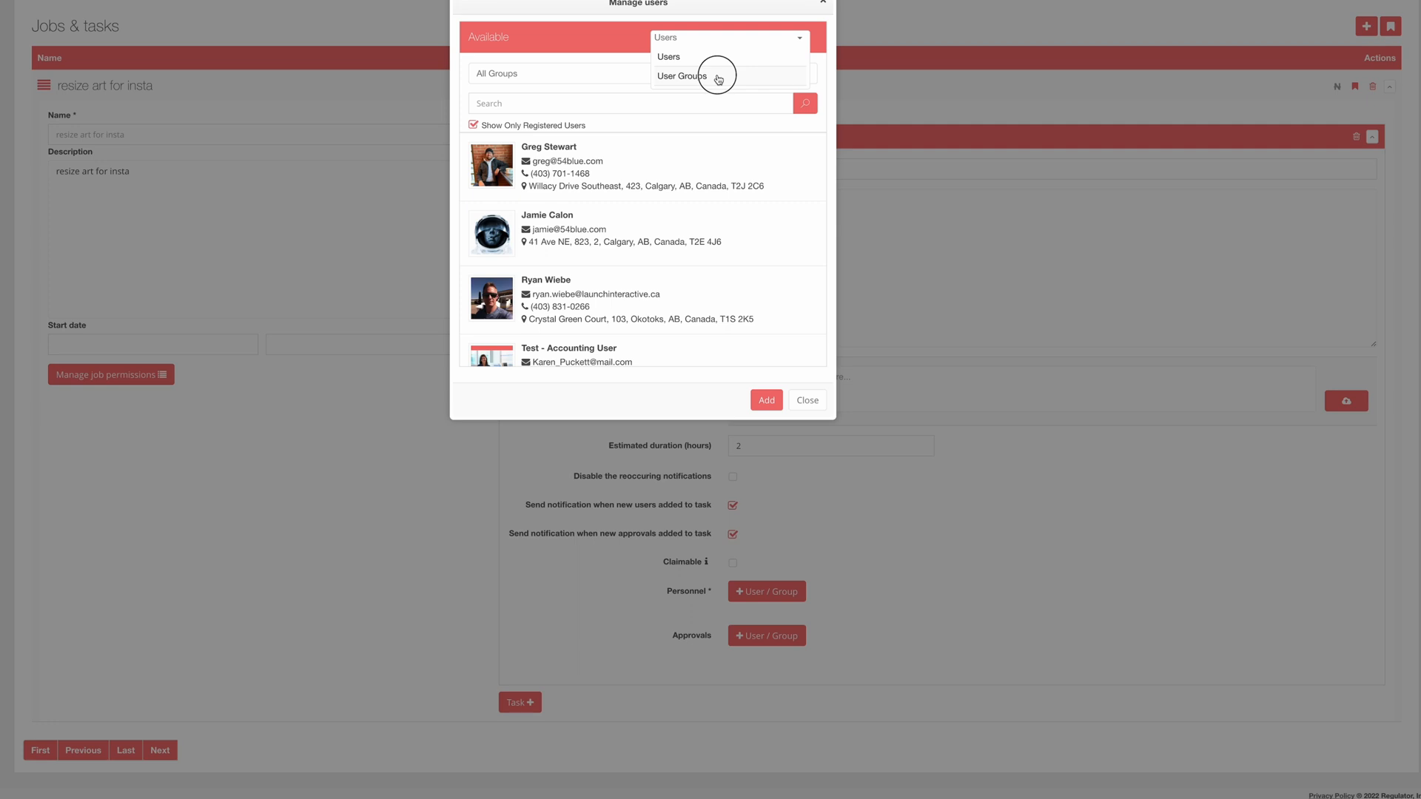
pyautogui.scroll(-1, 641, 263)
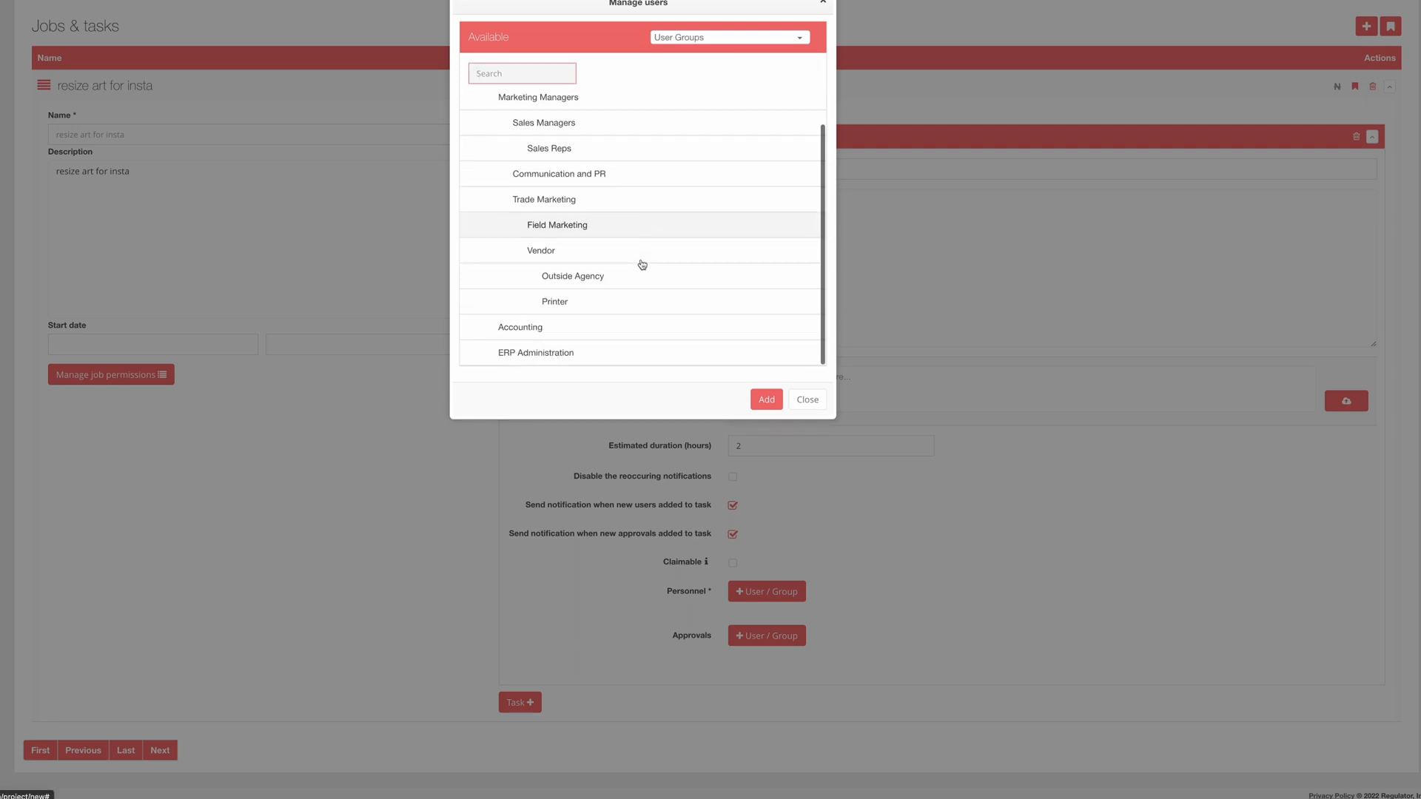
pyautogui.click(576, 277)
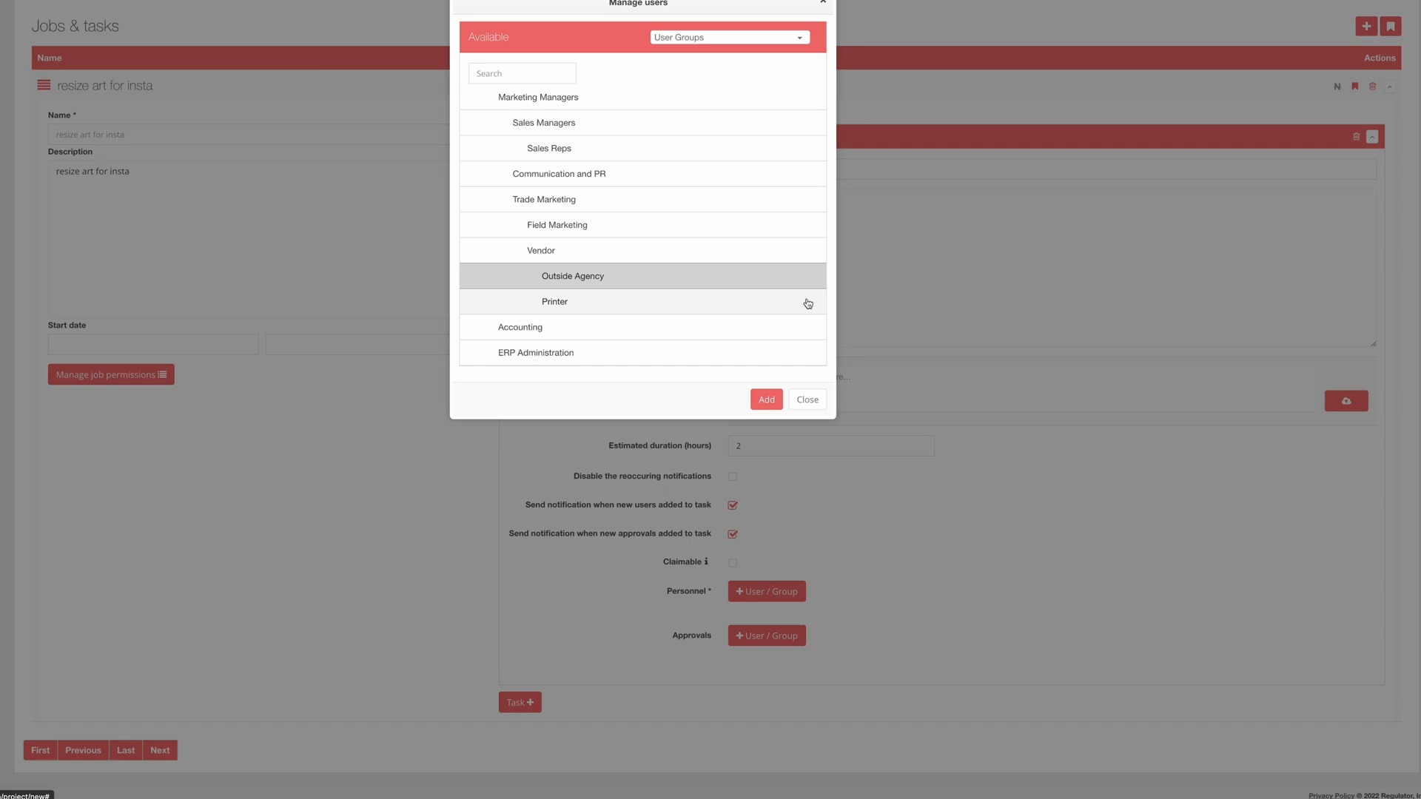
pyautogui.click(751, 401)
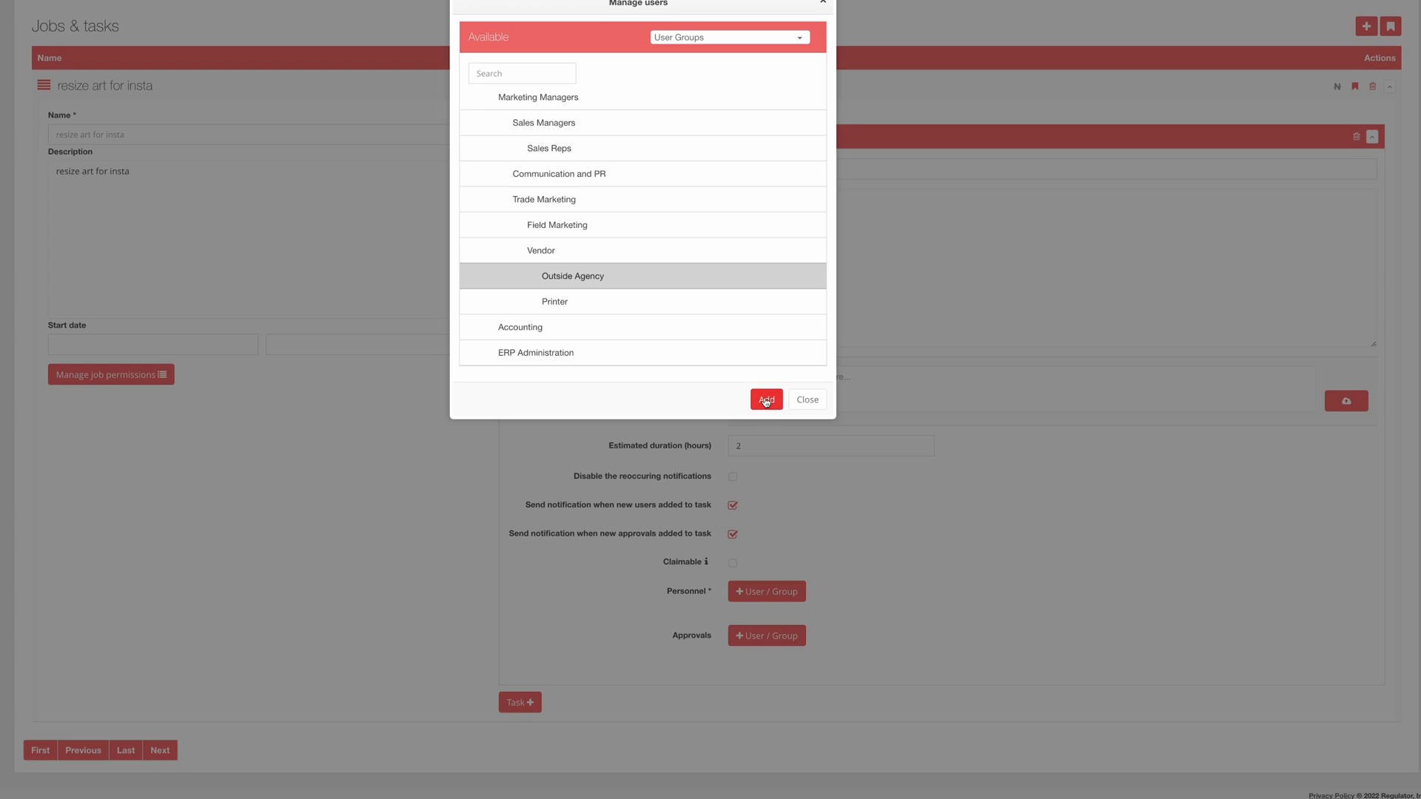
pyautogui.click(733, 562)
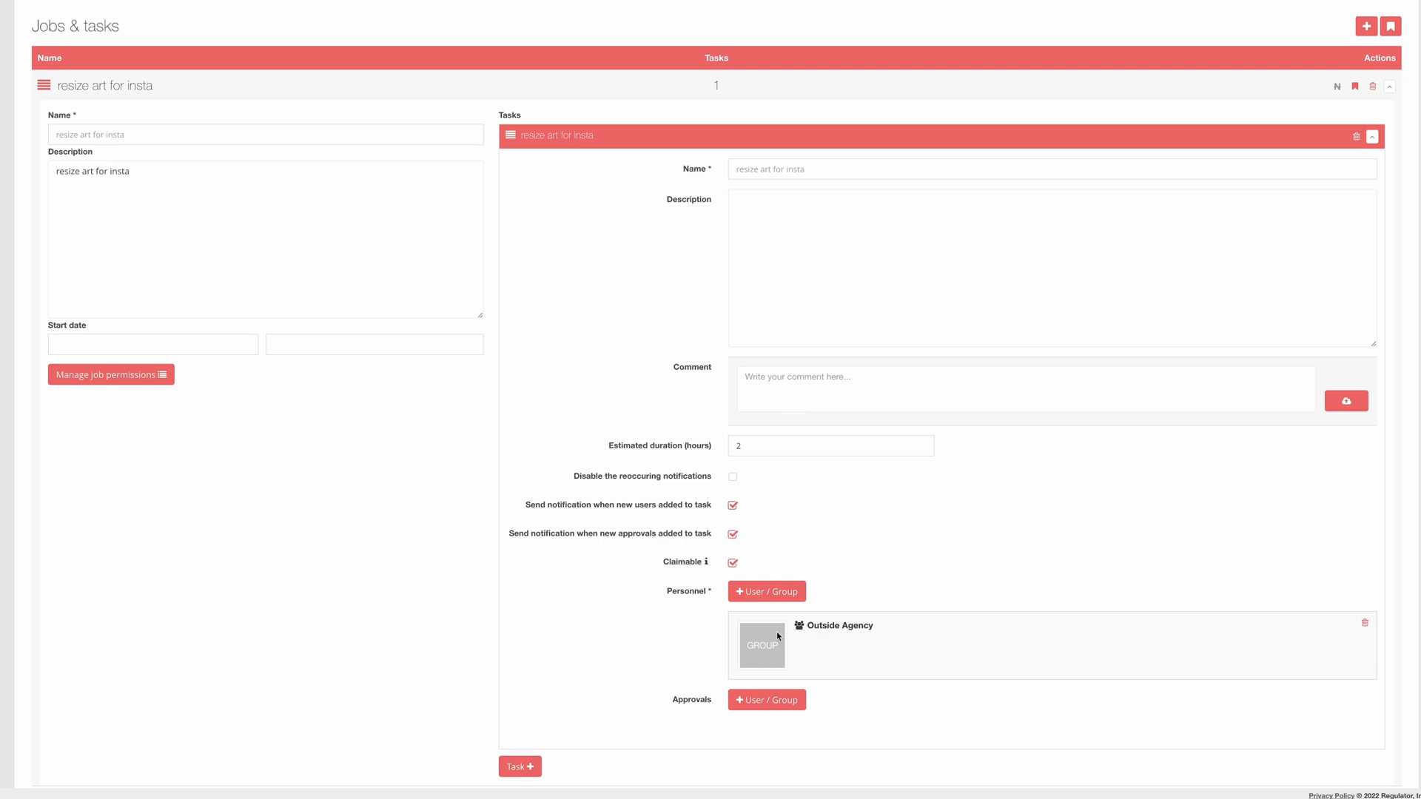
# Turn off the task's Claimable option and remove the Outside Agency group from its personnel.
pyautogui.click(732, 563)
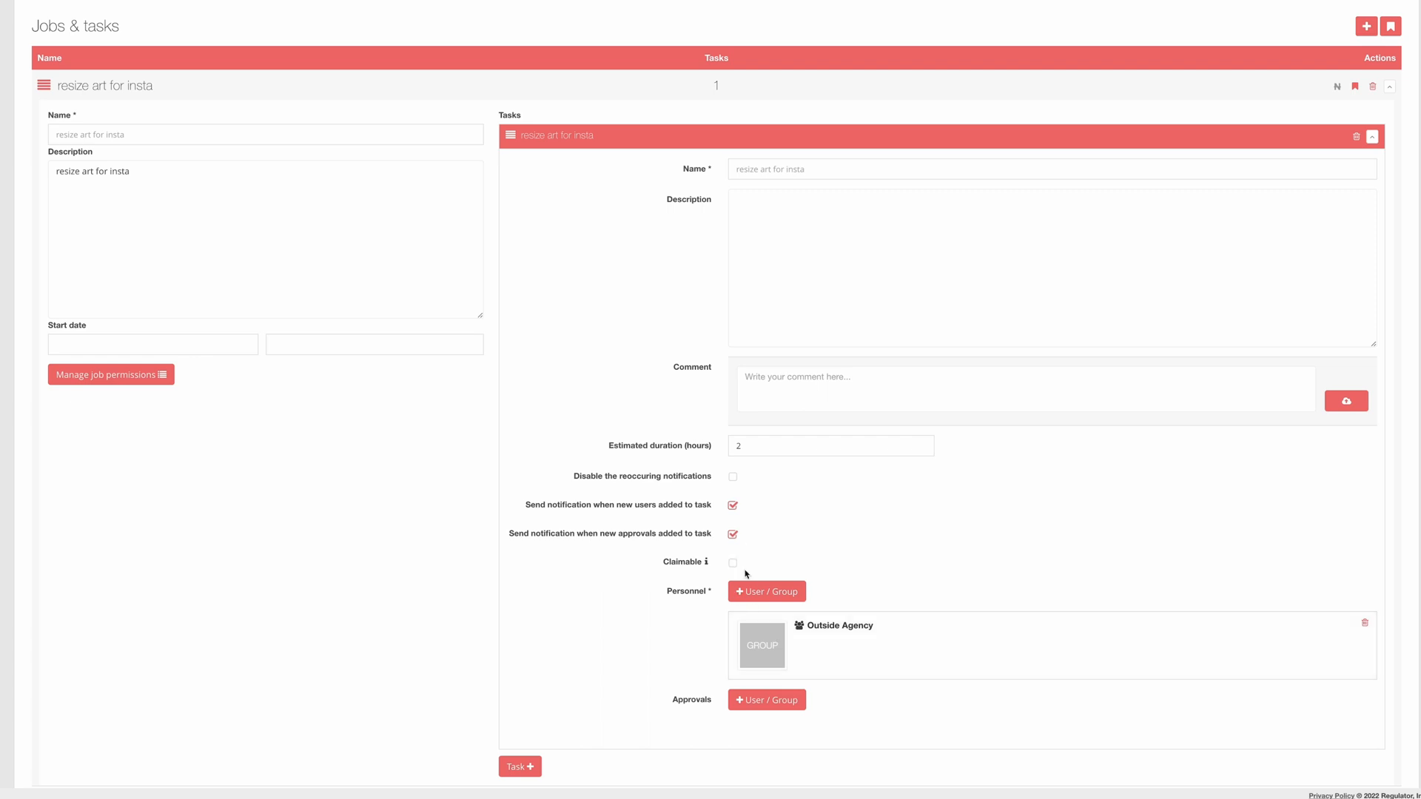
pyautogui.click(1364, 622)
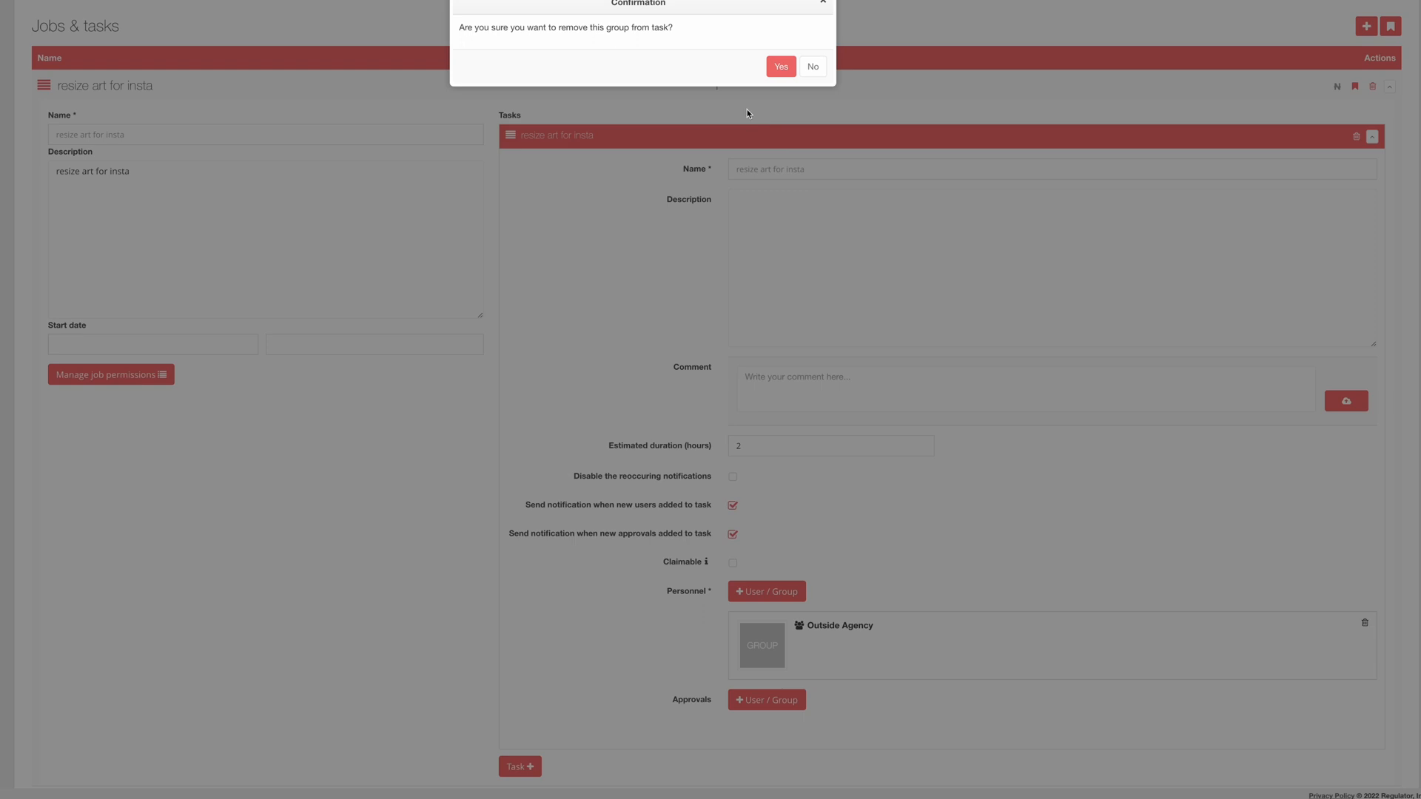
pyautogui.click(783, 74)
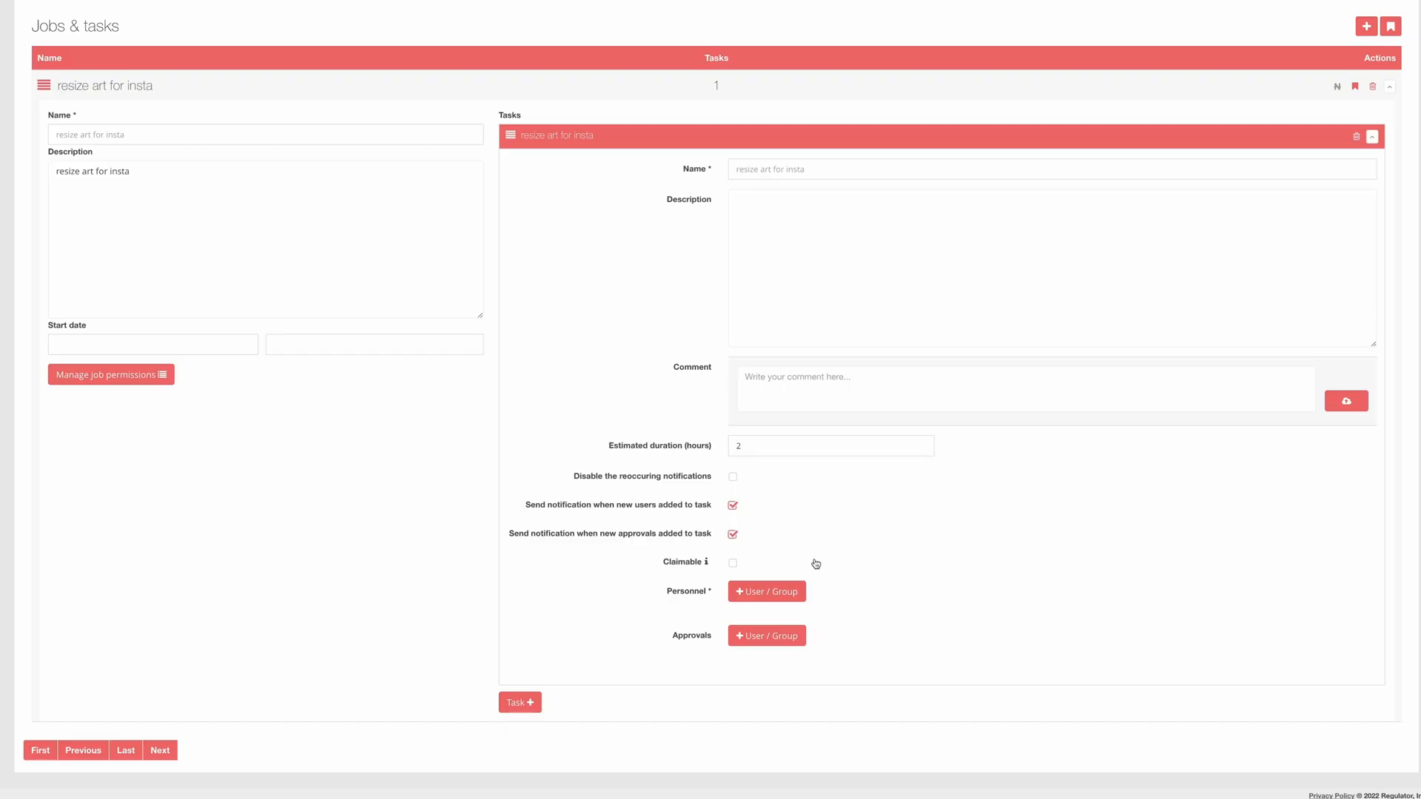
# Assign Test - Creative Agency User as the task's personnel.
pyautogui.click(770, 592)
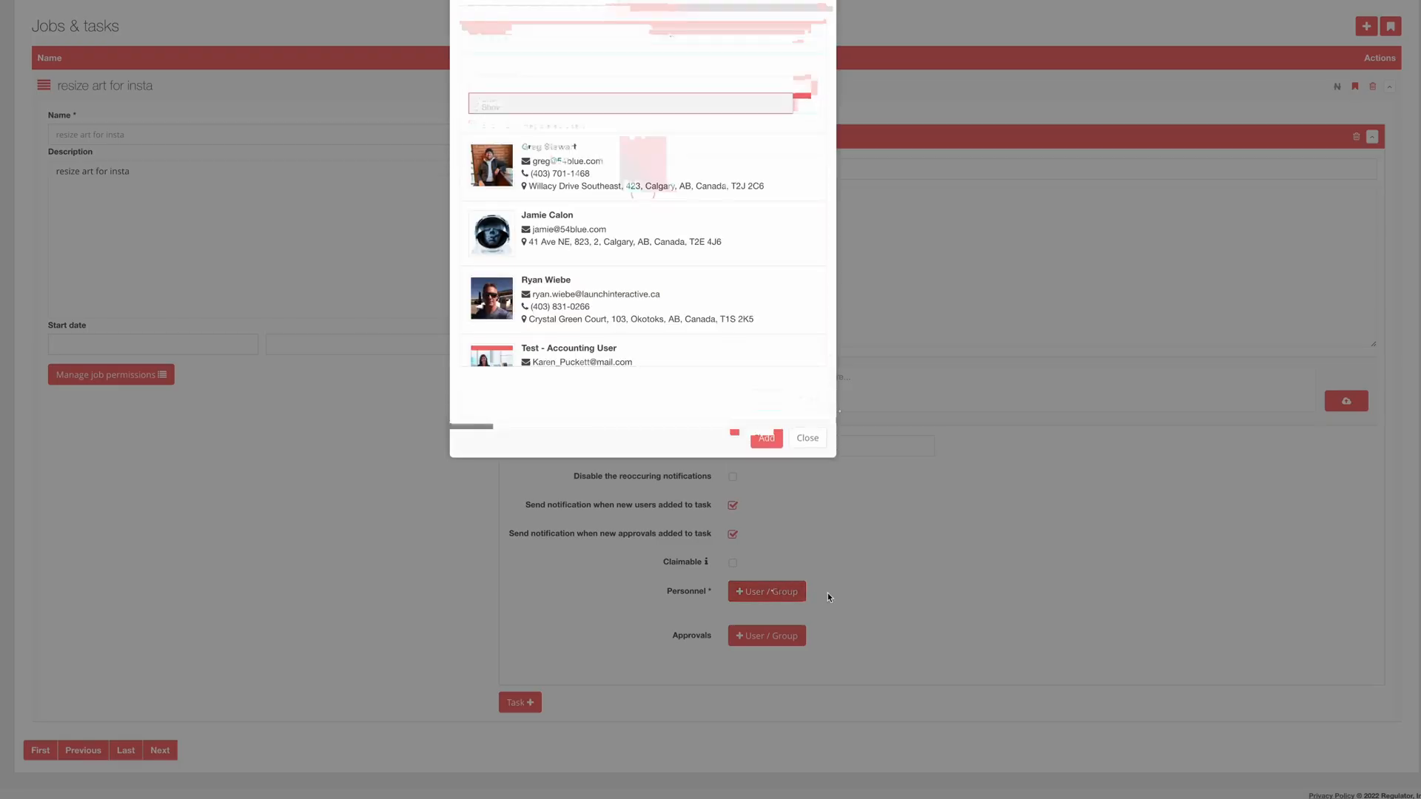
pyautogui.scroll(-3, 614, 261)
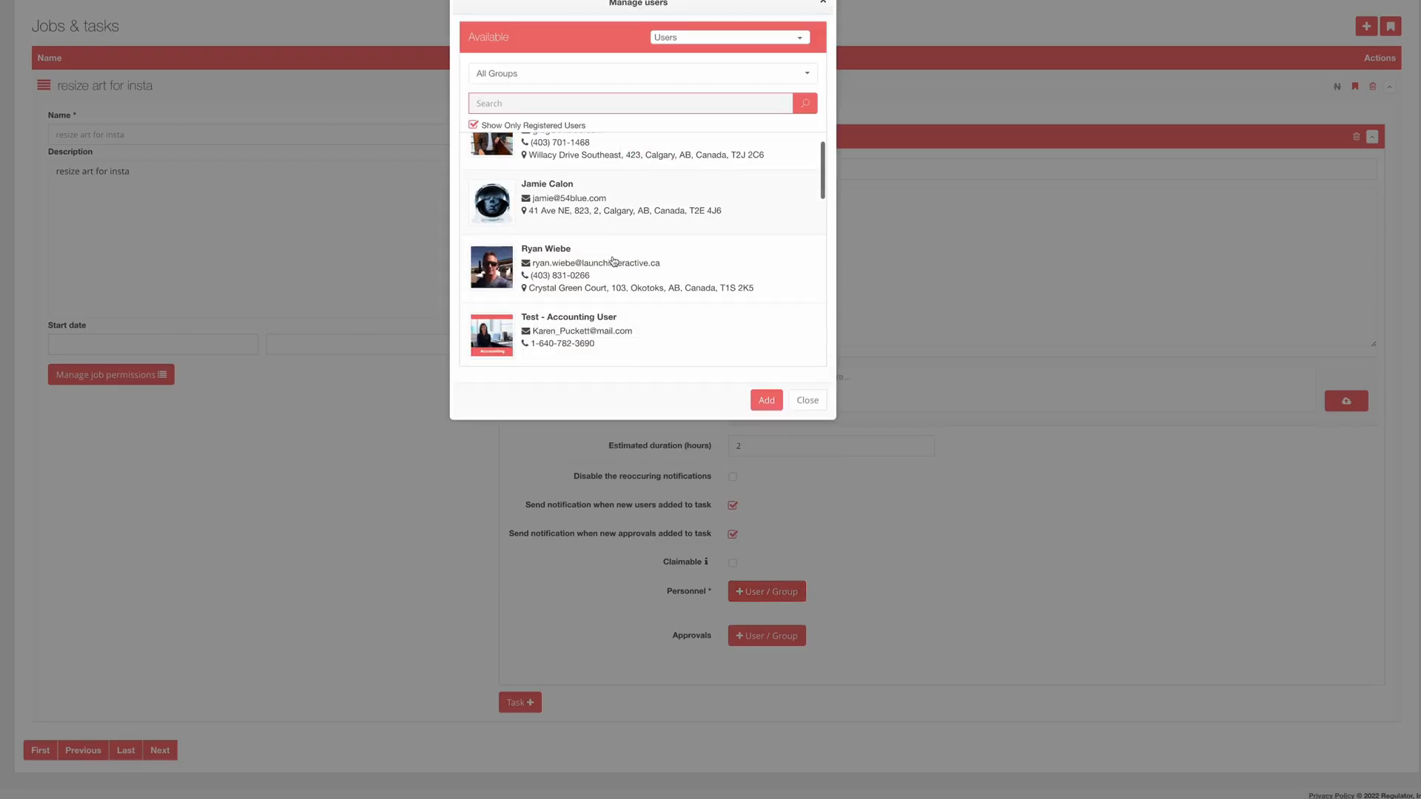
pyautogui.scroll(-1, 614, 261)
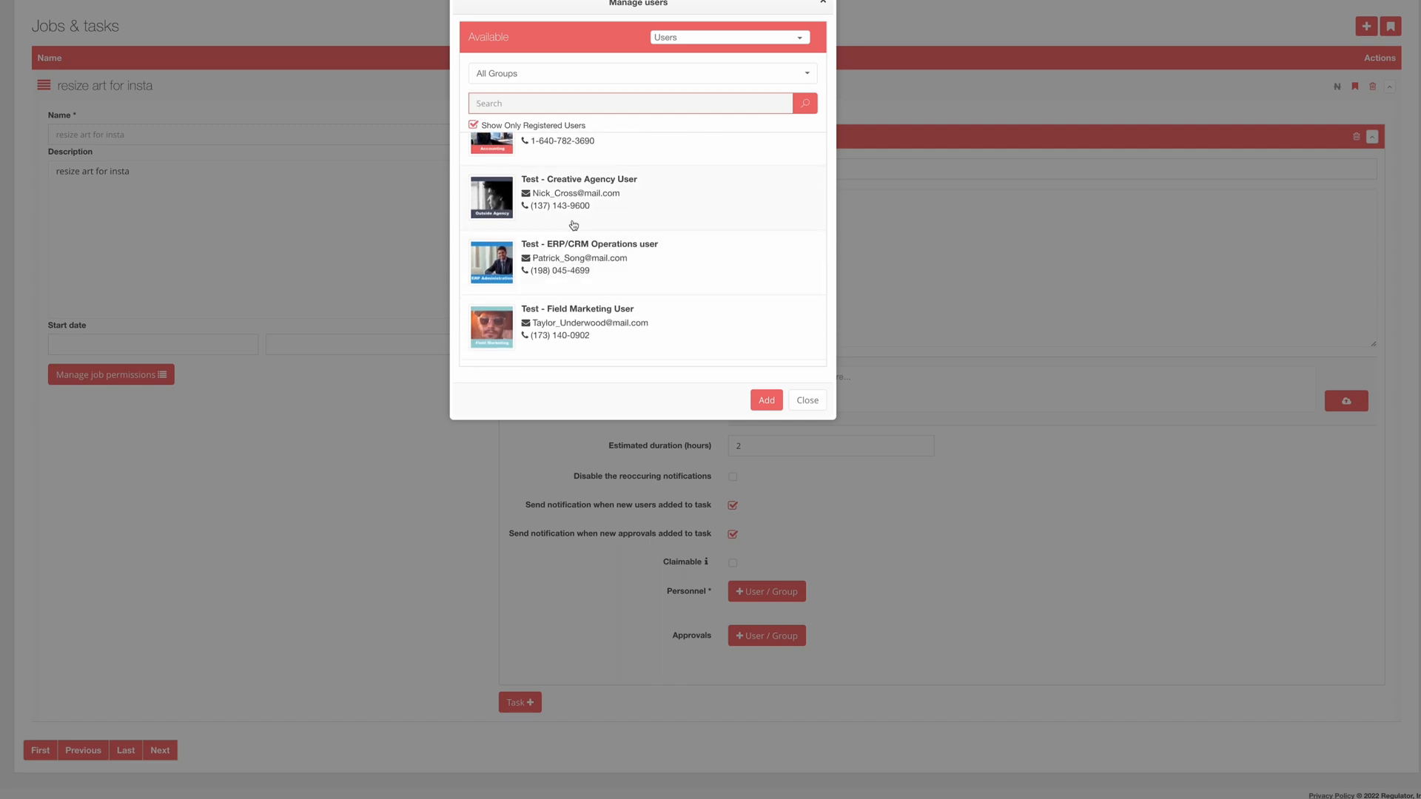
pyautogui.click(574, 195)
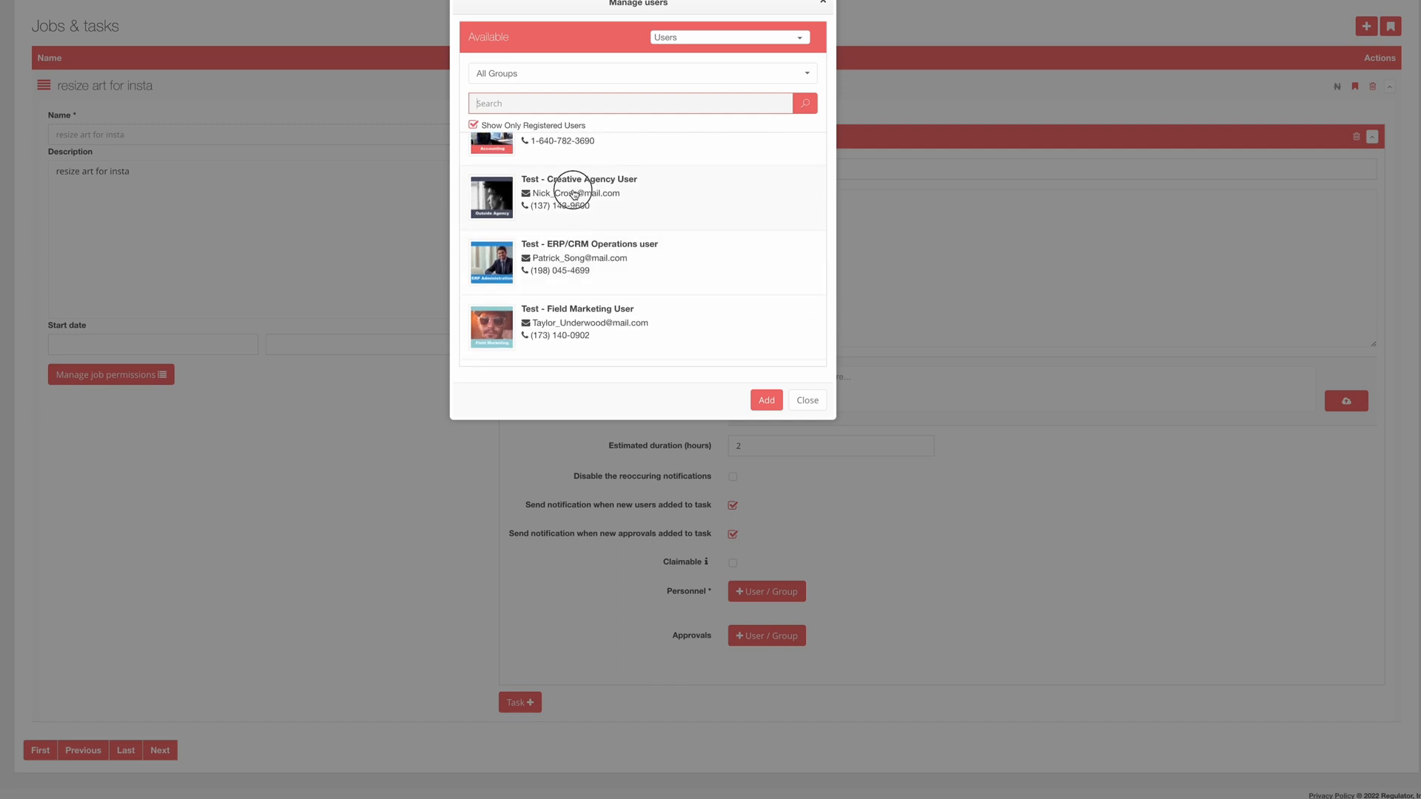
pyautogui.click(774, 407)
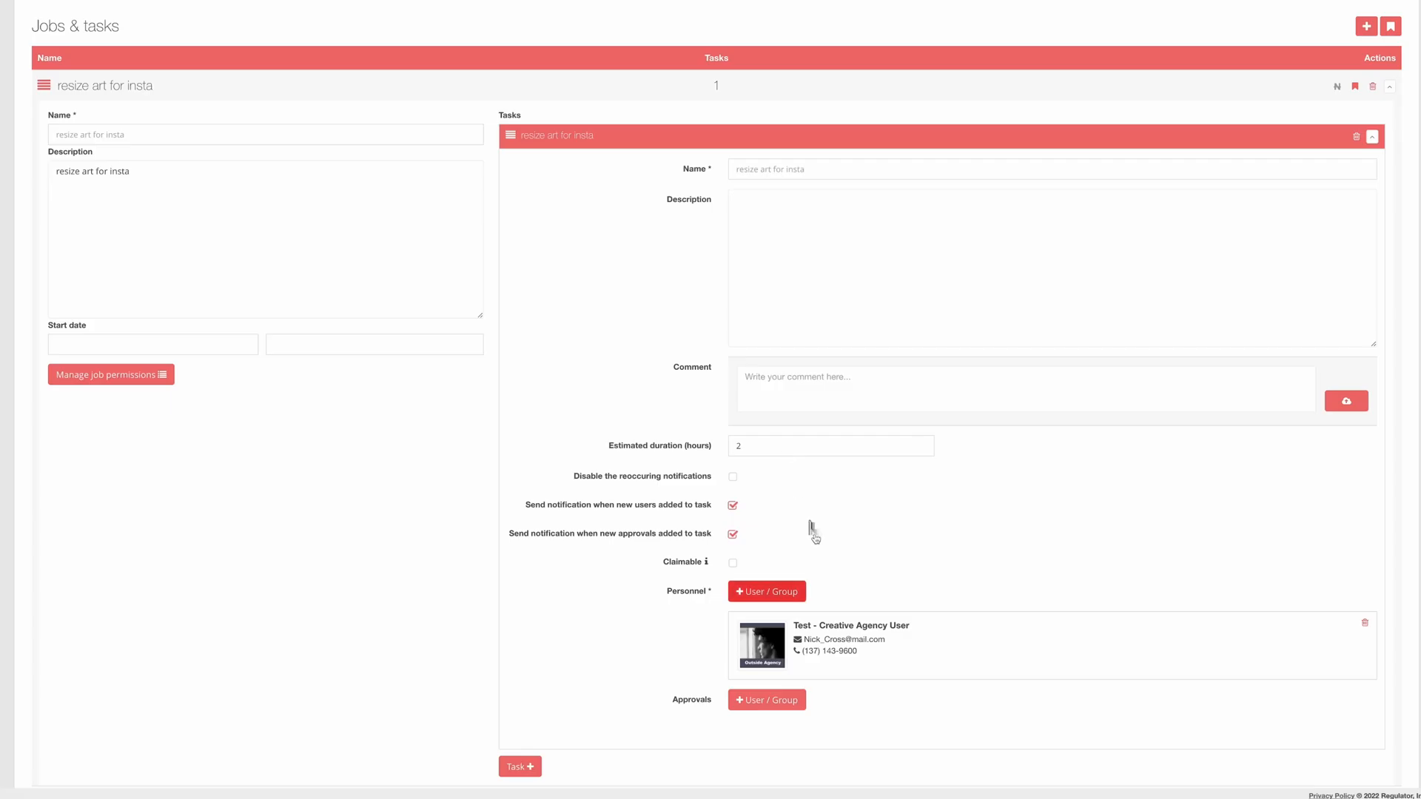
# Add Test - Marketing Manager User to the task's approvals and save the change.
pyautogui.scroll(-1, 814, 537)
pyautogui.click(777, 637)
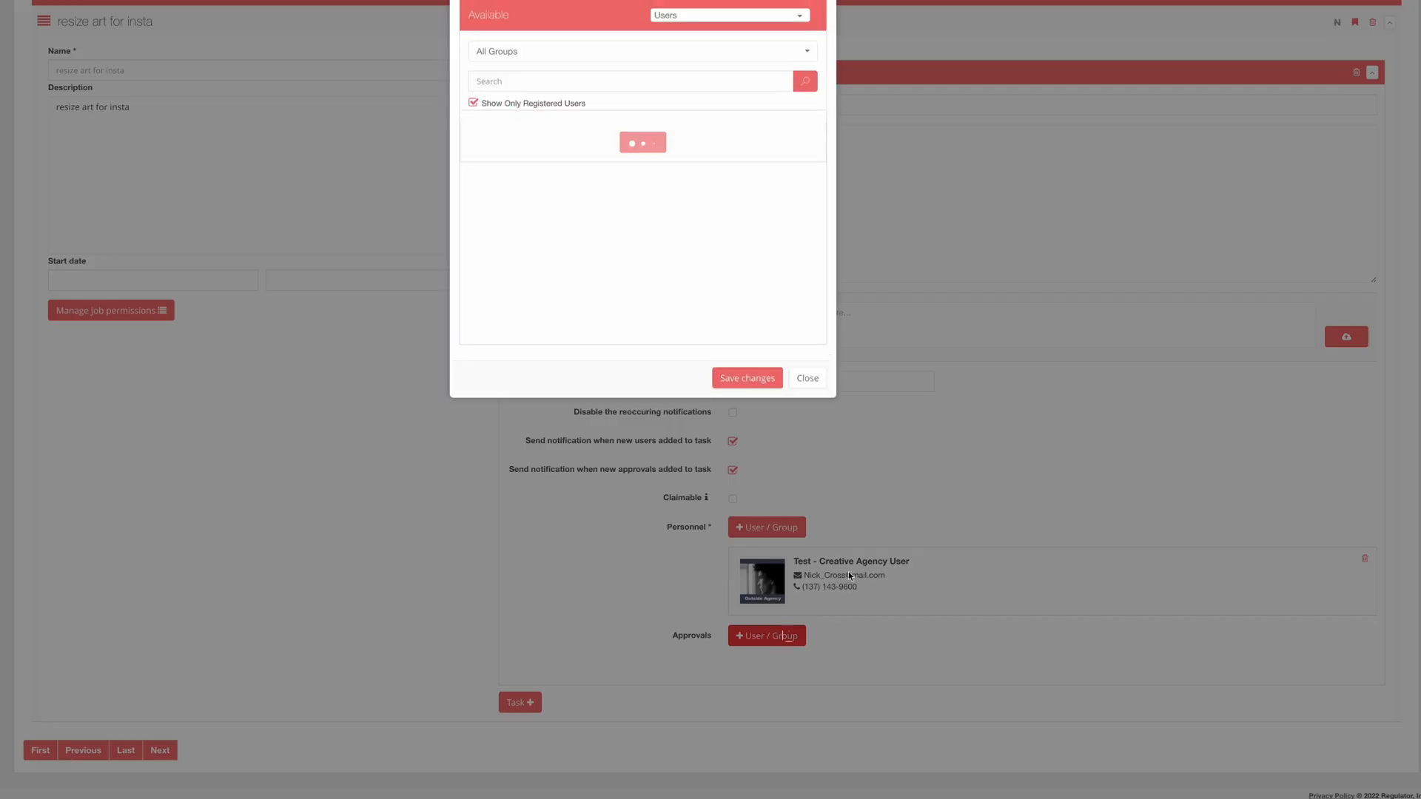
pyautogui.scroll(-3, 715, 310)
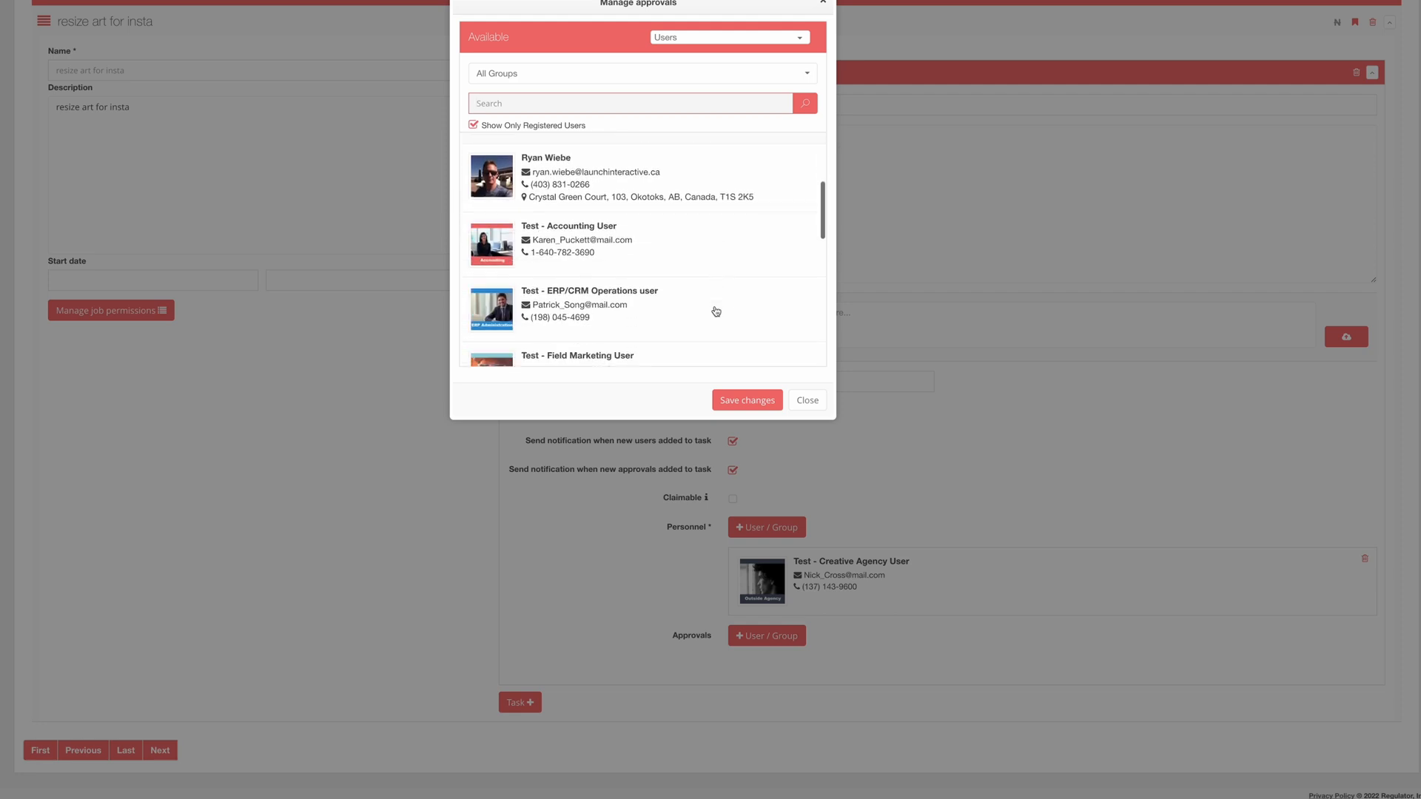
pyautogui.scroll(-2, 714, 311)
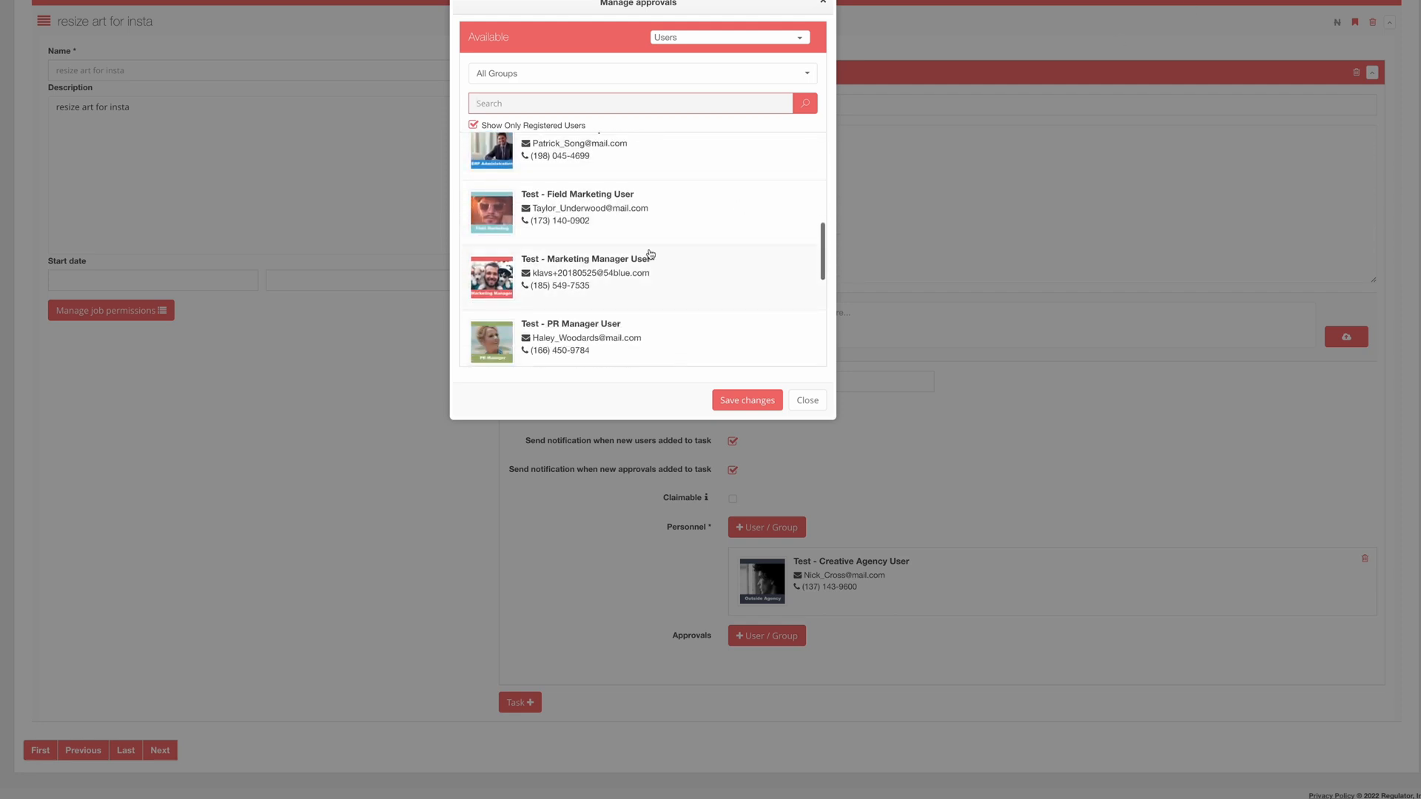
pyautogui.click(579, 277)
pyautogui.click(747, 399)
# Enter "1080x 1080" as the description of the task.
pyautogui.scroll(1, 941, 511)
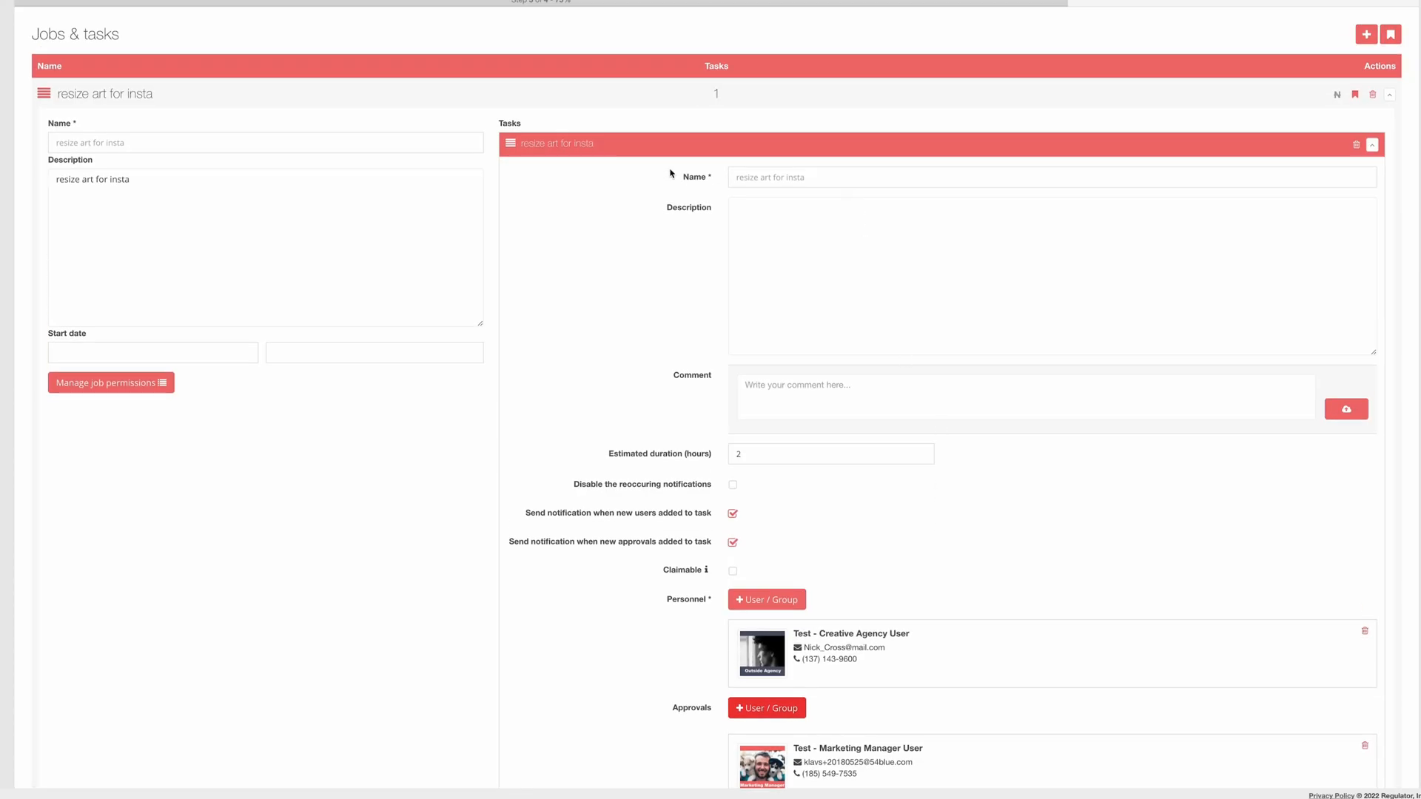
pyautogui.click(794, 237)
pyautogui.write('1080')
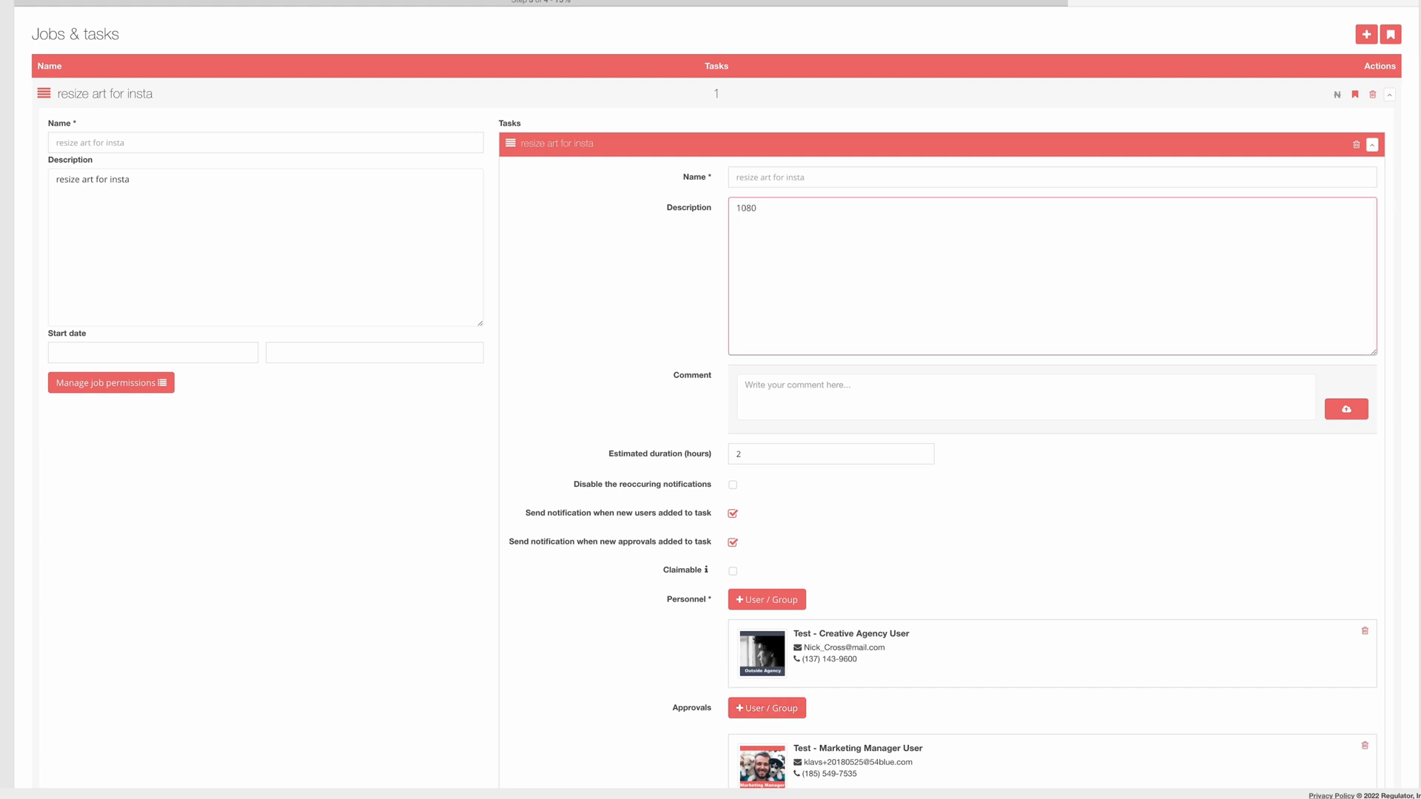
pyautogui.write('x 180')
pyautogui.write('080')
# Write a task comment that mentions Test - Creative Agency User, followed by "please do fast!".
pyautogui.click(873, 399)
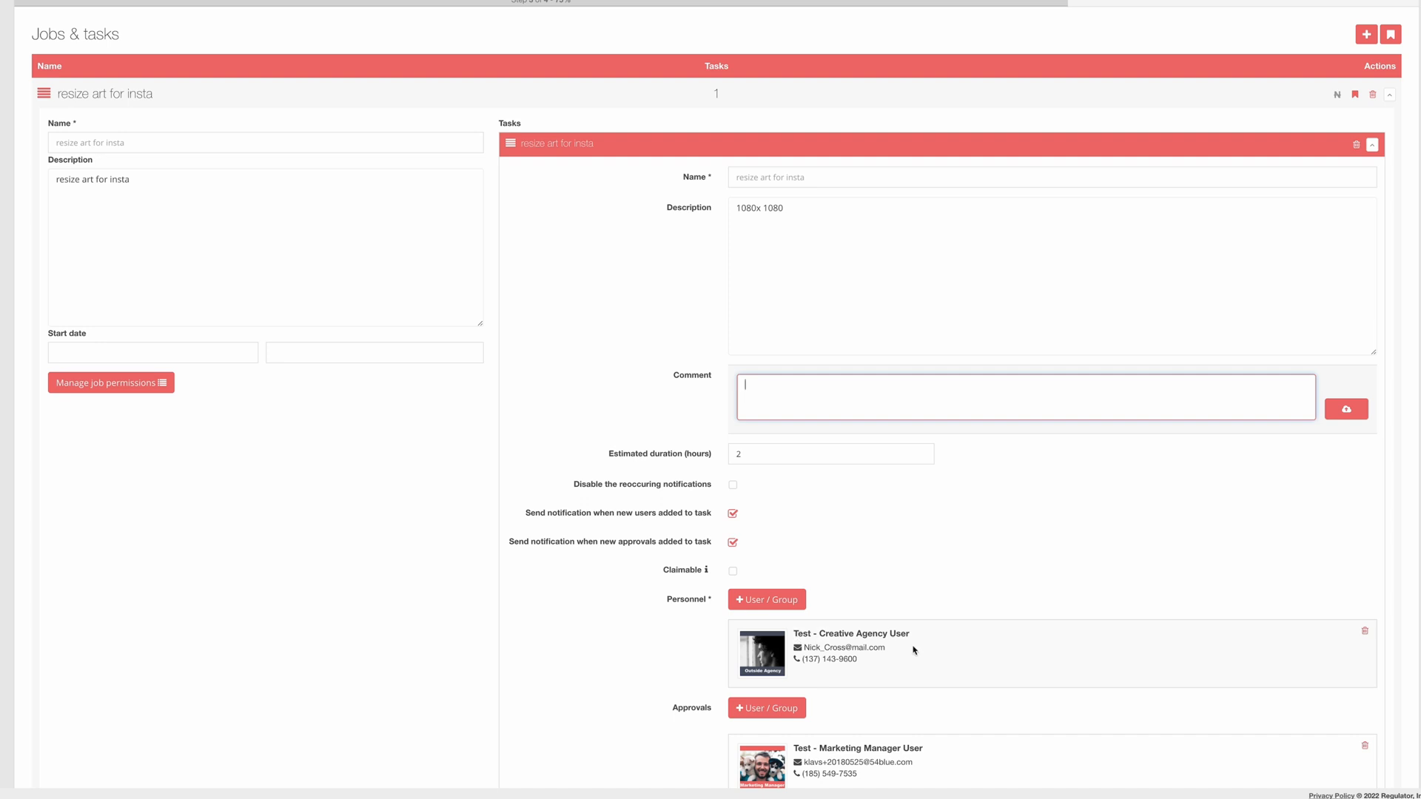
pyautogui.write('@')
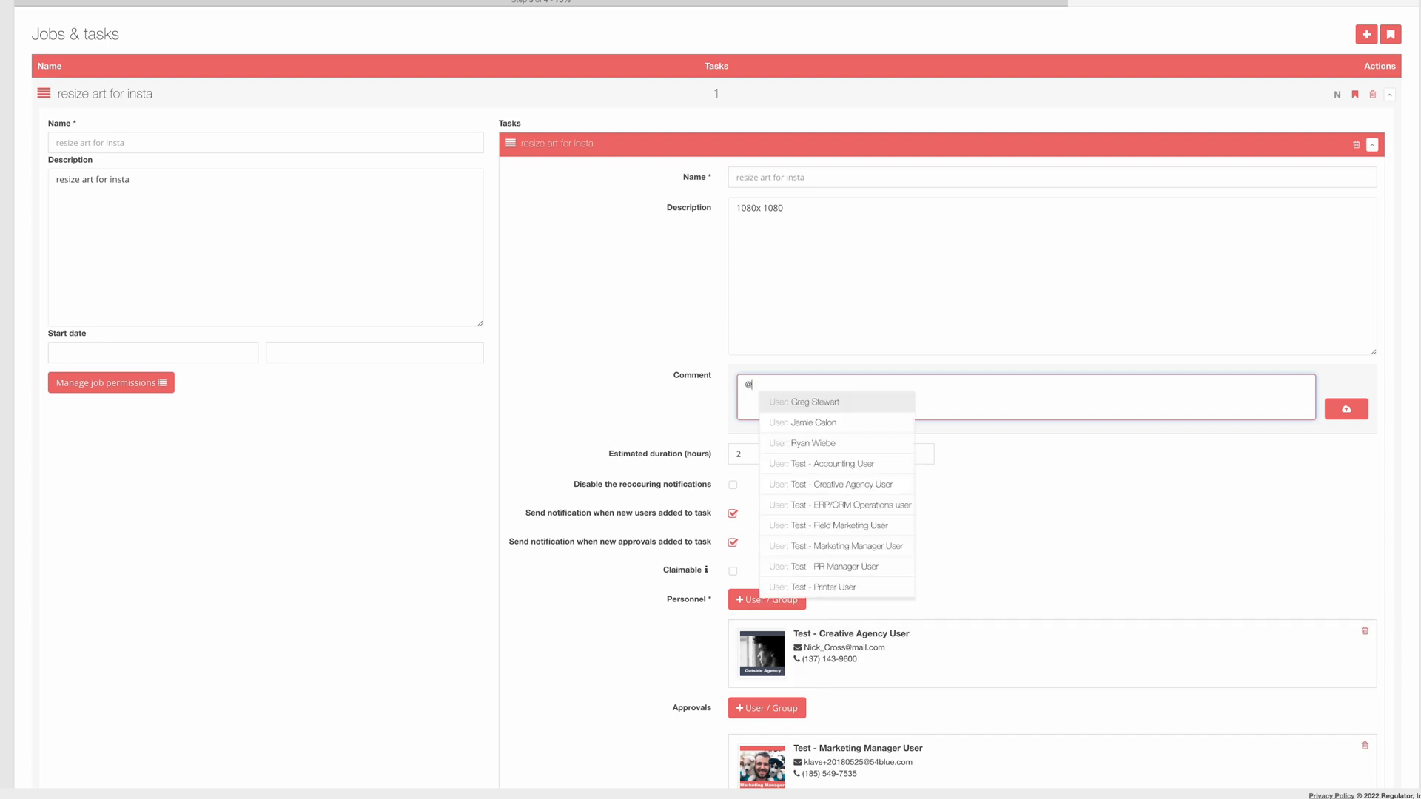
pyautogui.write('test')
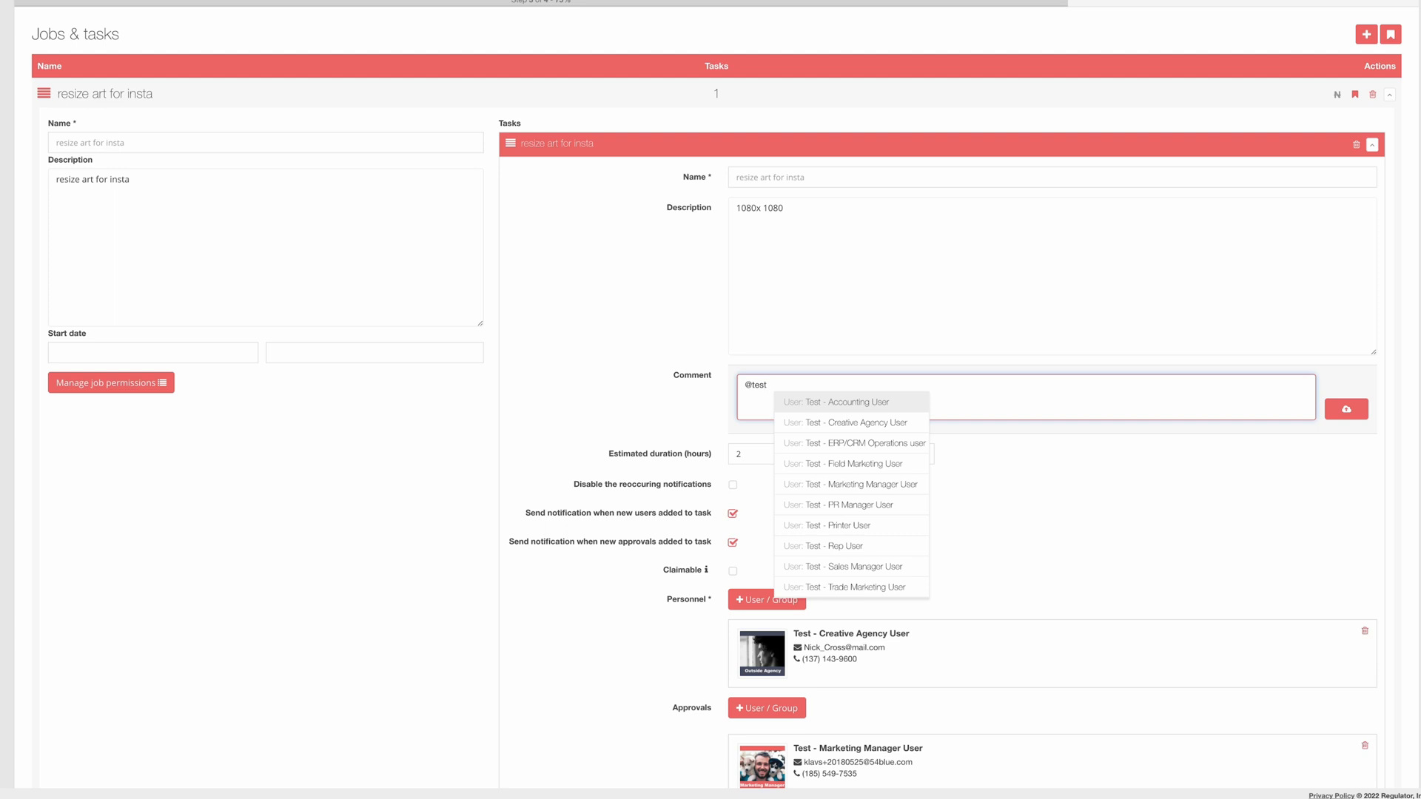
pyautogui.click(891, 423)
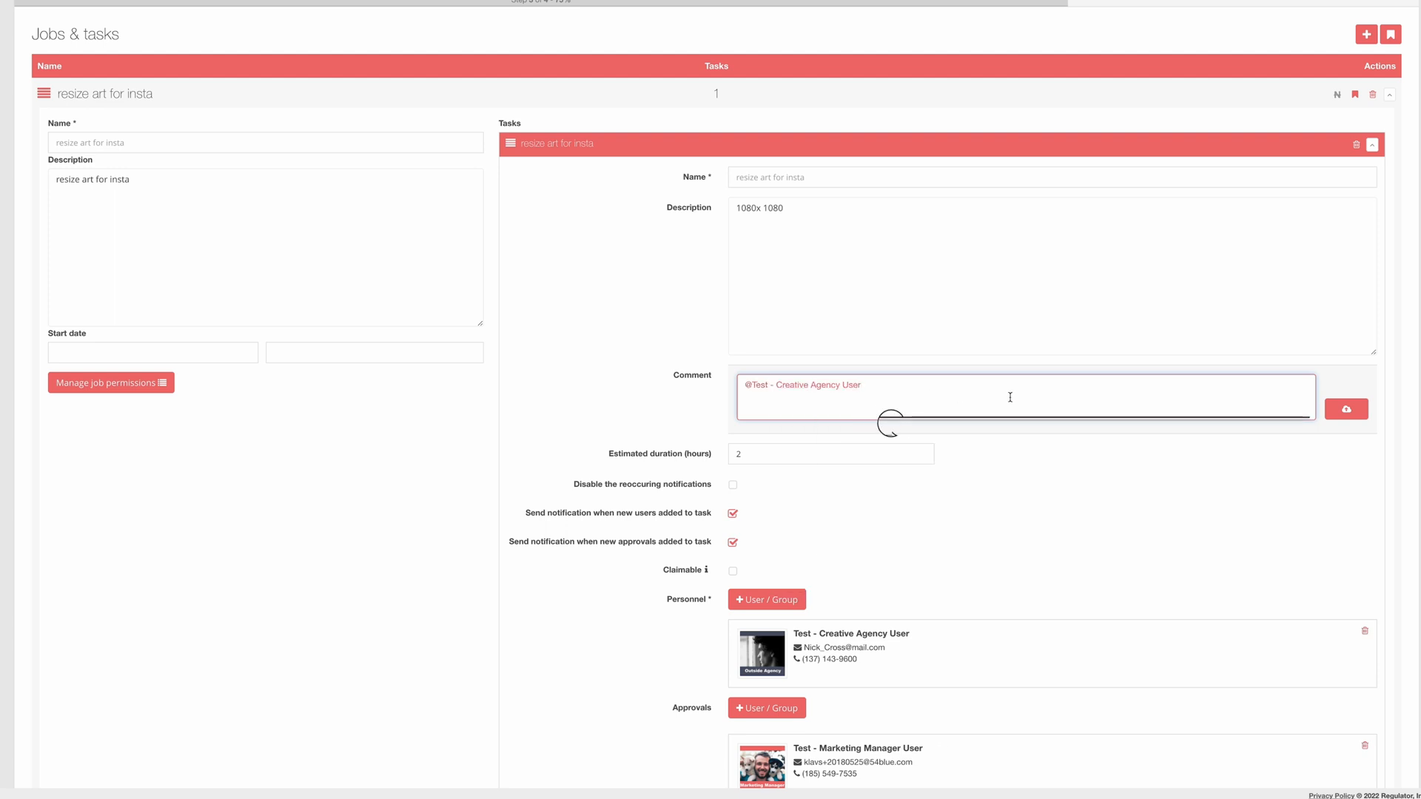
pyautogui.write('please')
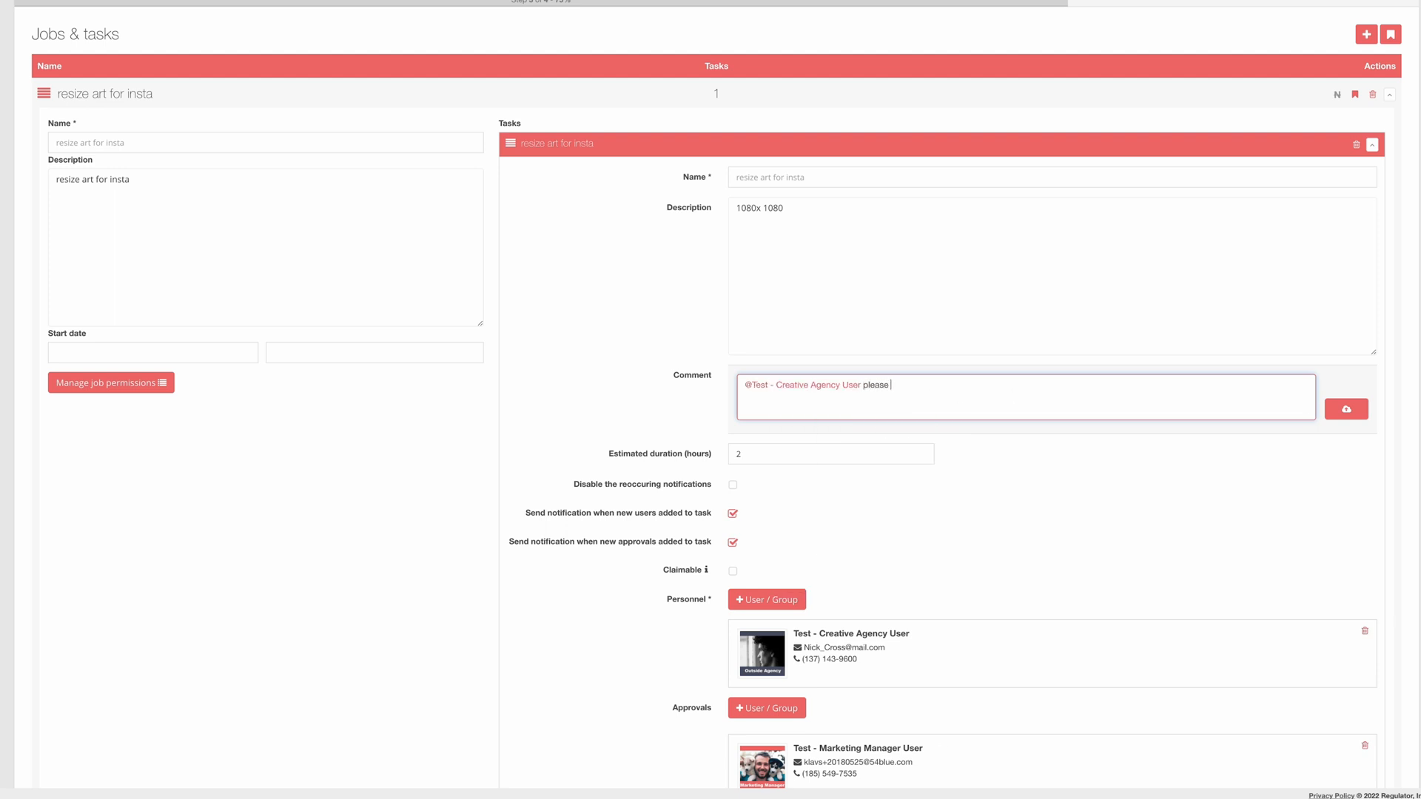
pyautogui.write(' do fast!')
# Collapse the finished task, add a second task to the job and name it "Sent to recipient".
pyautogui.scroll(-2, 925, 522)
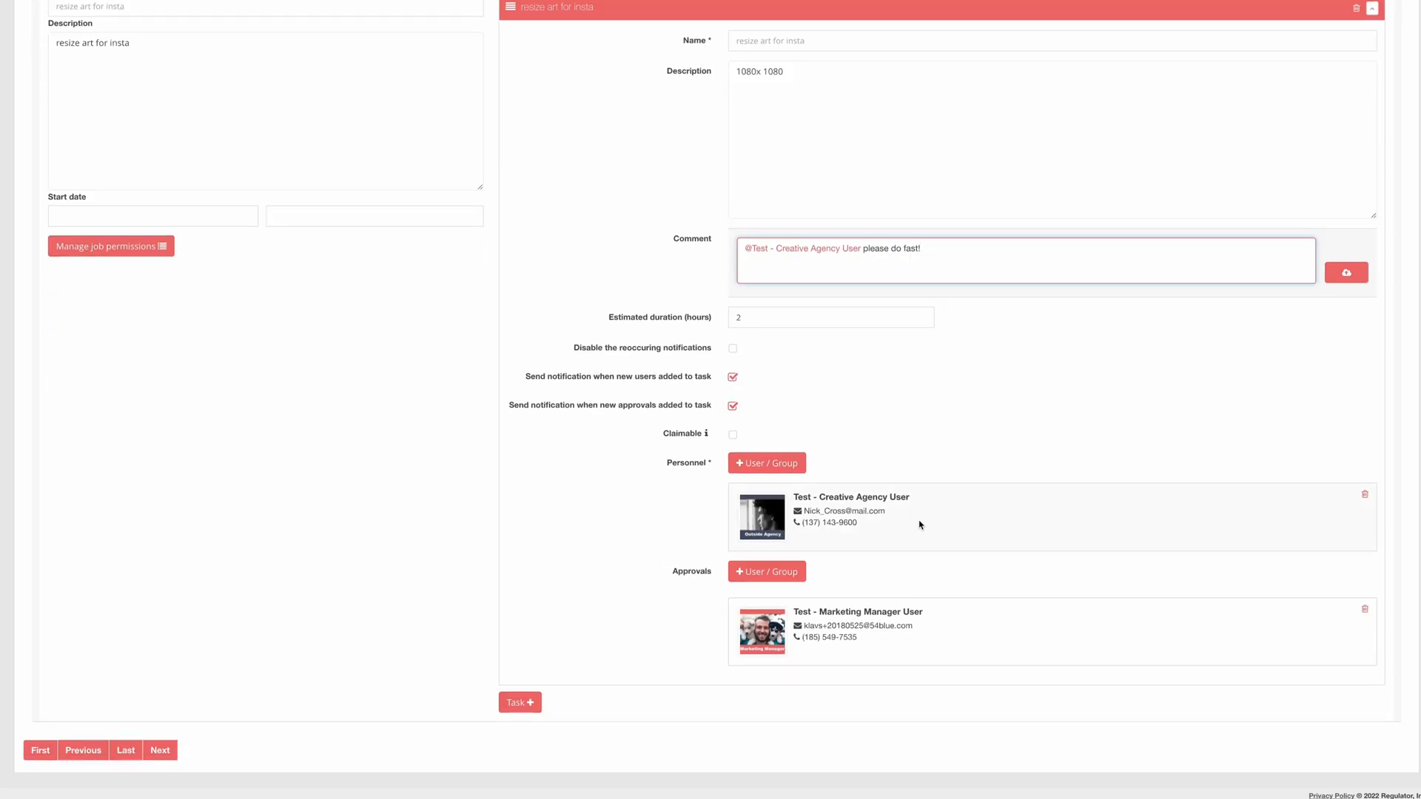
pyautogui.scroll(1, 933, 513)
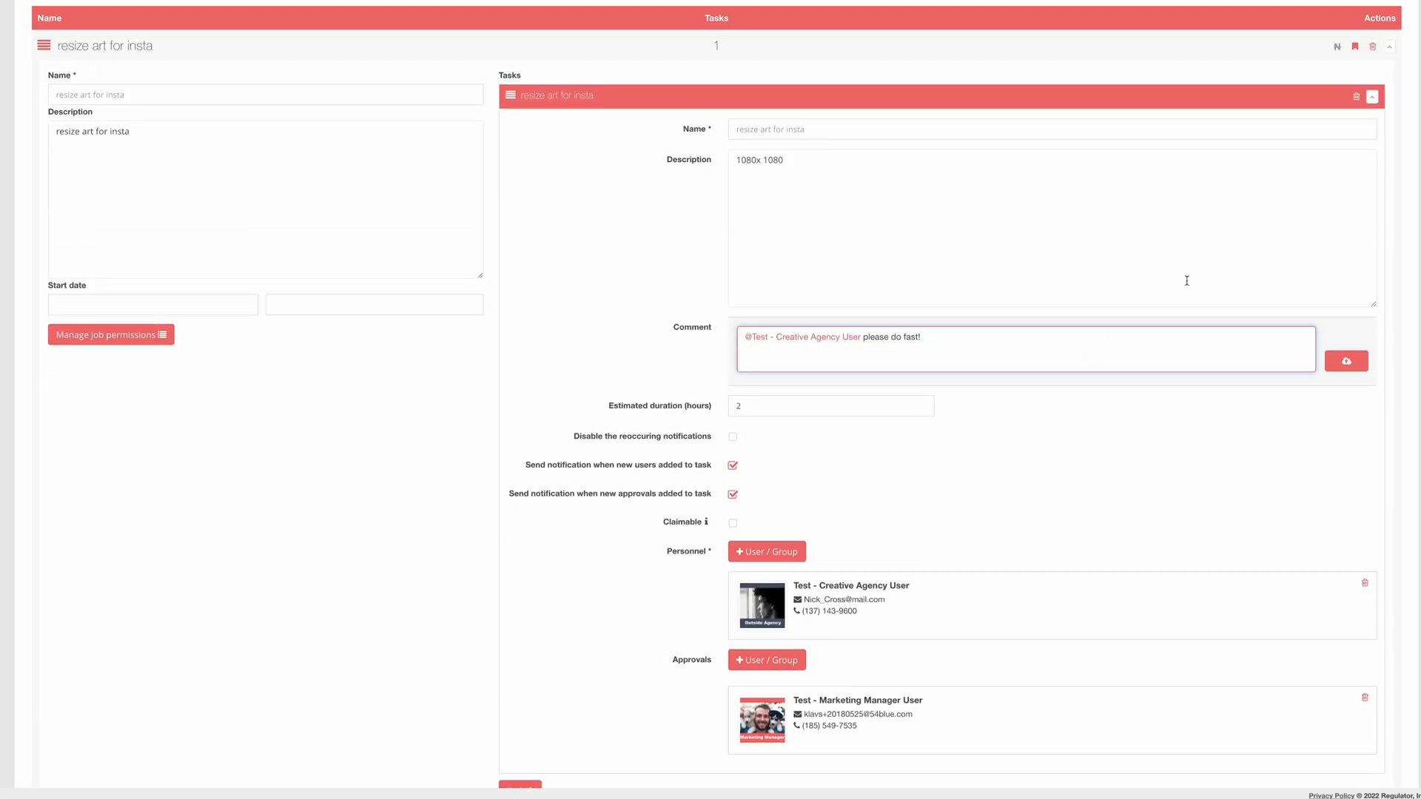
pyautogui.click(1373, 97)
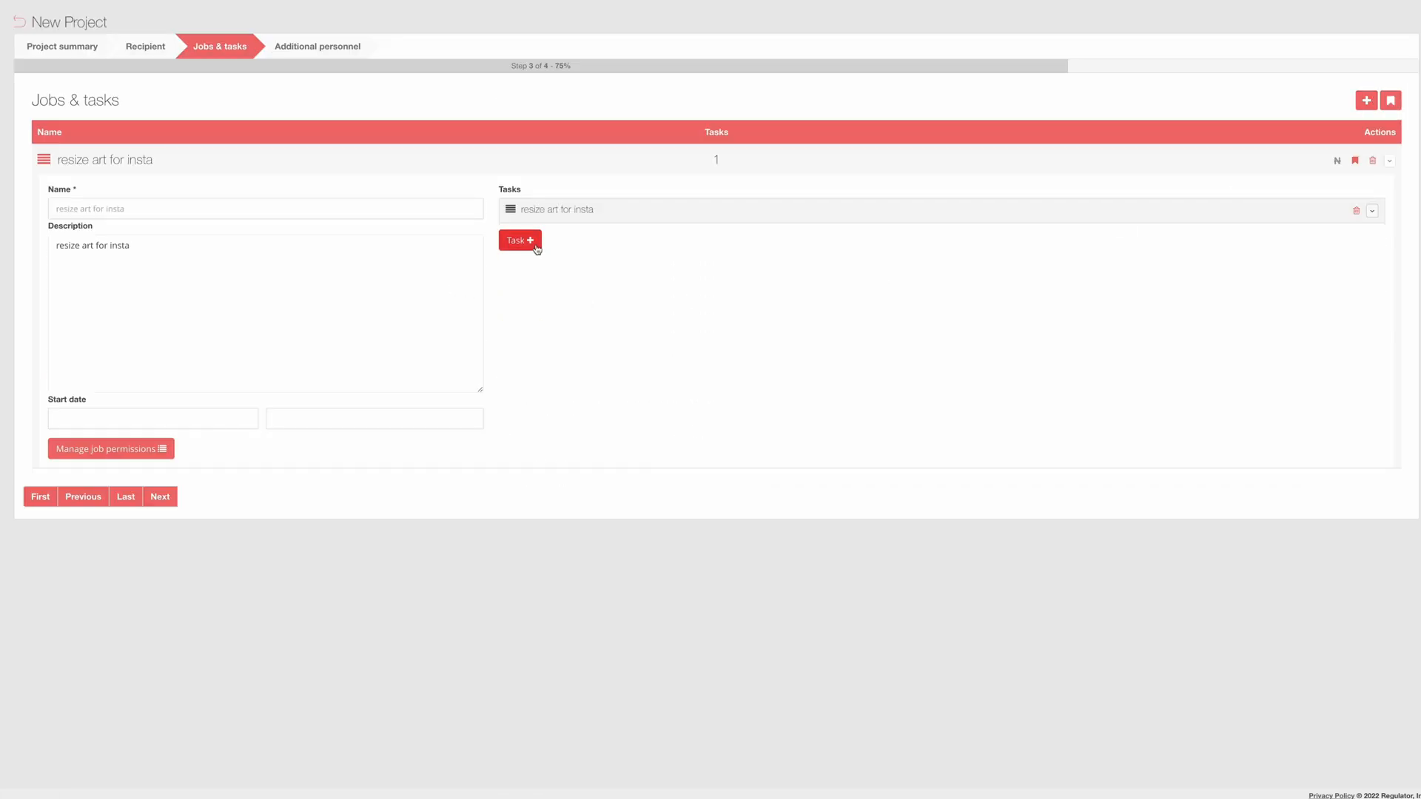
pyautogui.click(530, 242)
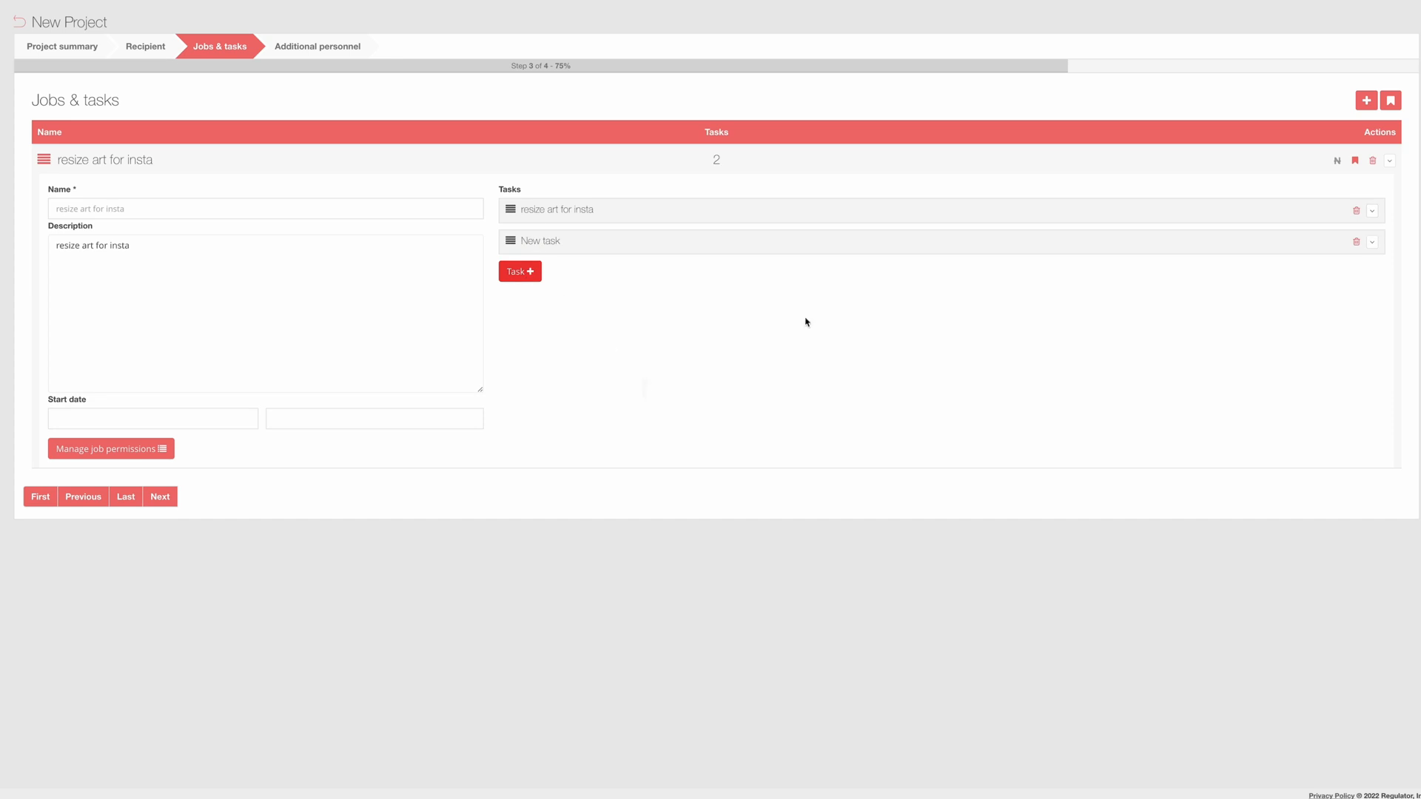
pyautogui.click(1372, 242)
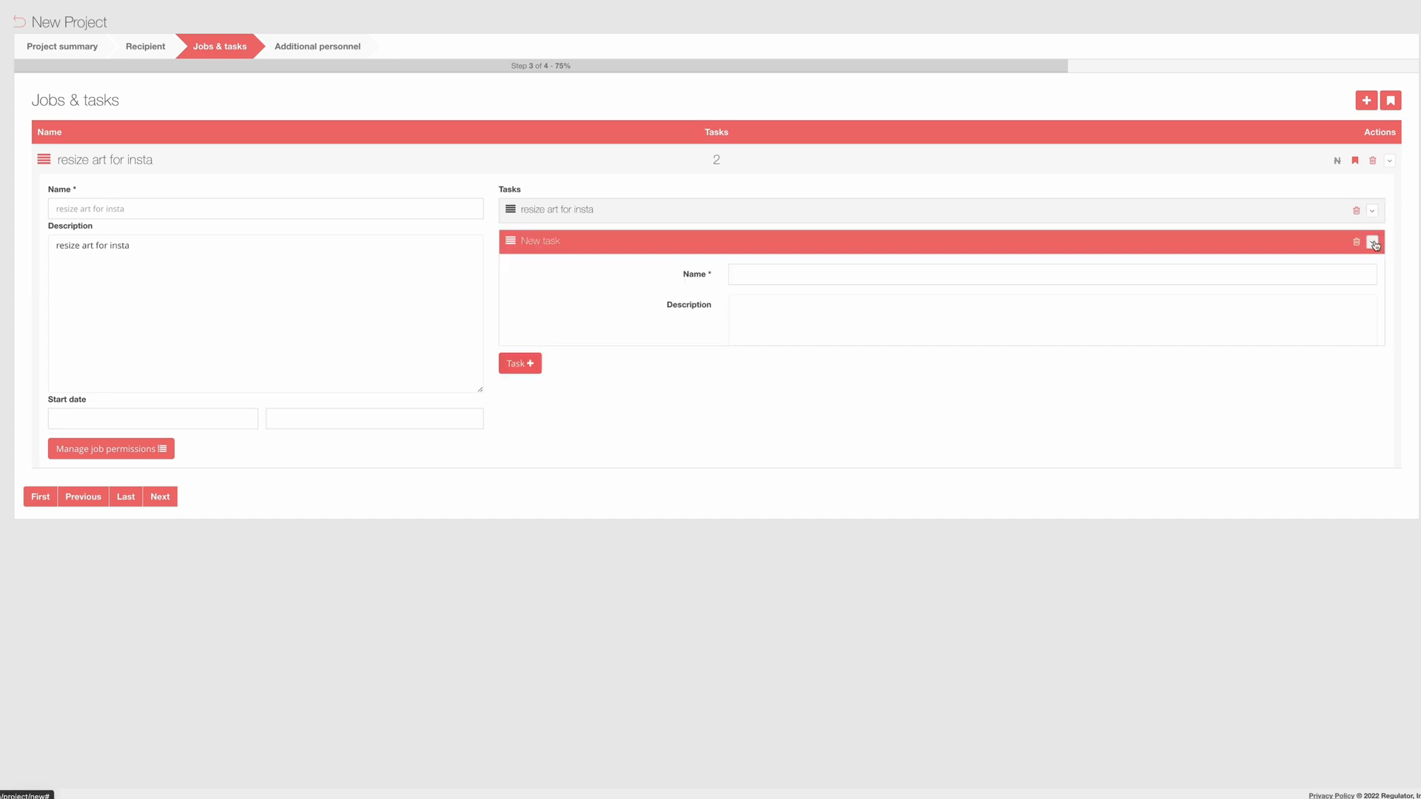
pyautogui.click(815, 275)
pyautogui.write('Sent to')
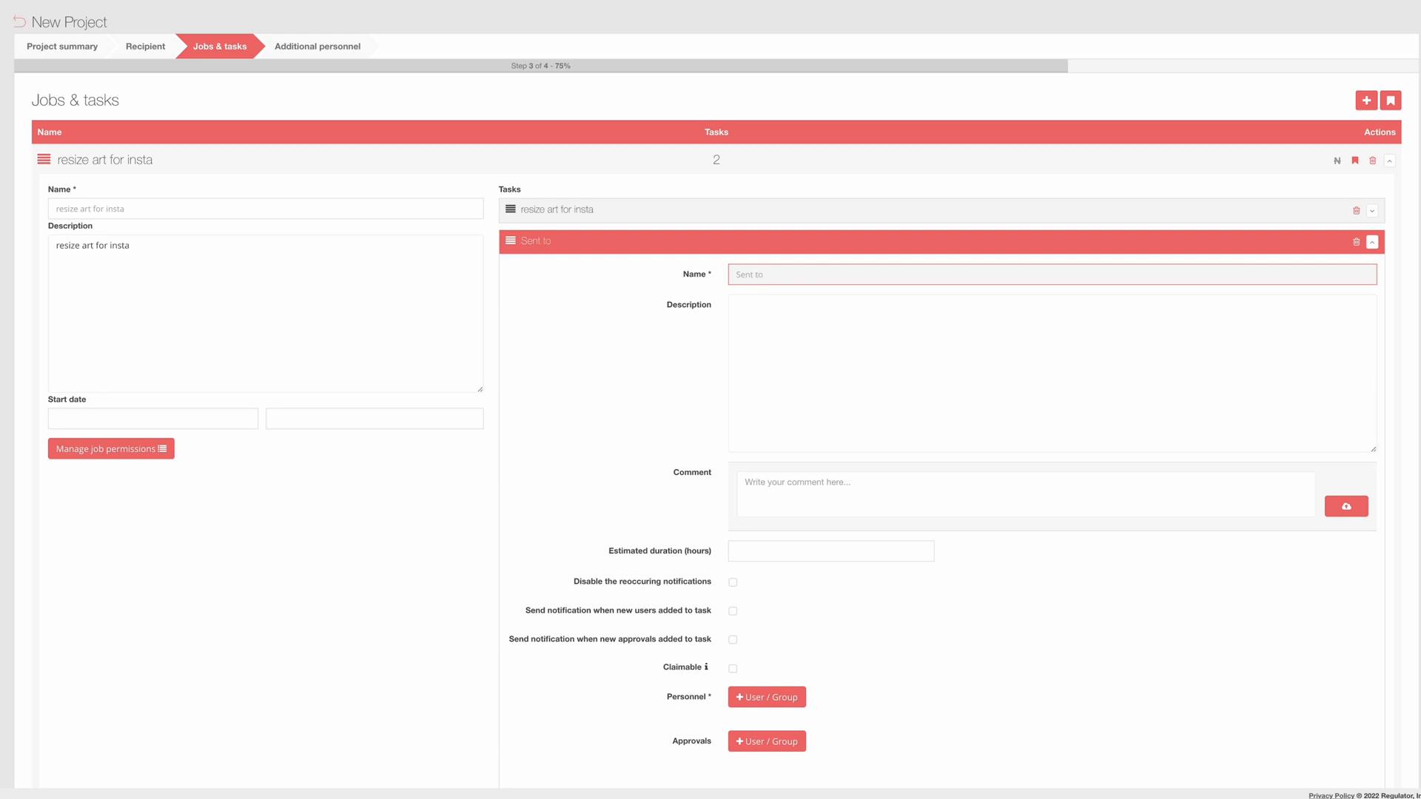
pyautogui.write(' re')
pyautogui.write('cipient')
pyautogui.click(825, 326)
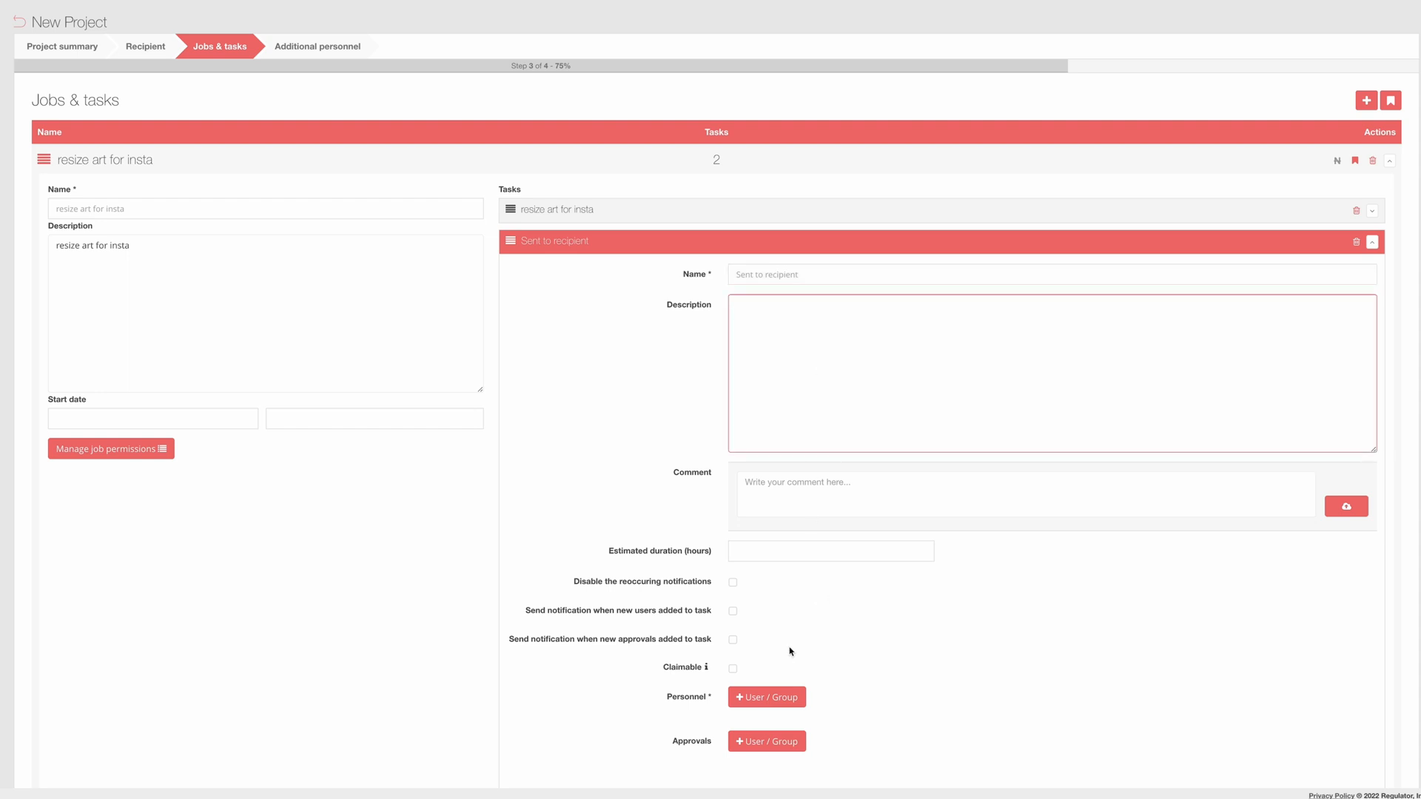
# Assign Test - Creative Agency User as personnel of the "Sent to recipient" task and collapse the task.
pyautogui.click(782, 702)
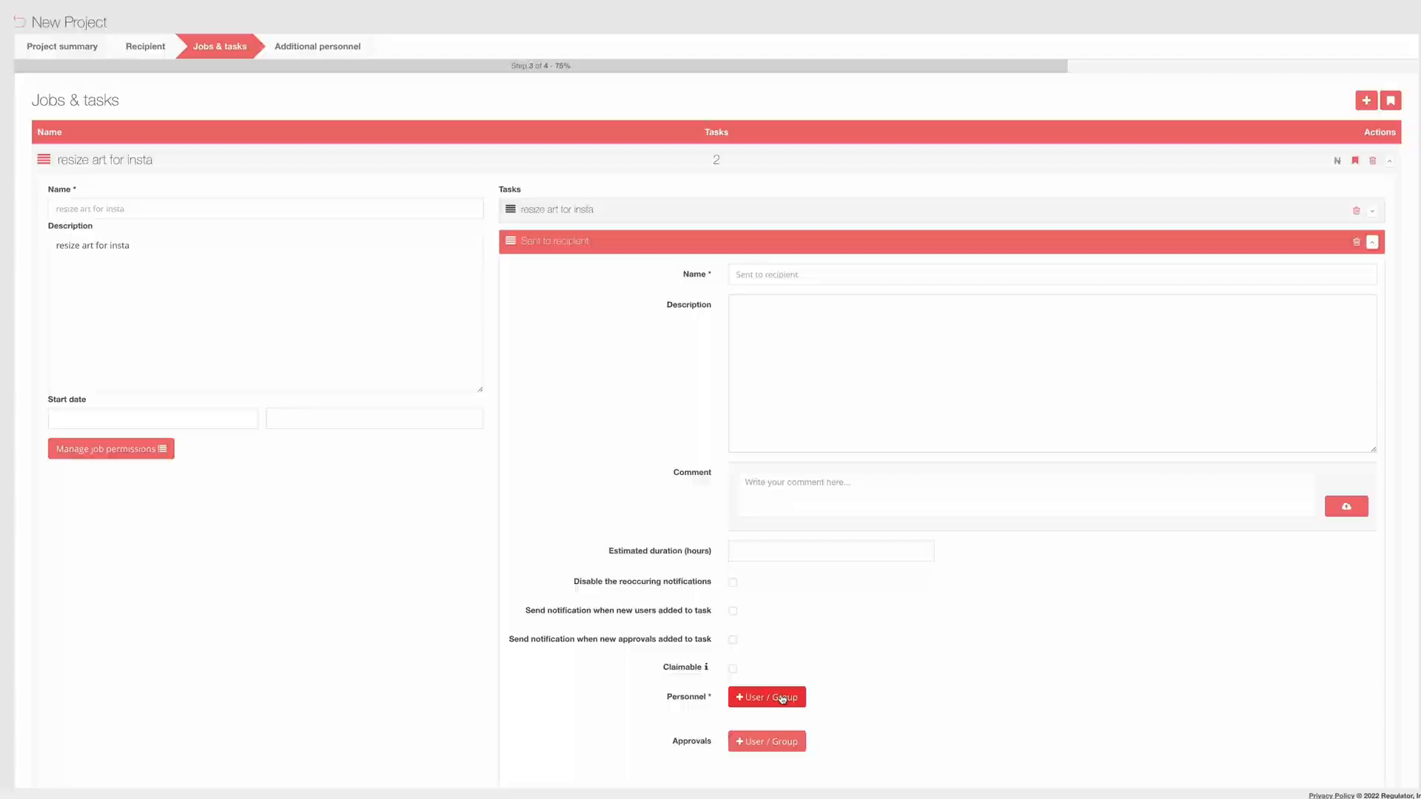
pyautogui.click(608, 162)
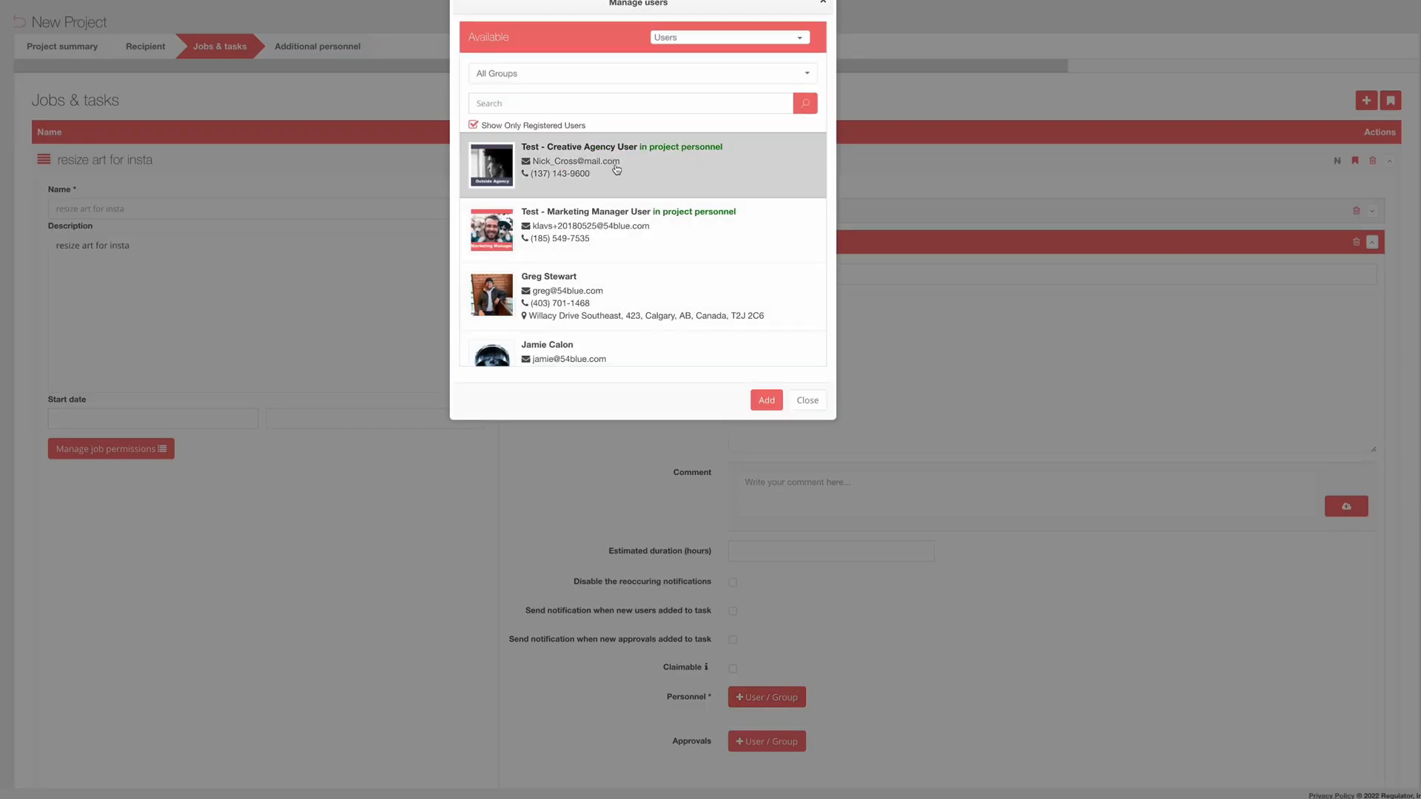
pyautogui.click(777, 409)
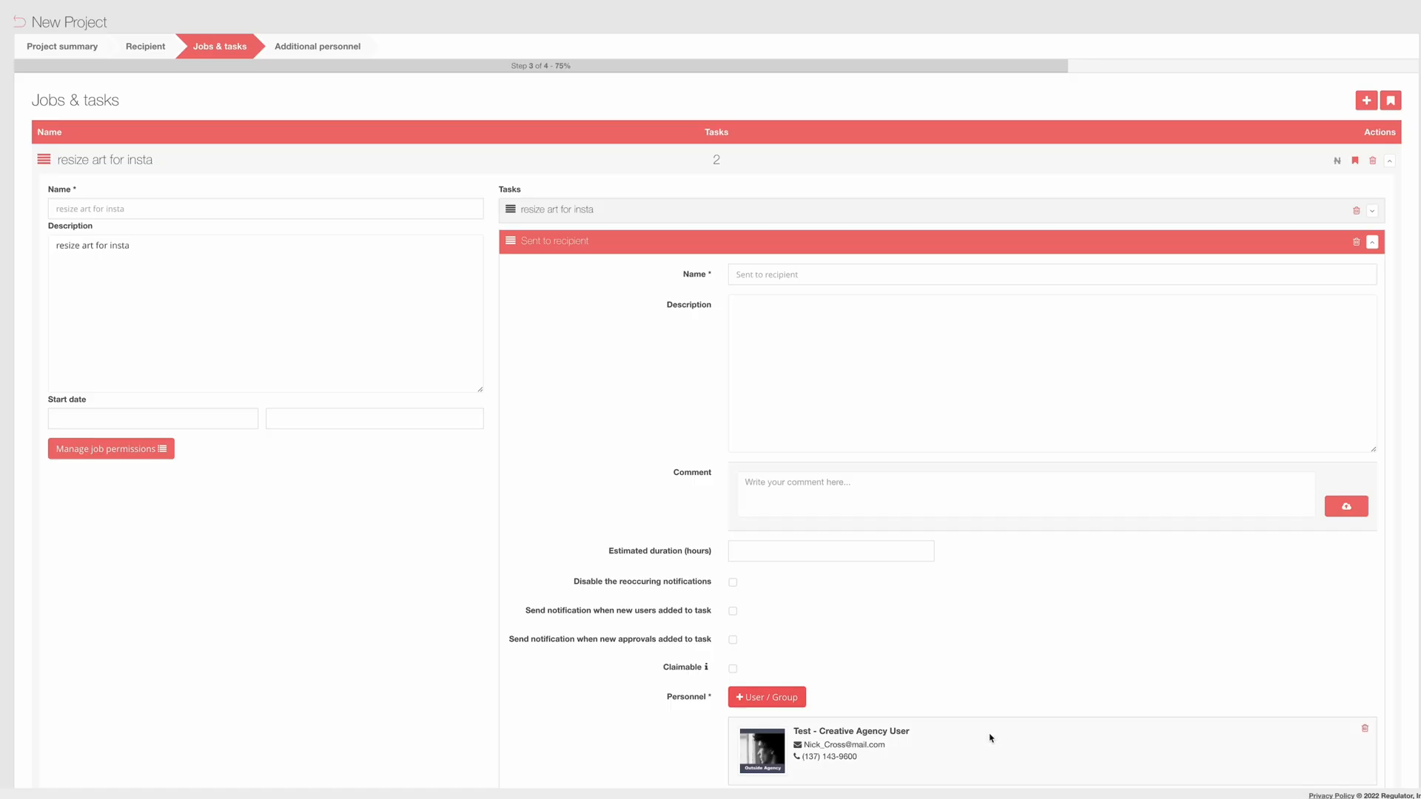
pyautogui.scroll(-2, 888, 695)
pyautogui.scroll(1, 884, 481)
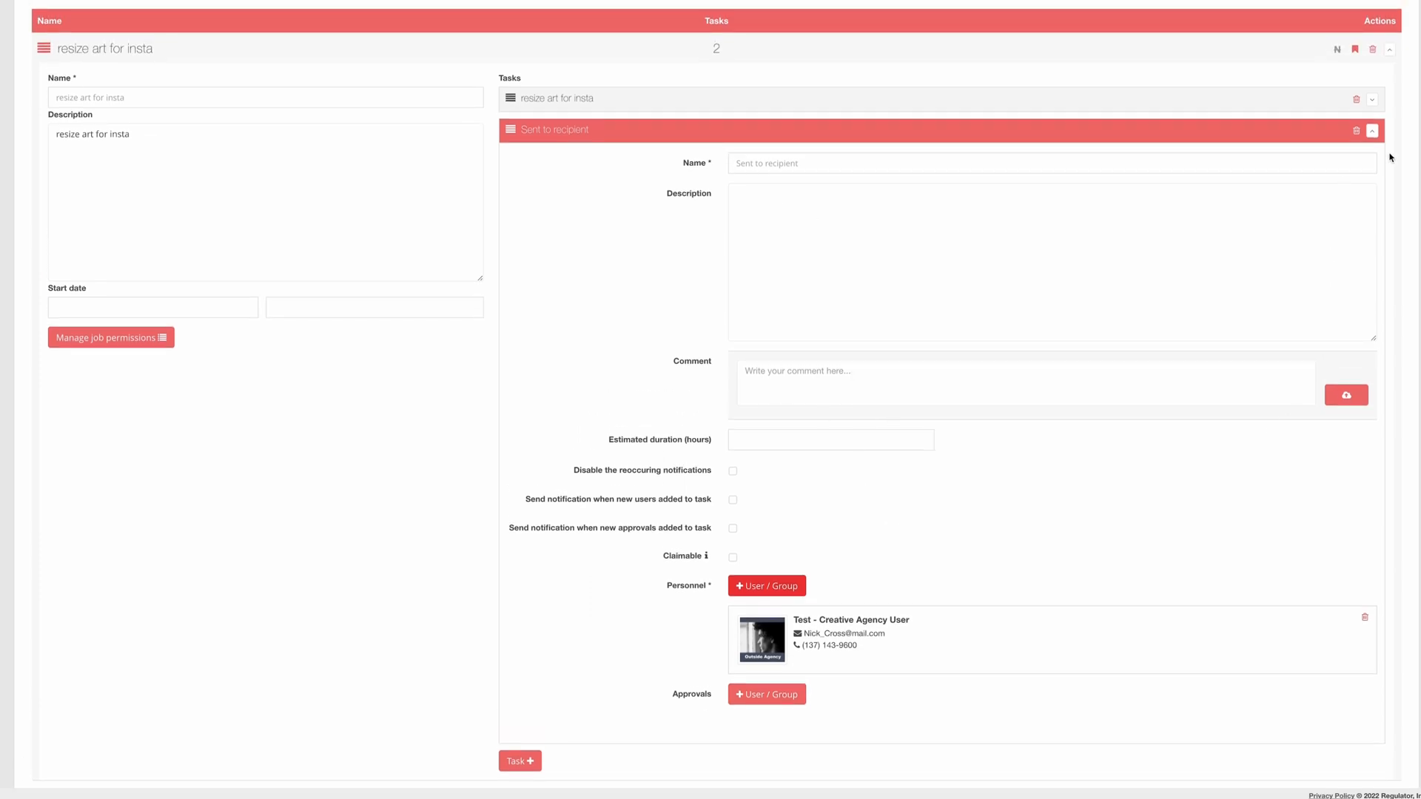
pyautogui.click(1372, 131)
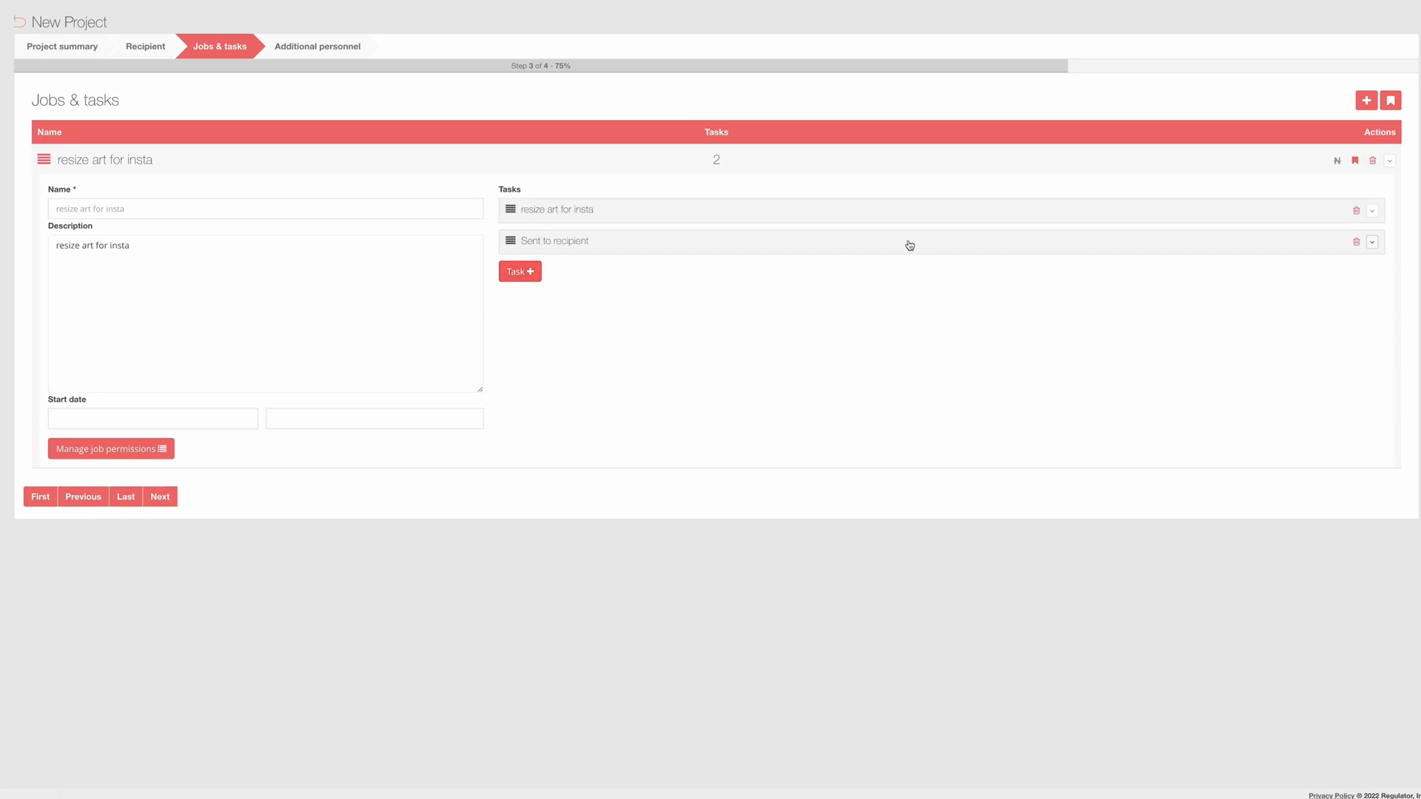
# Correct the second task's name to "Send to recipient" and collapse the task.
pyautogui.click(1372, 243)
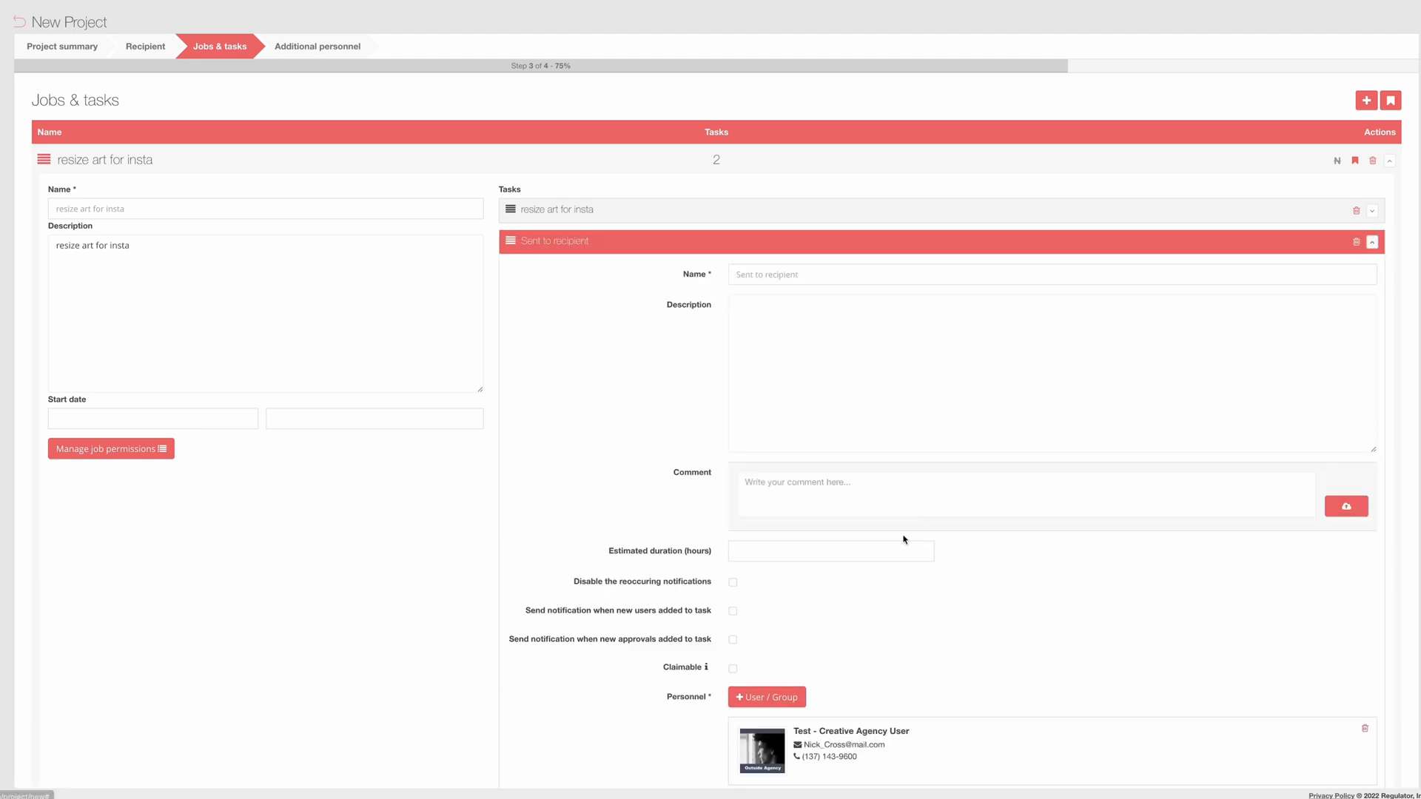
pyautogui.click(751, 275)
pyautogui.press('BackSpace')
pyautogui.write('d')
pyautogui.press('BackSpace')
pyautogui.write('nd')
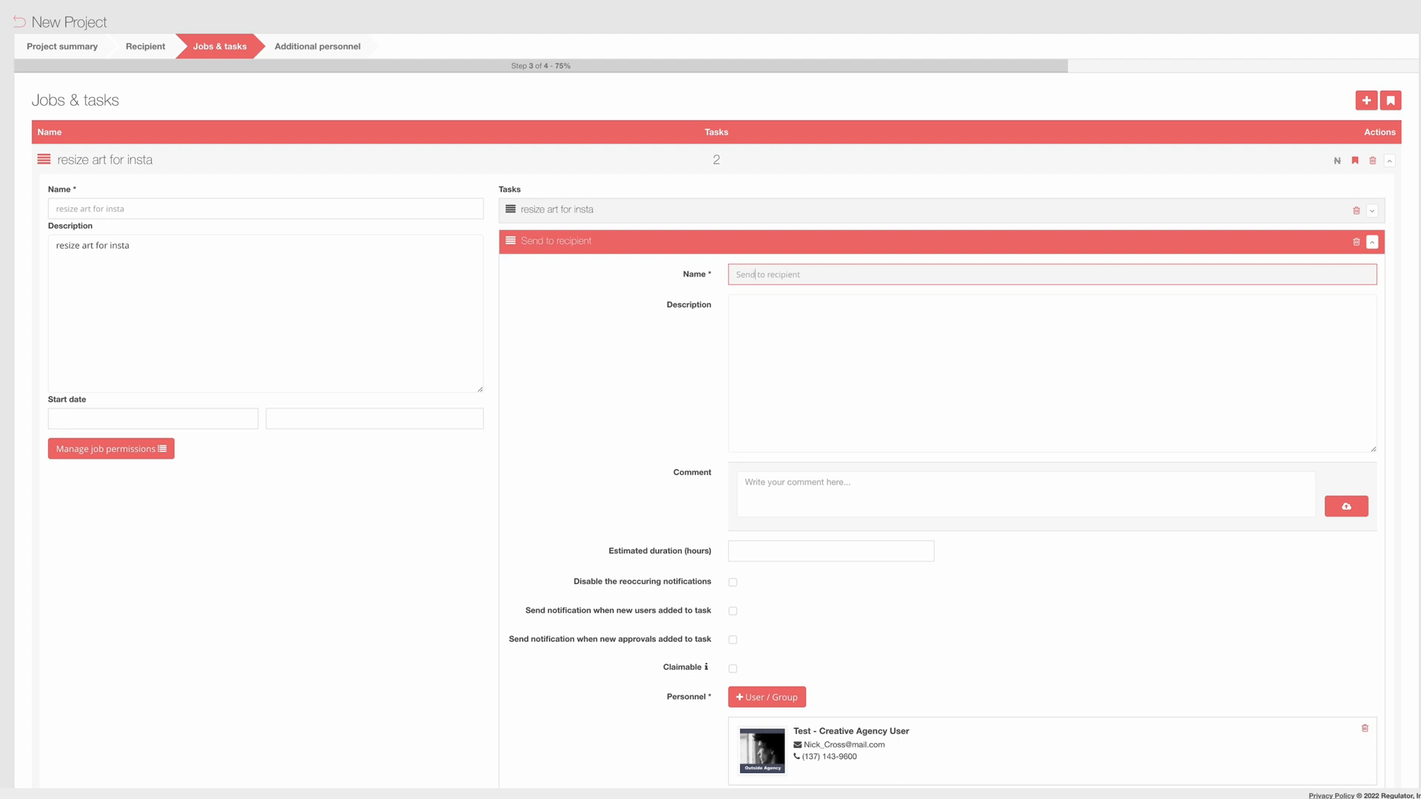
pyautogui.click(1372, 242)
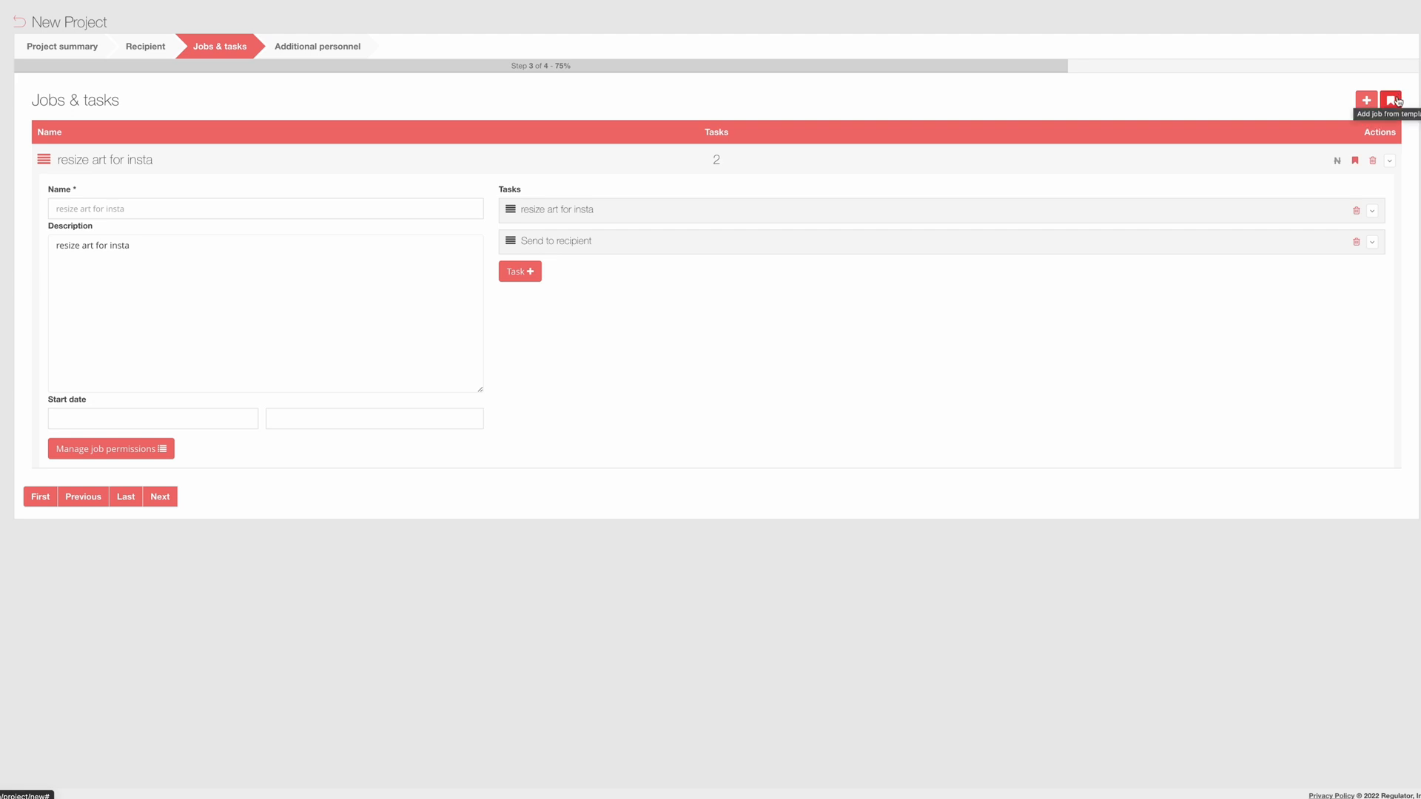
# Save the job as template "Test Template for digital" in the Digital category, with notifications to the first task personnel enabled.
pyautogui.click(1355, 162)
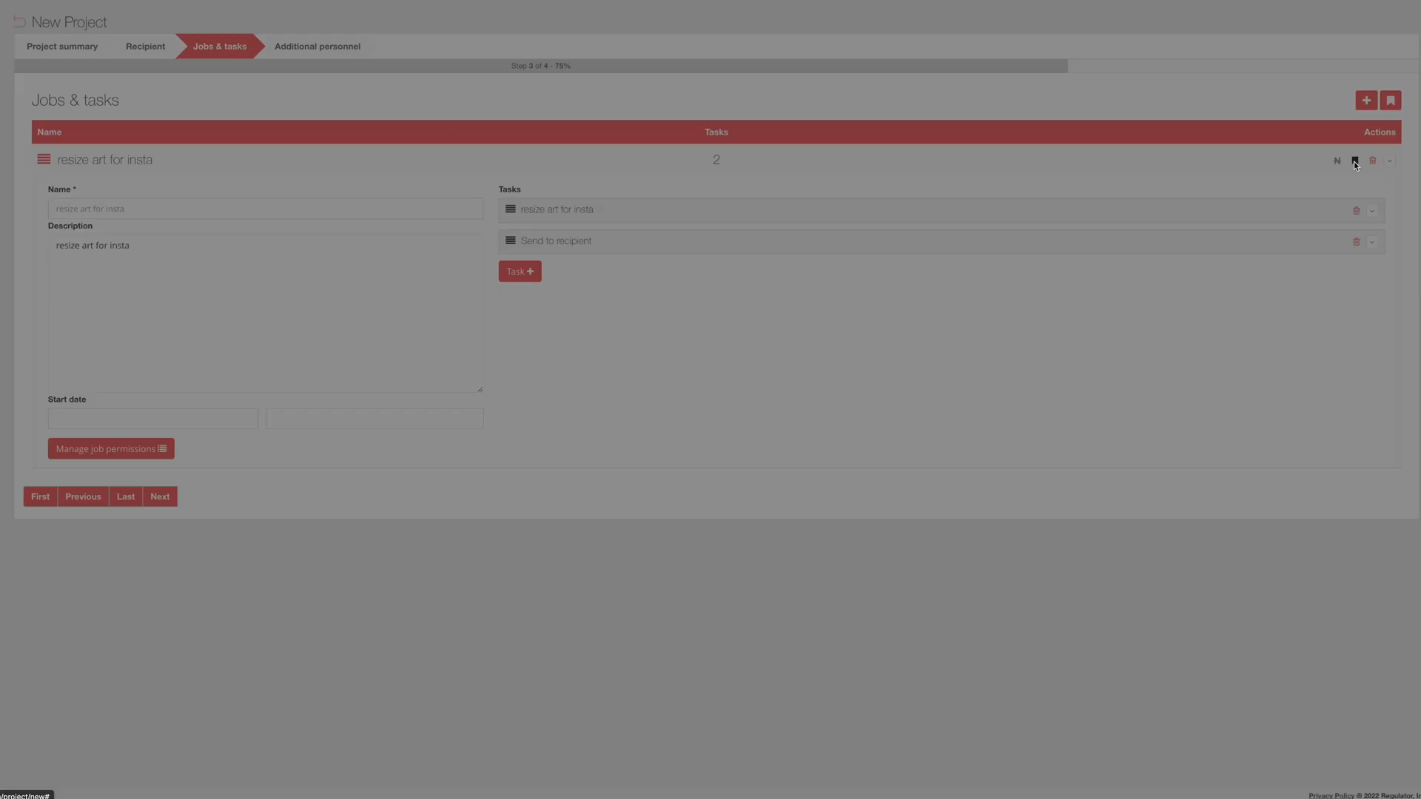
pyautogui.click(519, 47)
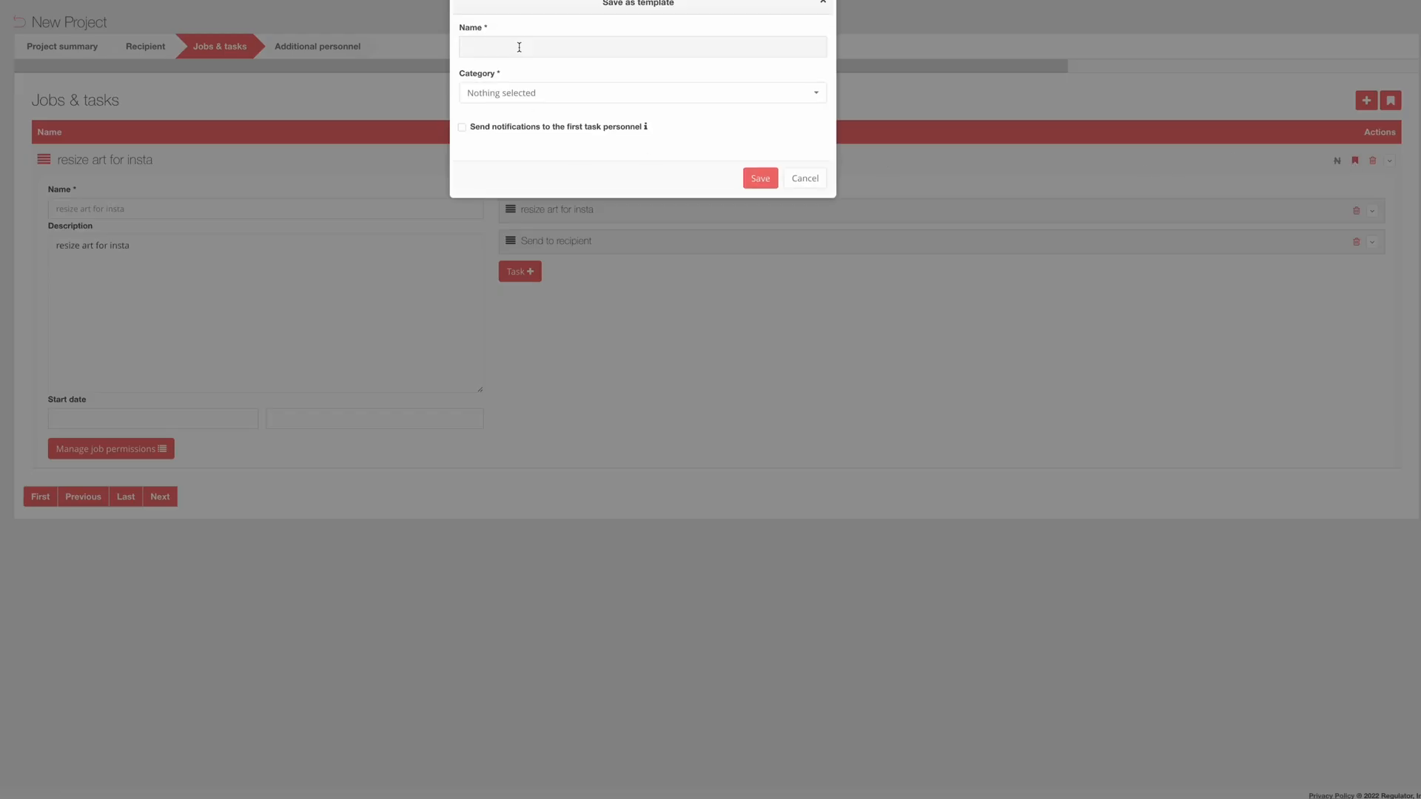
pyautogui.write('T')
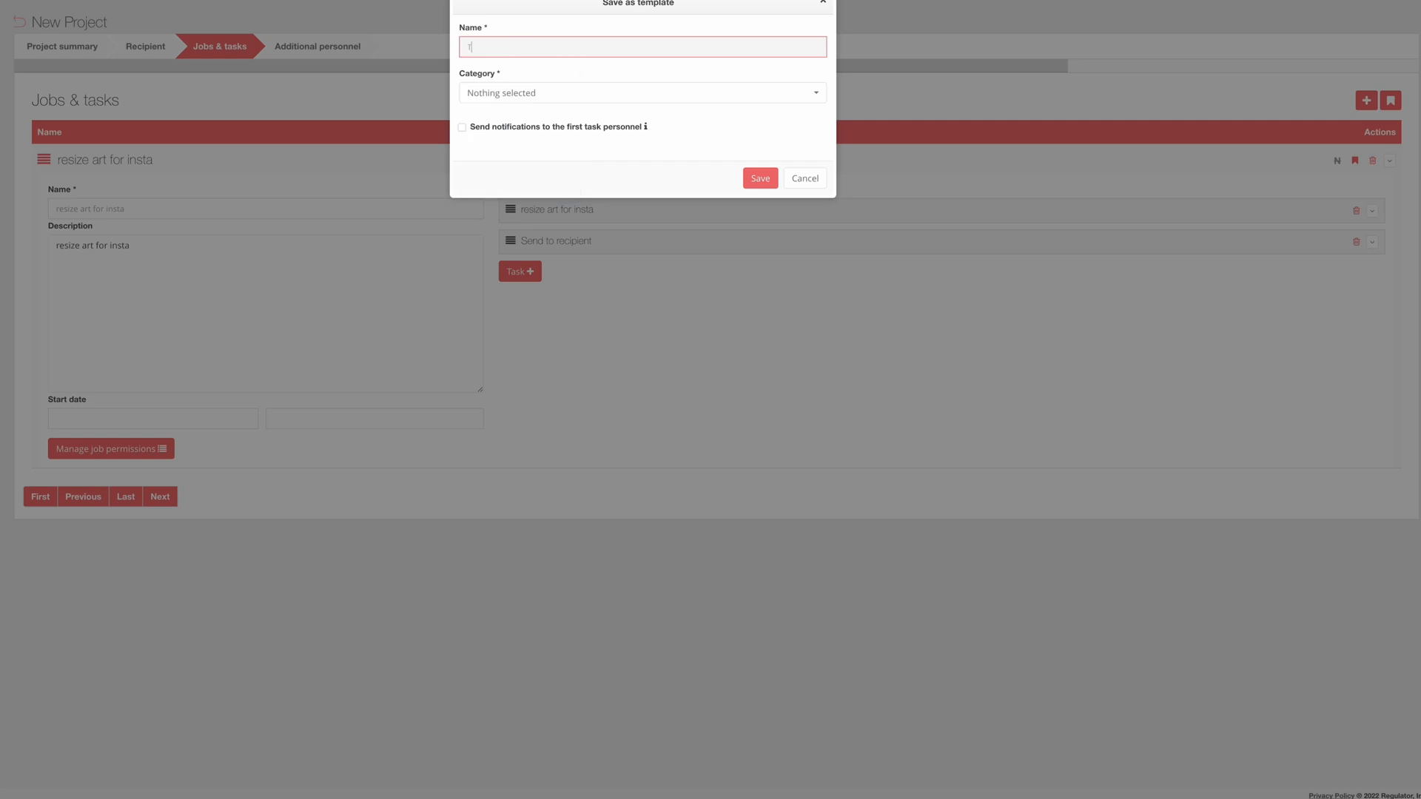
pyautogui.write('est Template for digital')
pyautogui.click(551, 97)
pyautogui.click(495, 117)
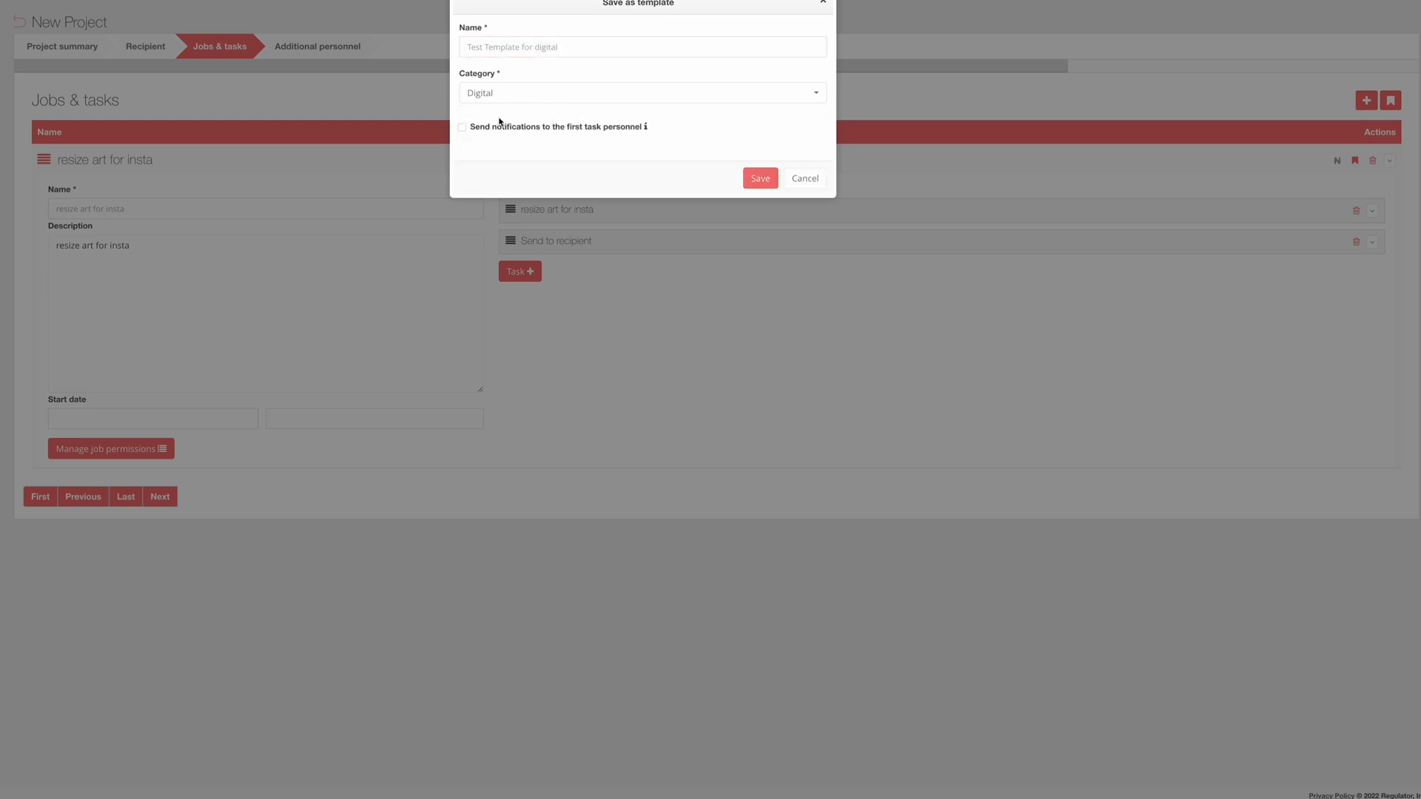
pyautogui.click(463, 131)
pyautogui.moveTo(647, 130)
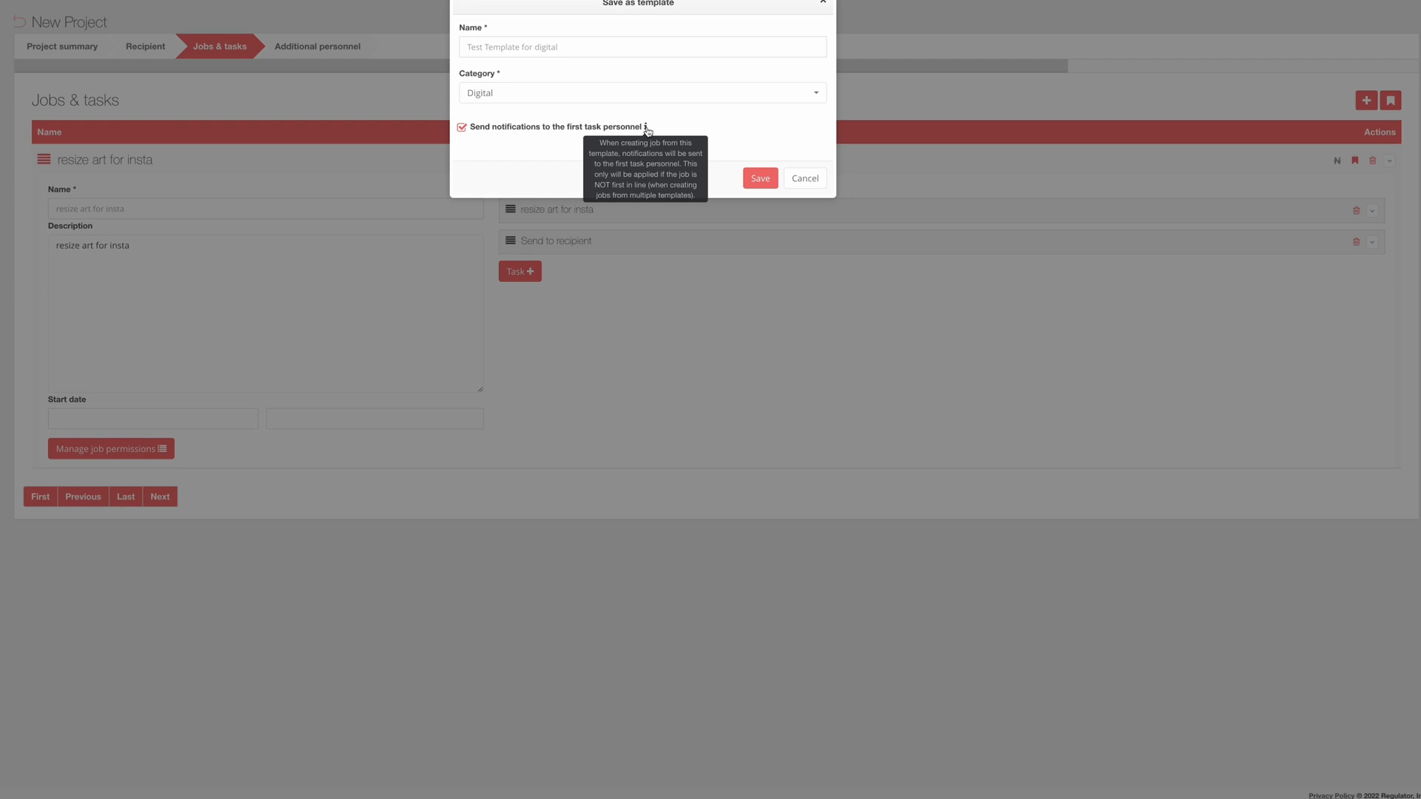
pyautogui.click(756, 178)
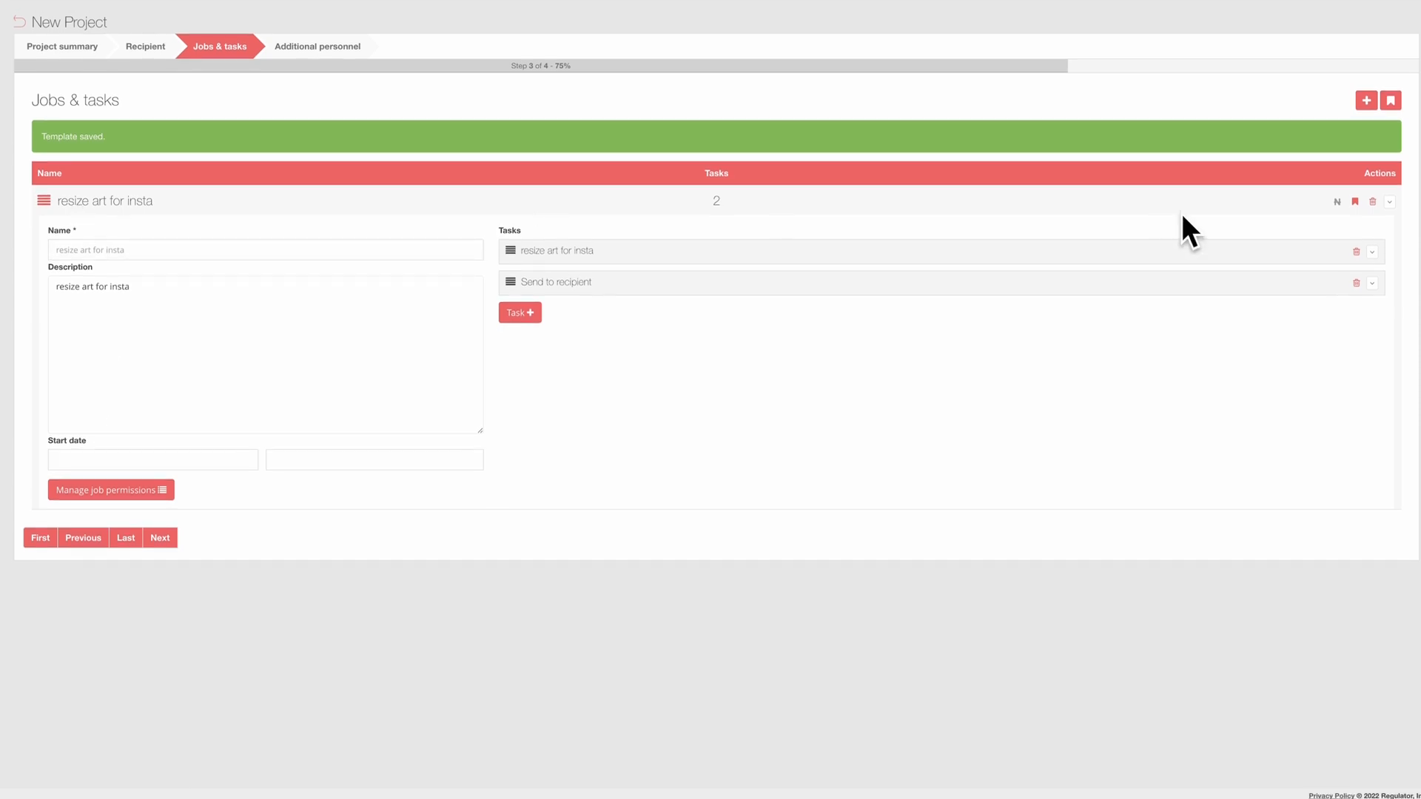
pyautogui.click(1390, 204)
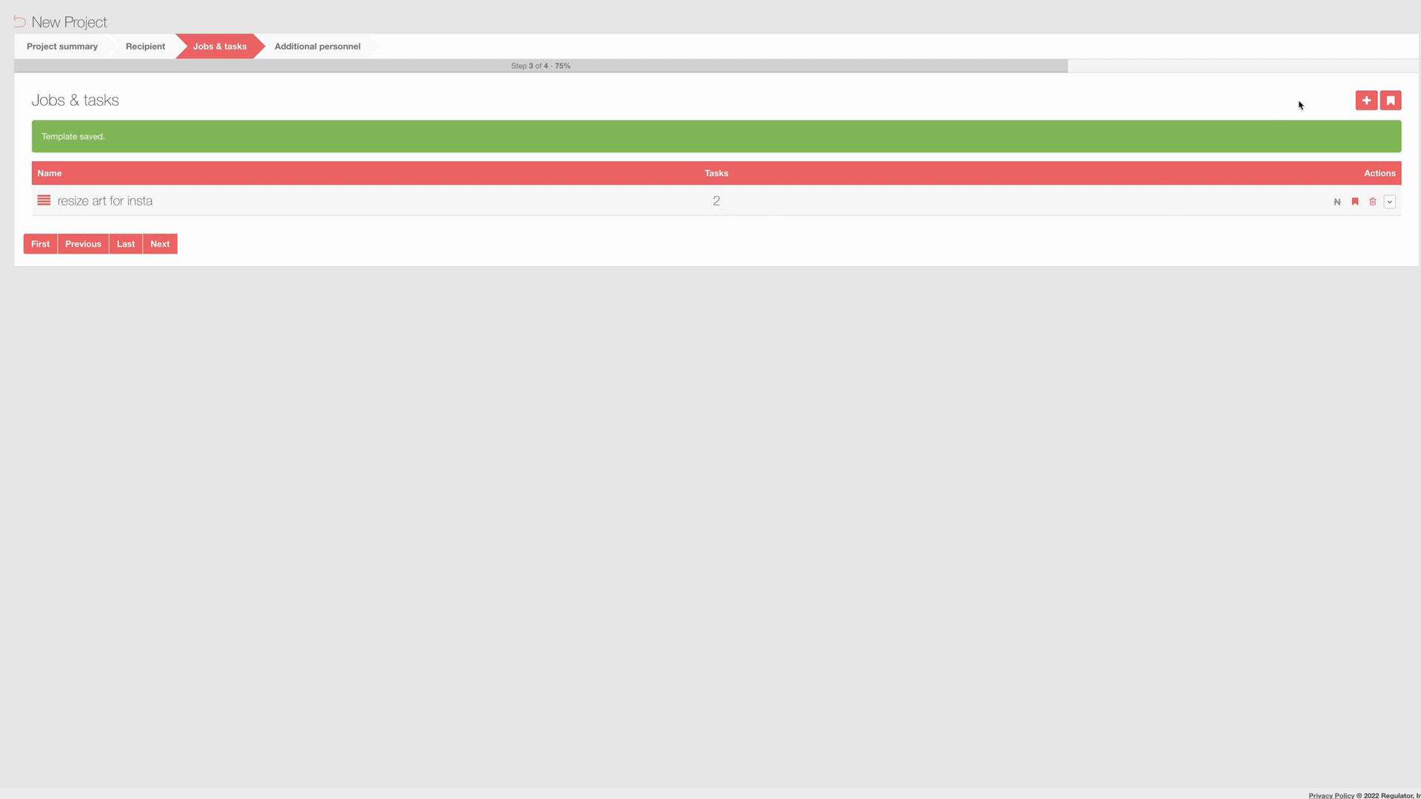
pyautogui.click(1367, 100)
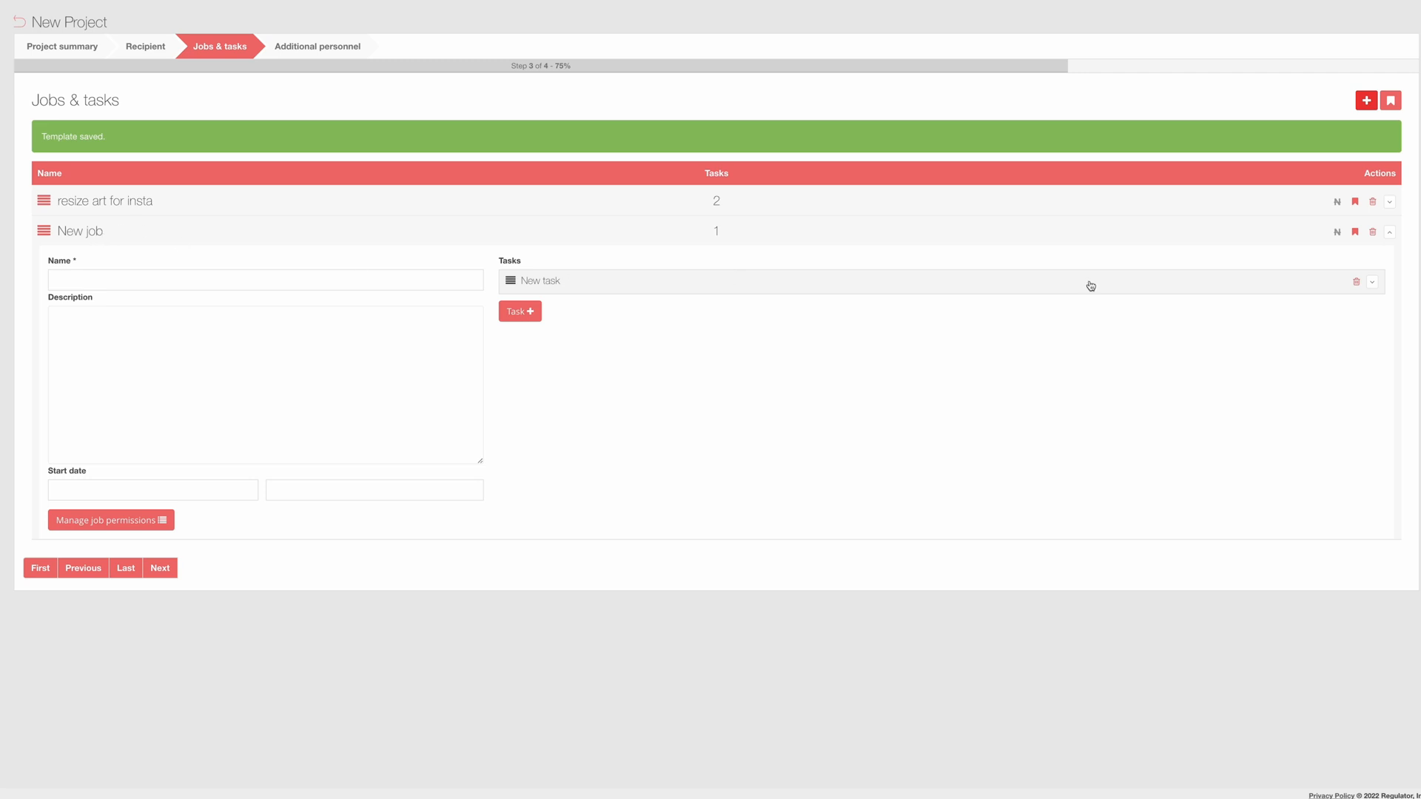
pyautogui.click(1372, 232)
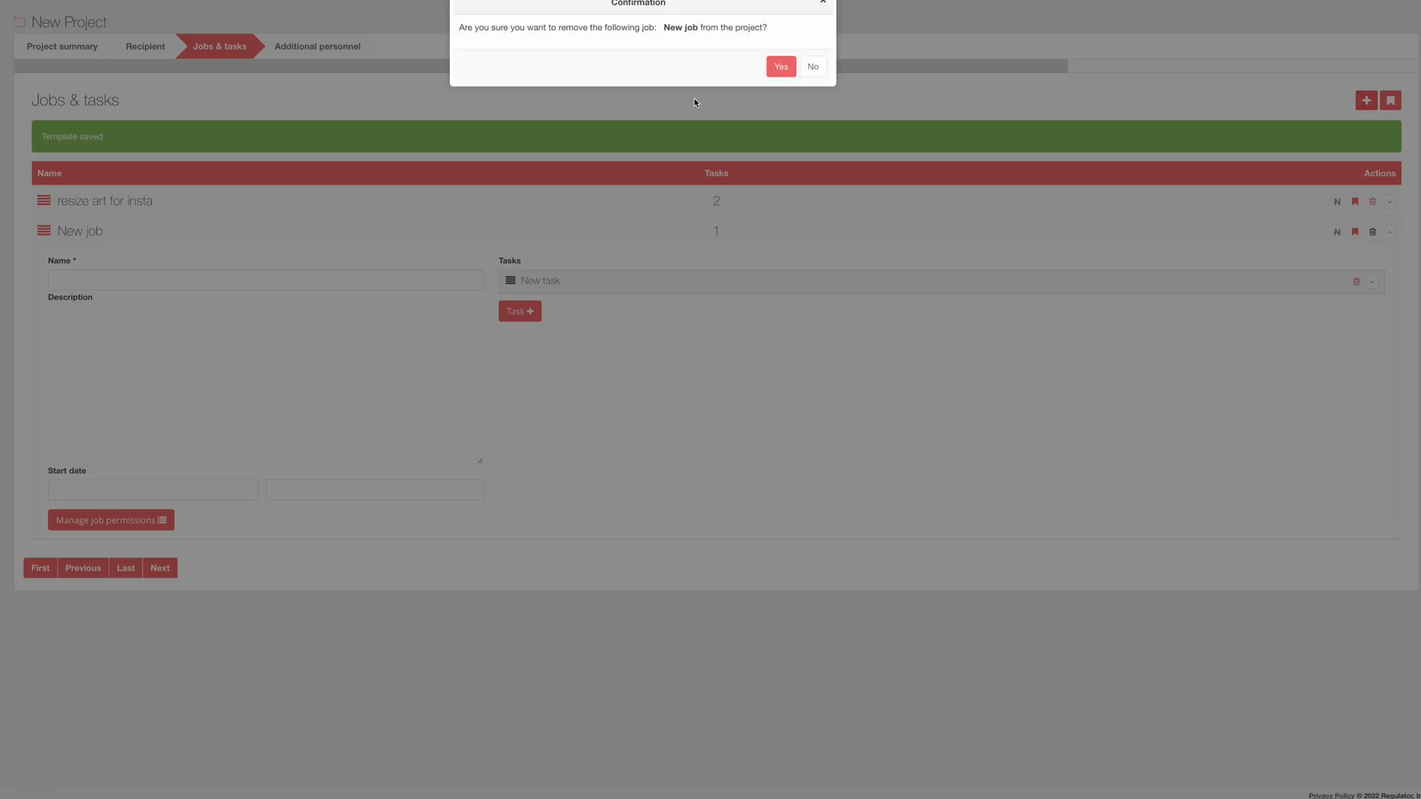
pyautogui.click(782, 65)
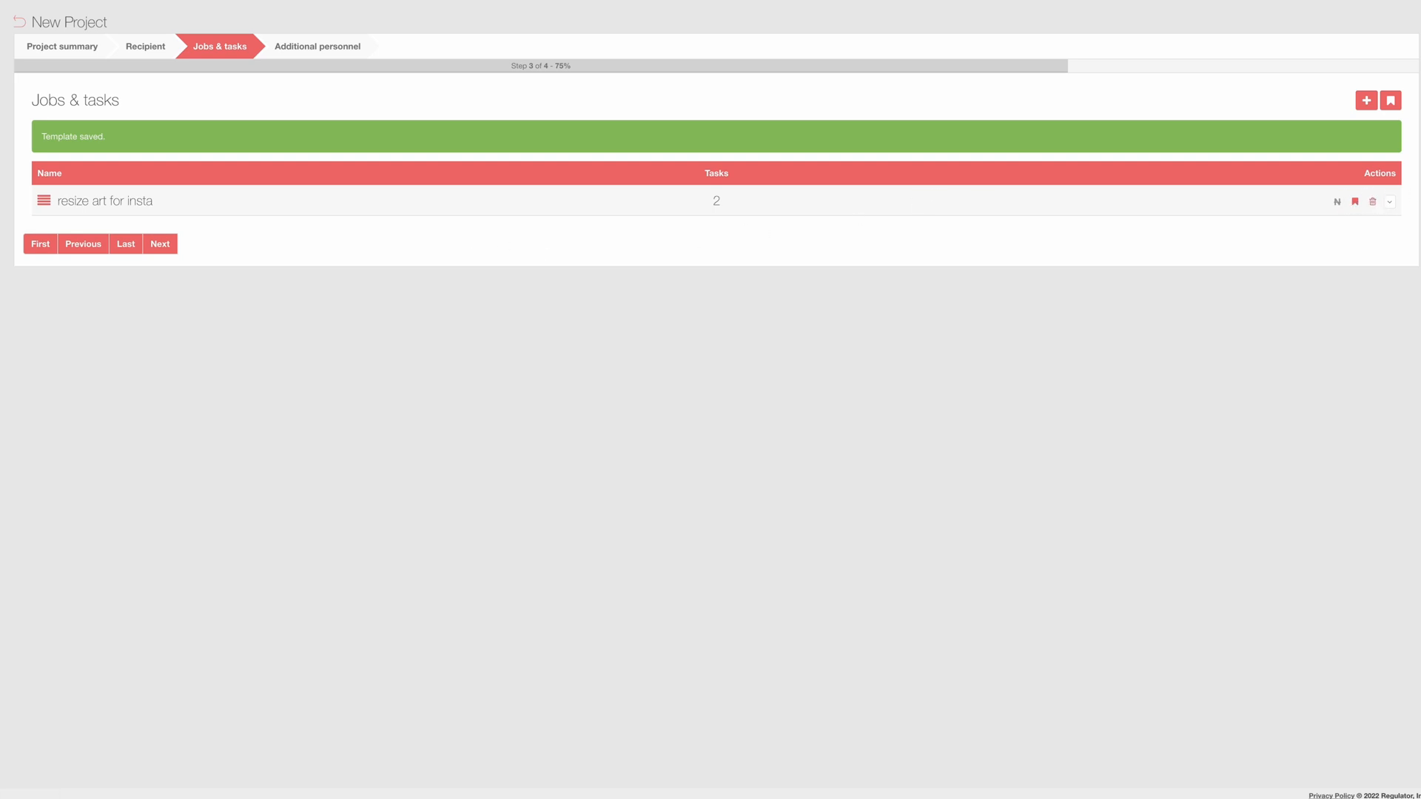
# Add a job from the Digital category's "Test Template for digital" template, including task personnel, task approvals and job permissions.
pyautogui.click(1392, 103)
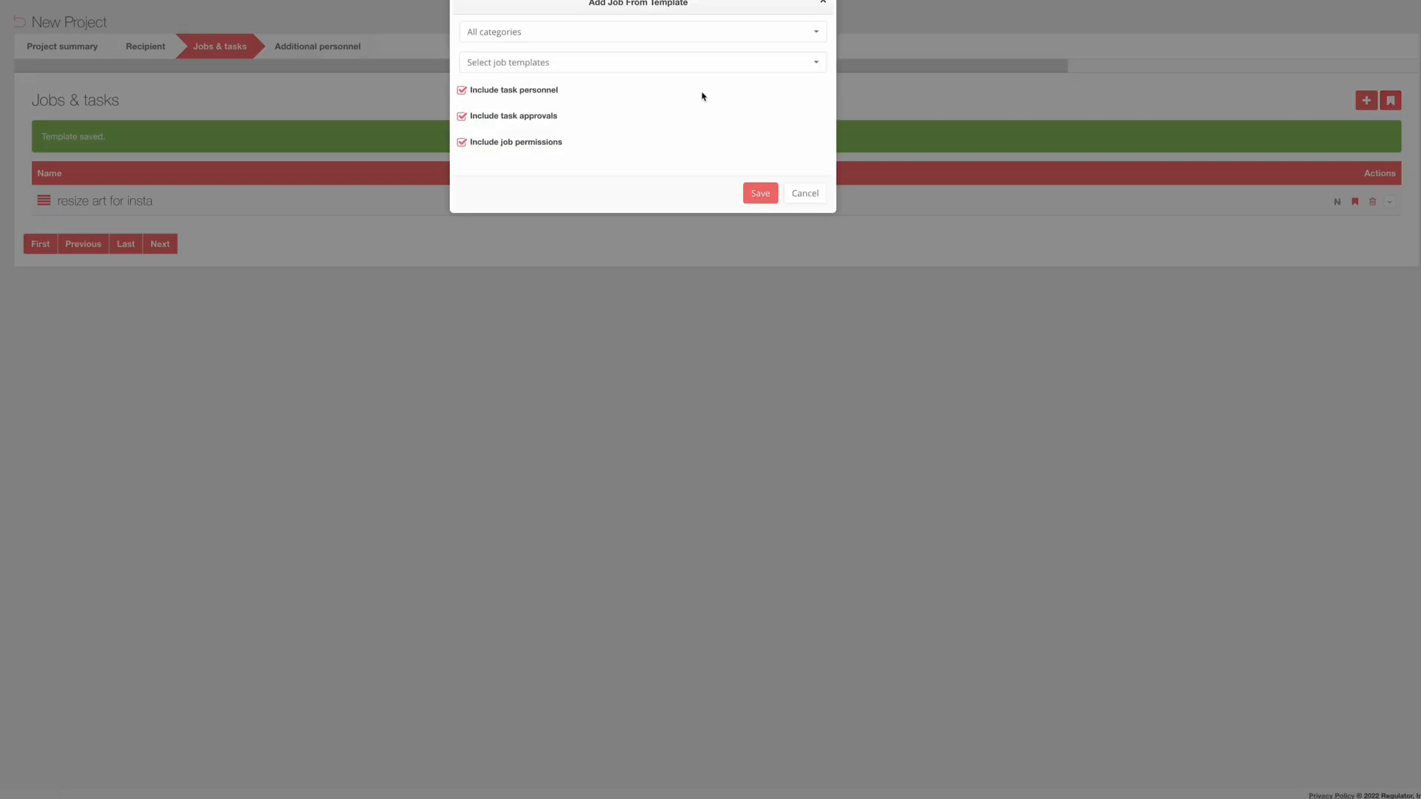
pyautogui.click(483, 34)
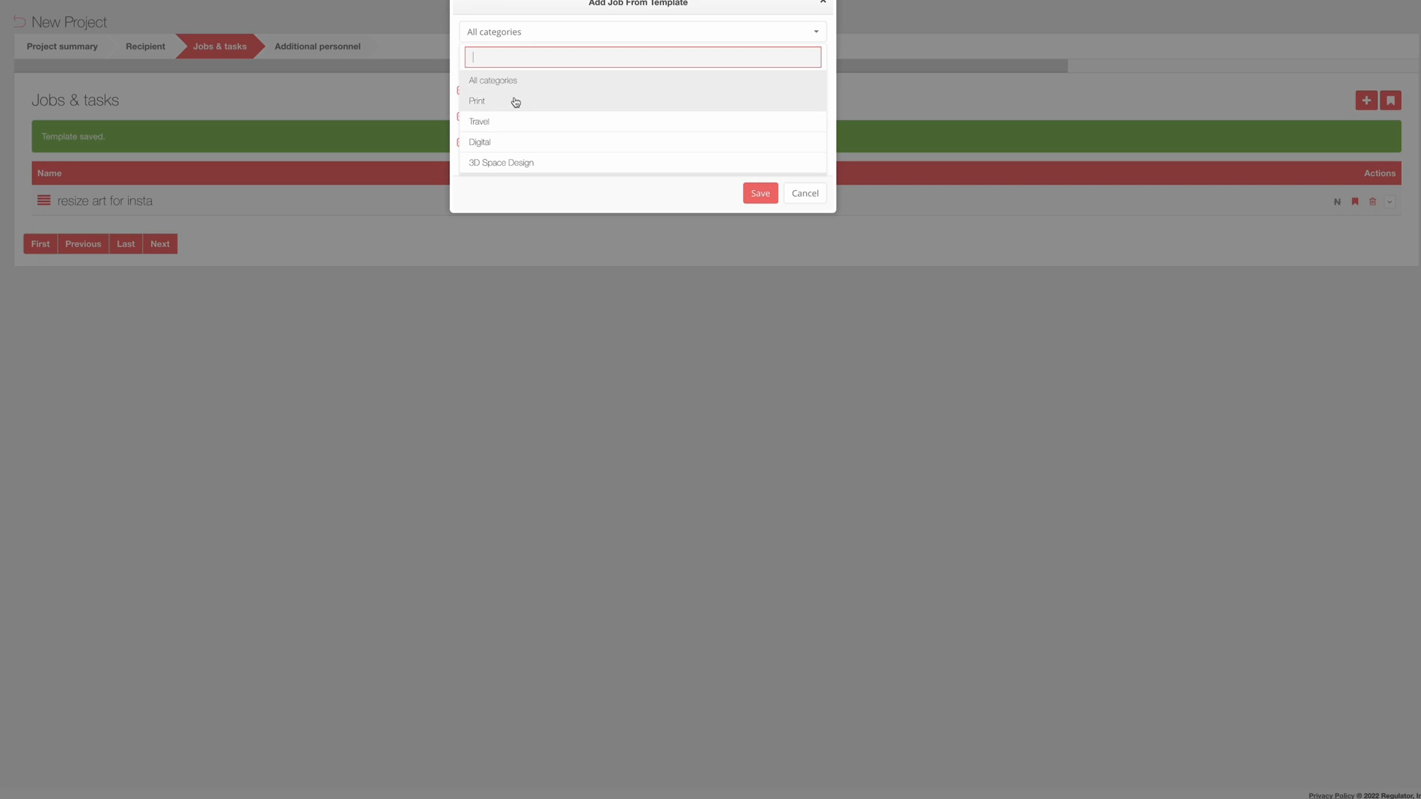
pyautogui.click(519, 142)
pyautogui.click(554, 61)
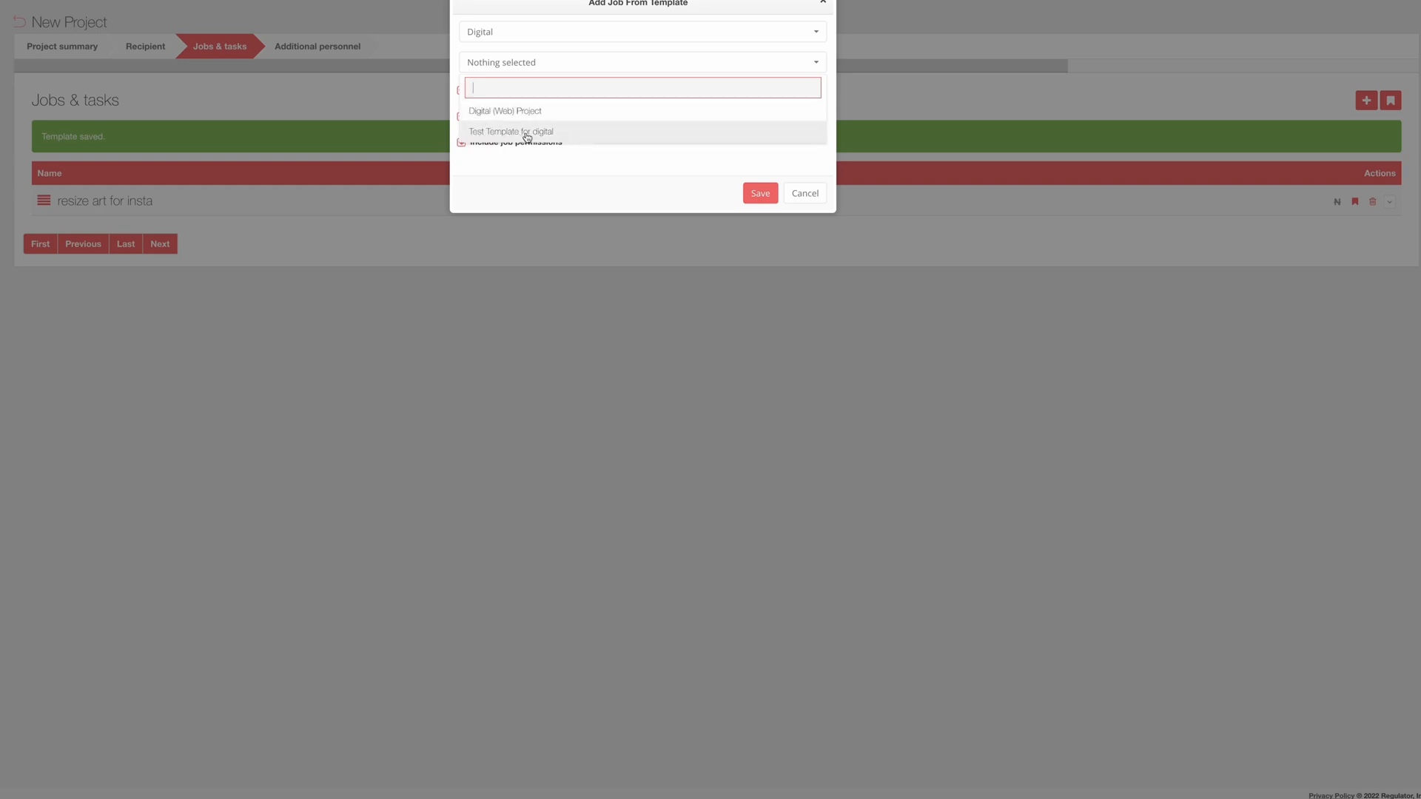
pyautogui.click(594, 135)
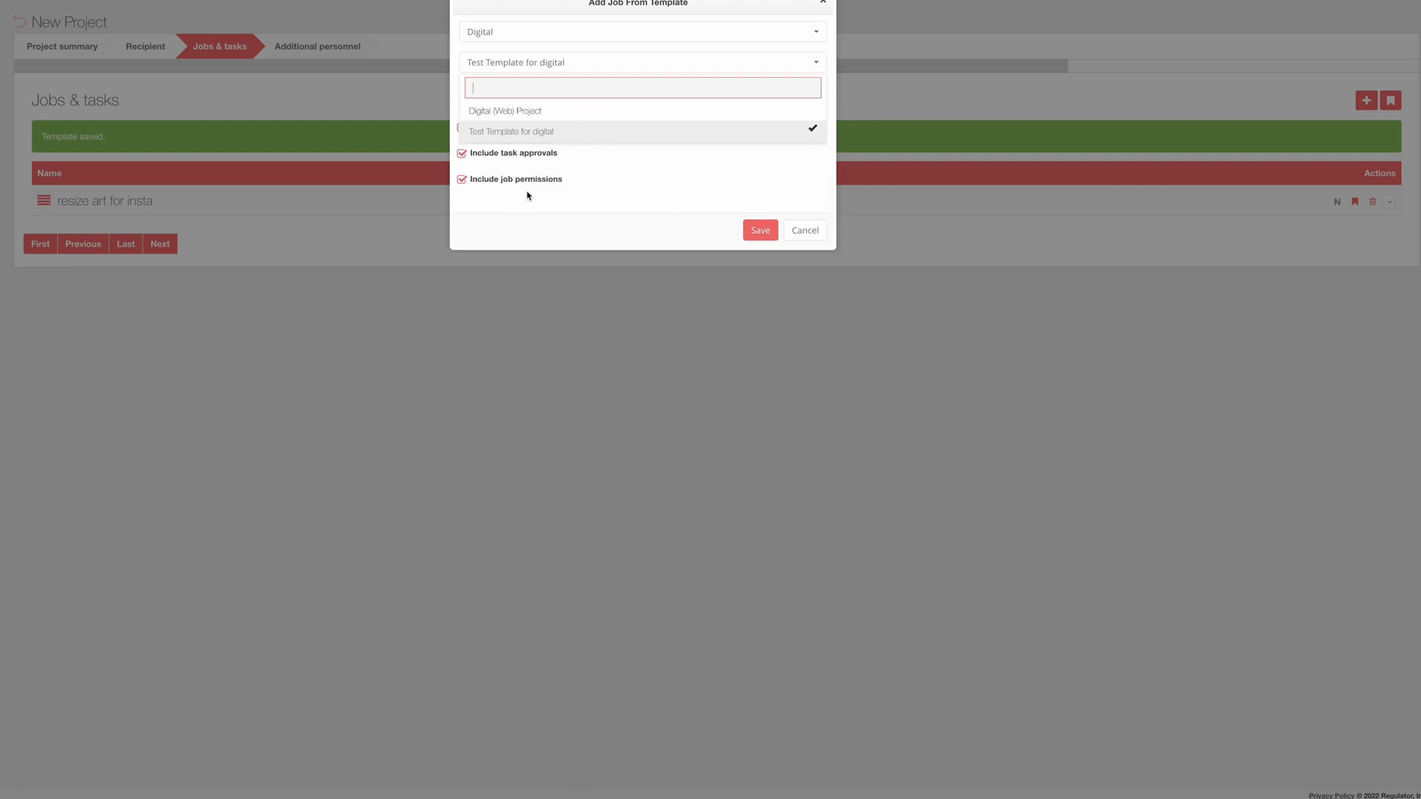
pyautogui.click(626, 191)
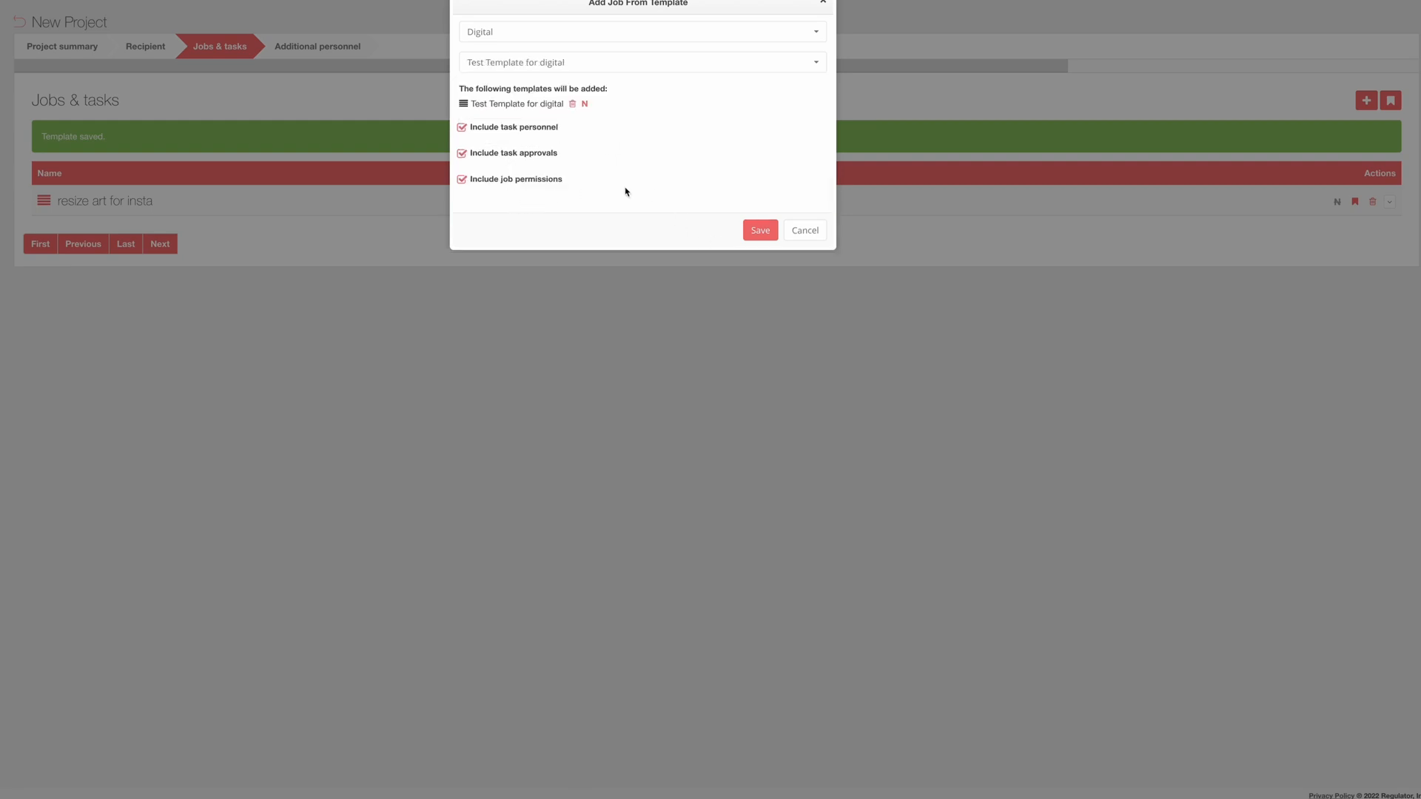
pyautogui.click(761, 233)
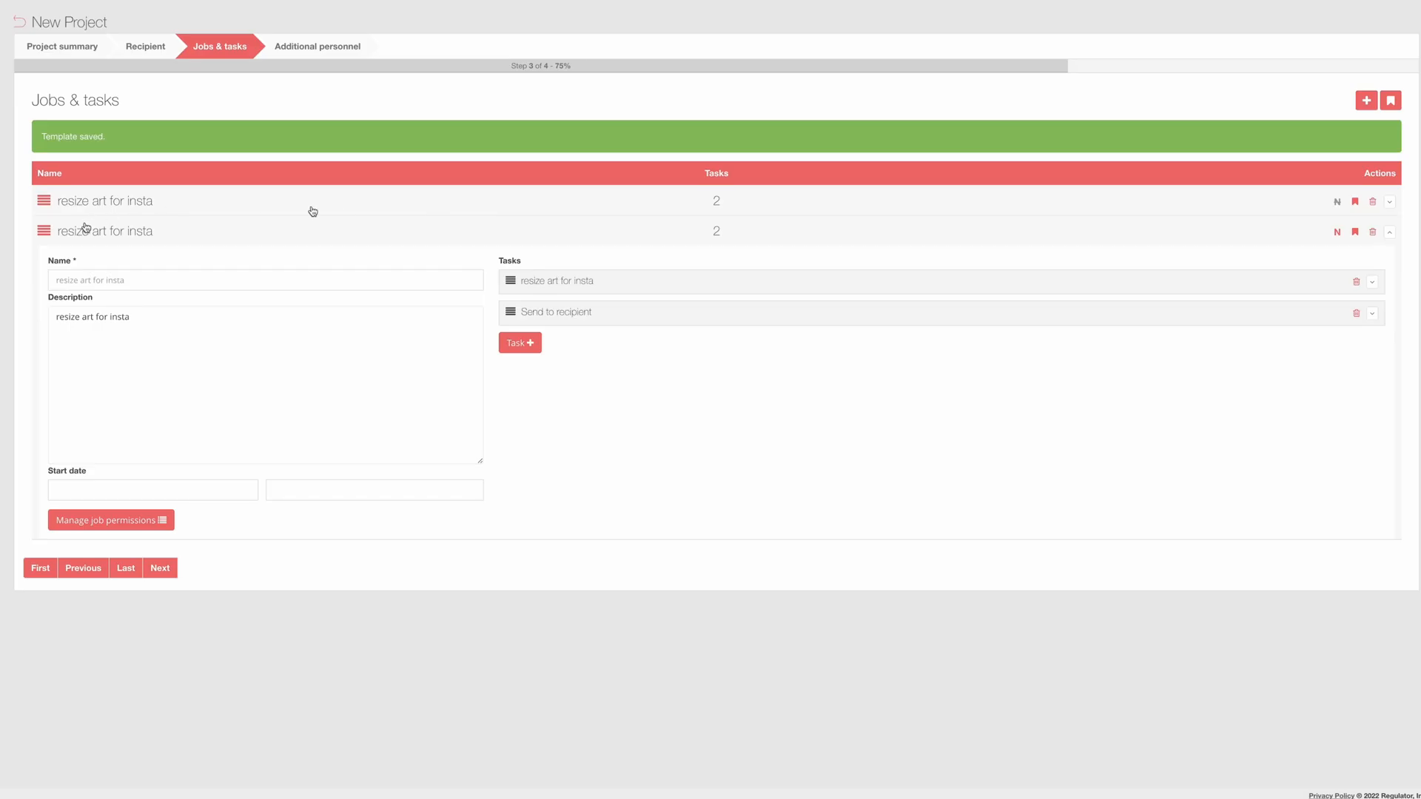
# Compare the first task's comment, notification settings, personnel and approvals in the original and template-based "resize art for insta" jobs.
pyautogui.click(1389, 202)
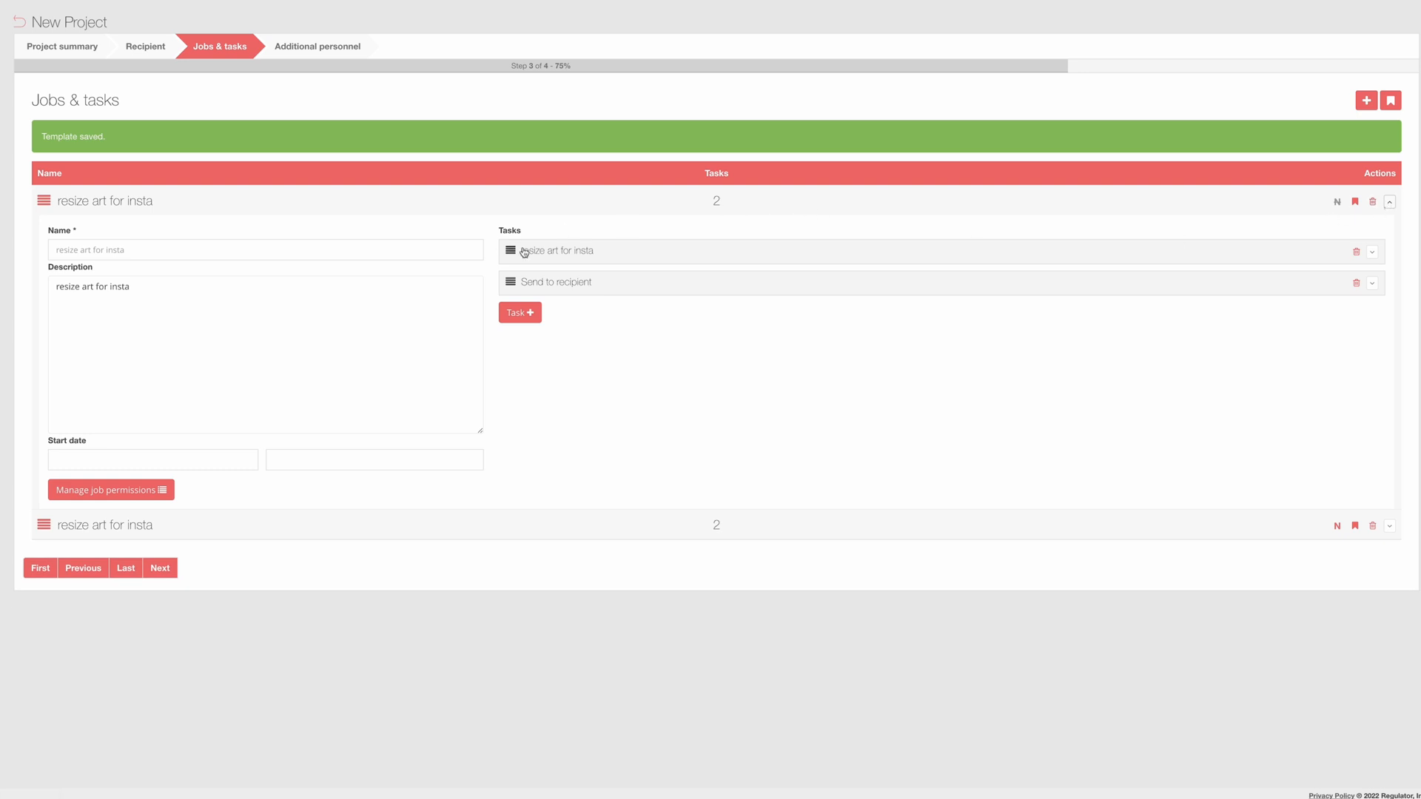
pyautogui.click(818, 255)
pyautogui.scroll(-3, 818, 255)
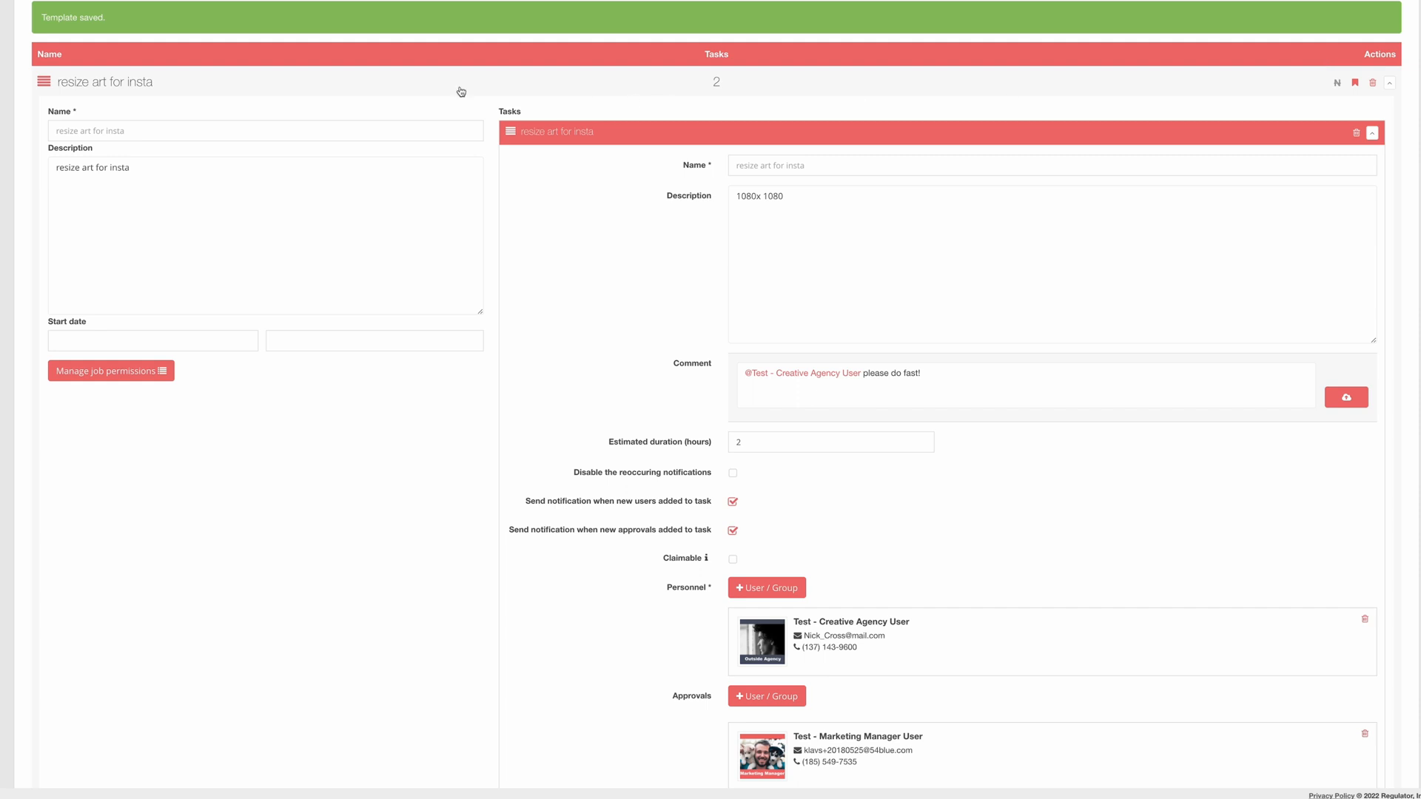
pyautogui.click(130, 81)
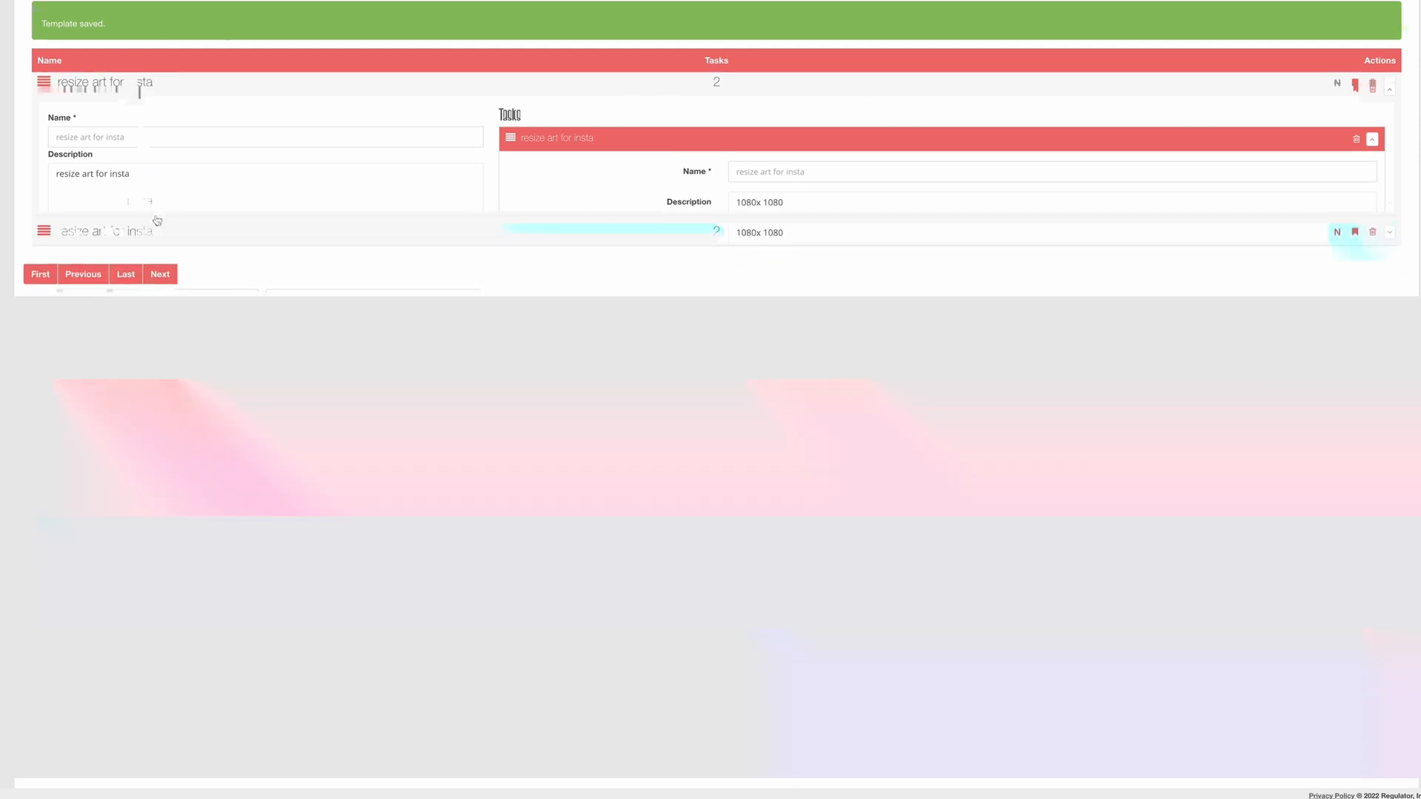
pyautogui.click(161, 233)
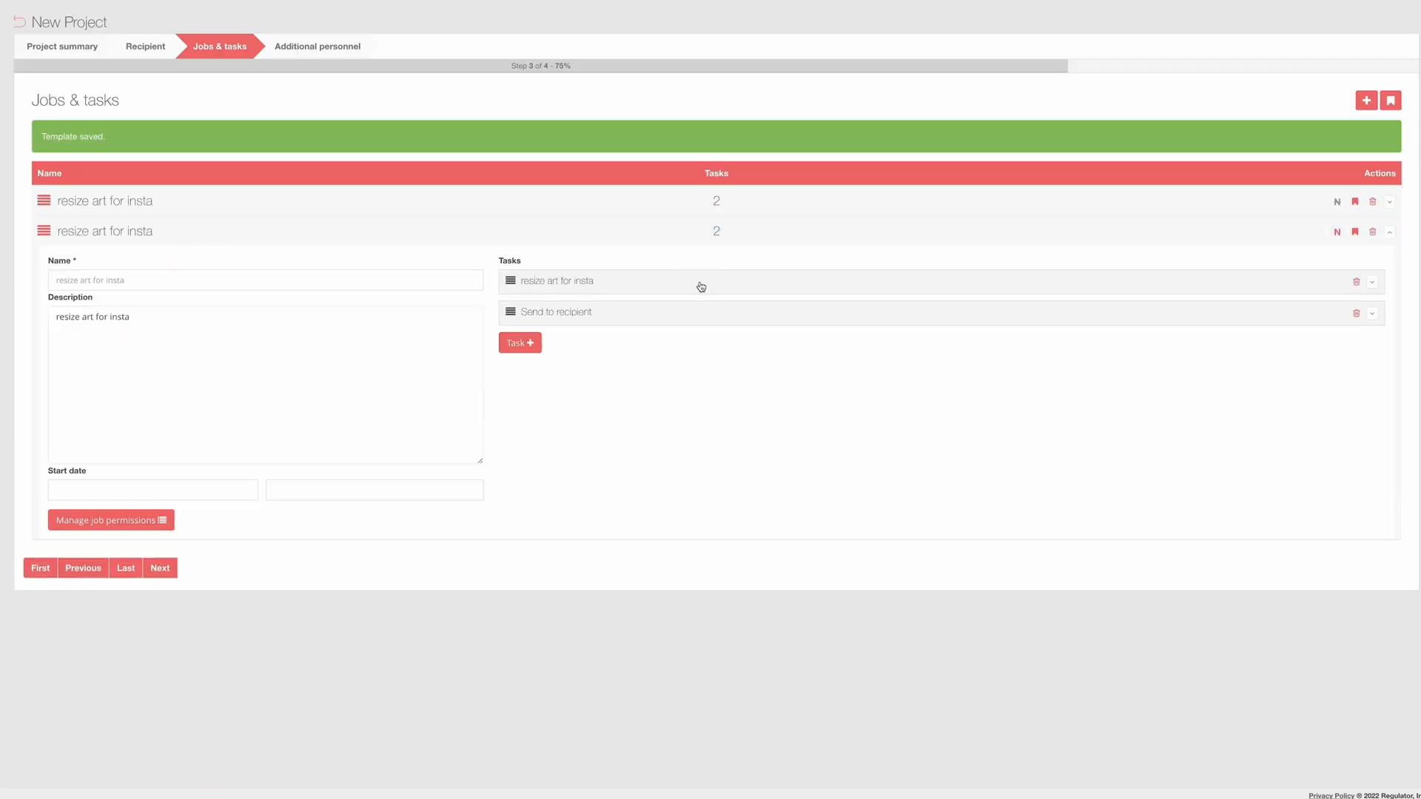
pyautogui.click(701, 287)
pyautogui.scroll(-4, 777, 432)
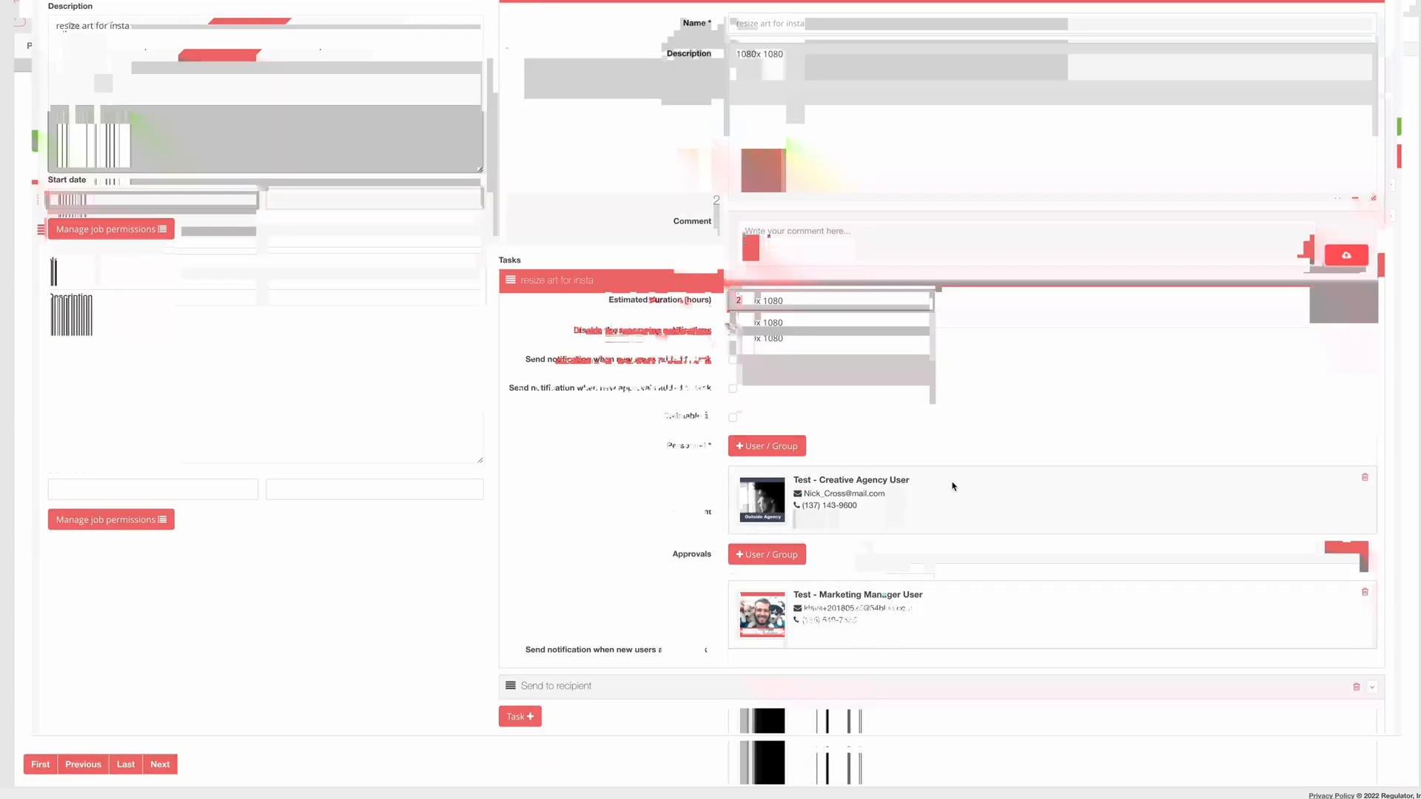
pyautogui.scroll(4, 792, 310)
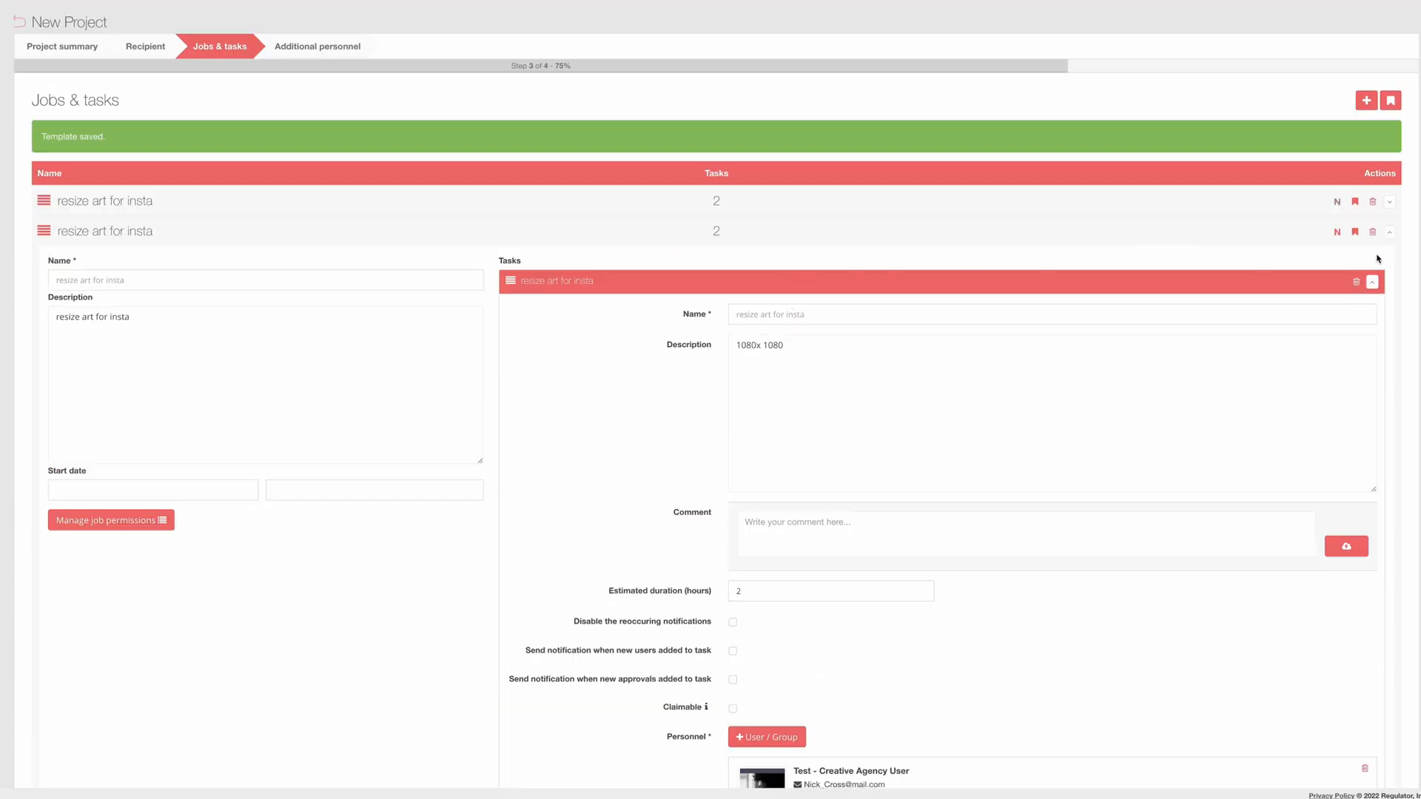
# Replace the template-based "resize art for insta" job with one from the "Digital (Web) Project" template, including task personnel, task approvals and job permissions.
pyautogui.click(1372, 232)
pyautogui.click(781, 67)
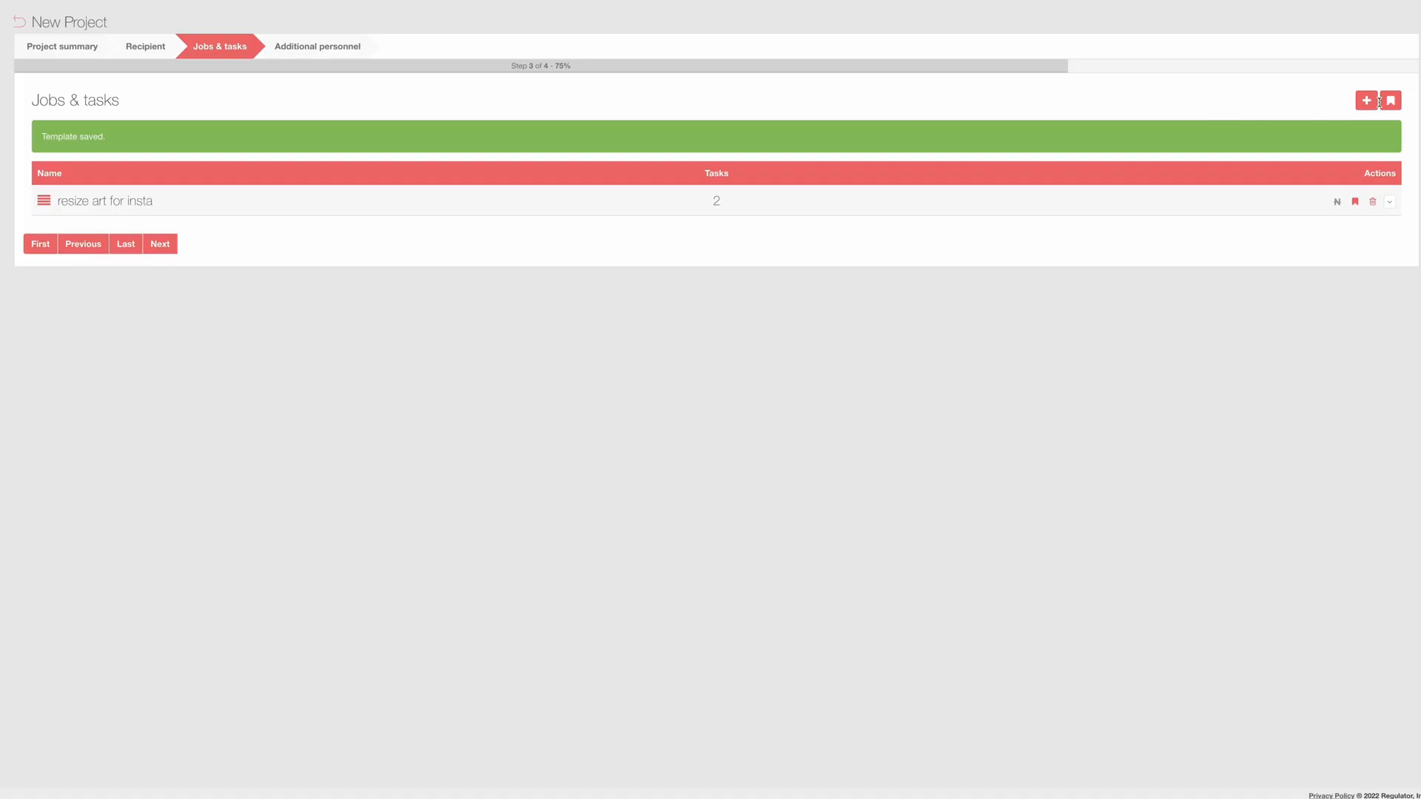
pyautogui.click(1389, 102)
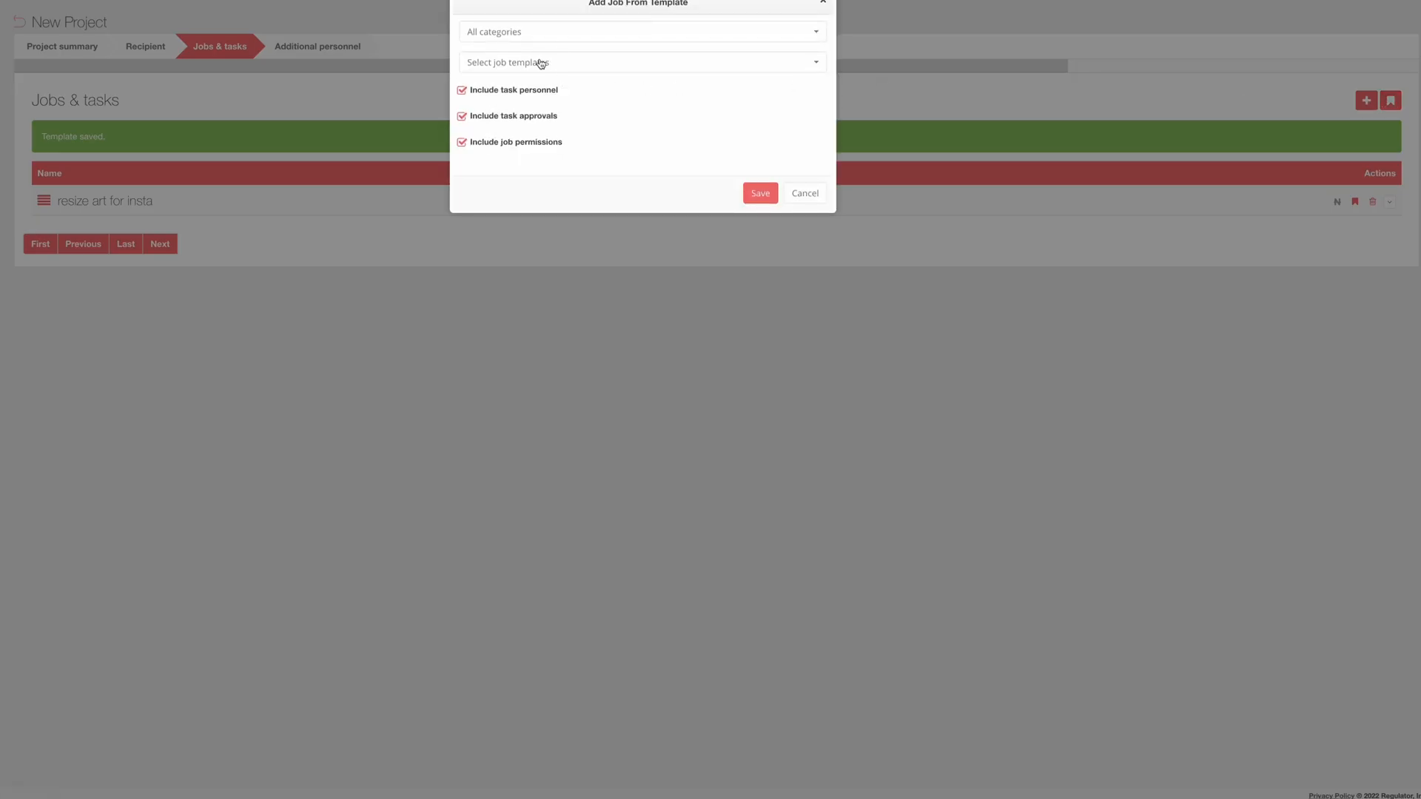
pyautogui.click(540, 64)
pyautogui.click(530, 114)
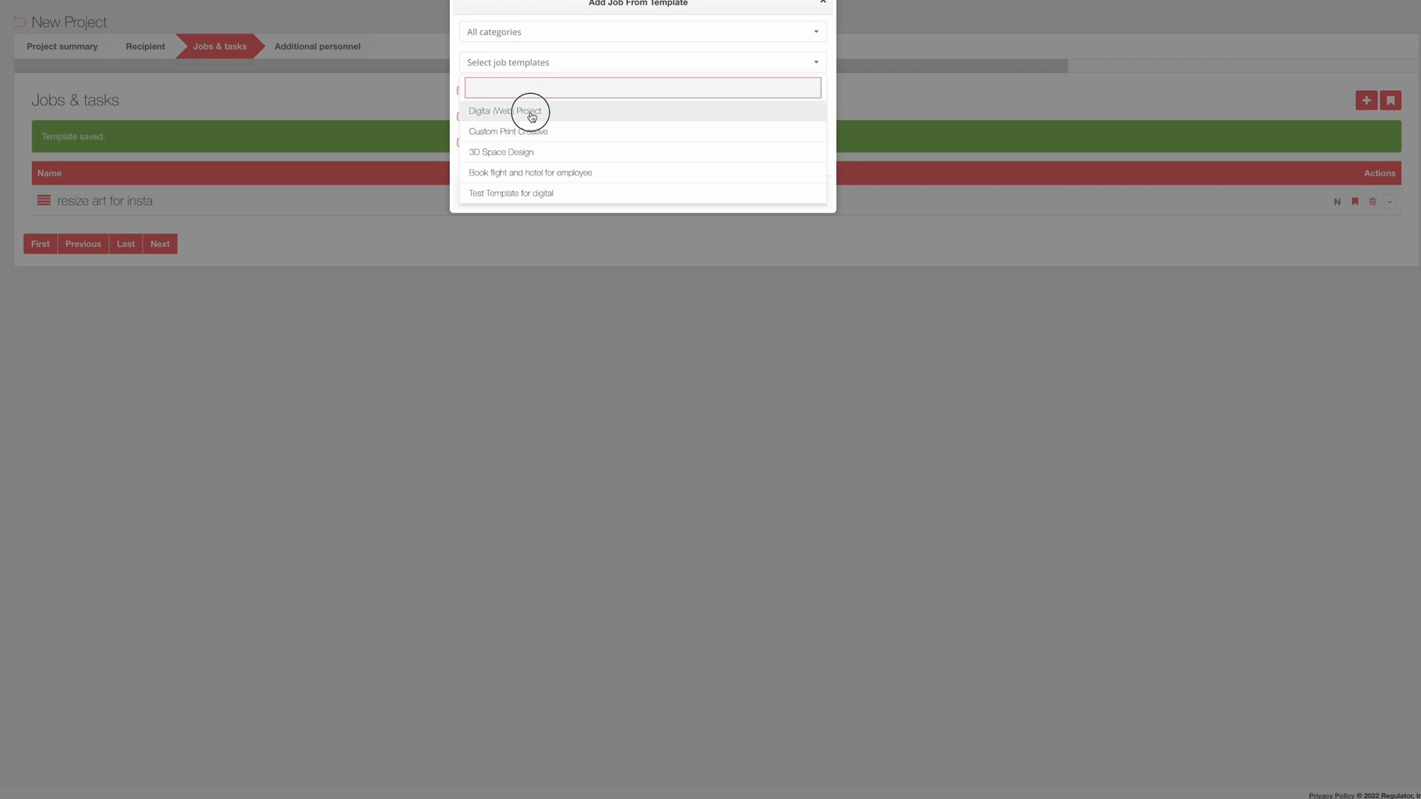
pyautogui.click(755, 232)
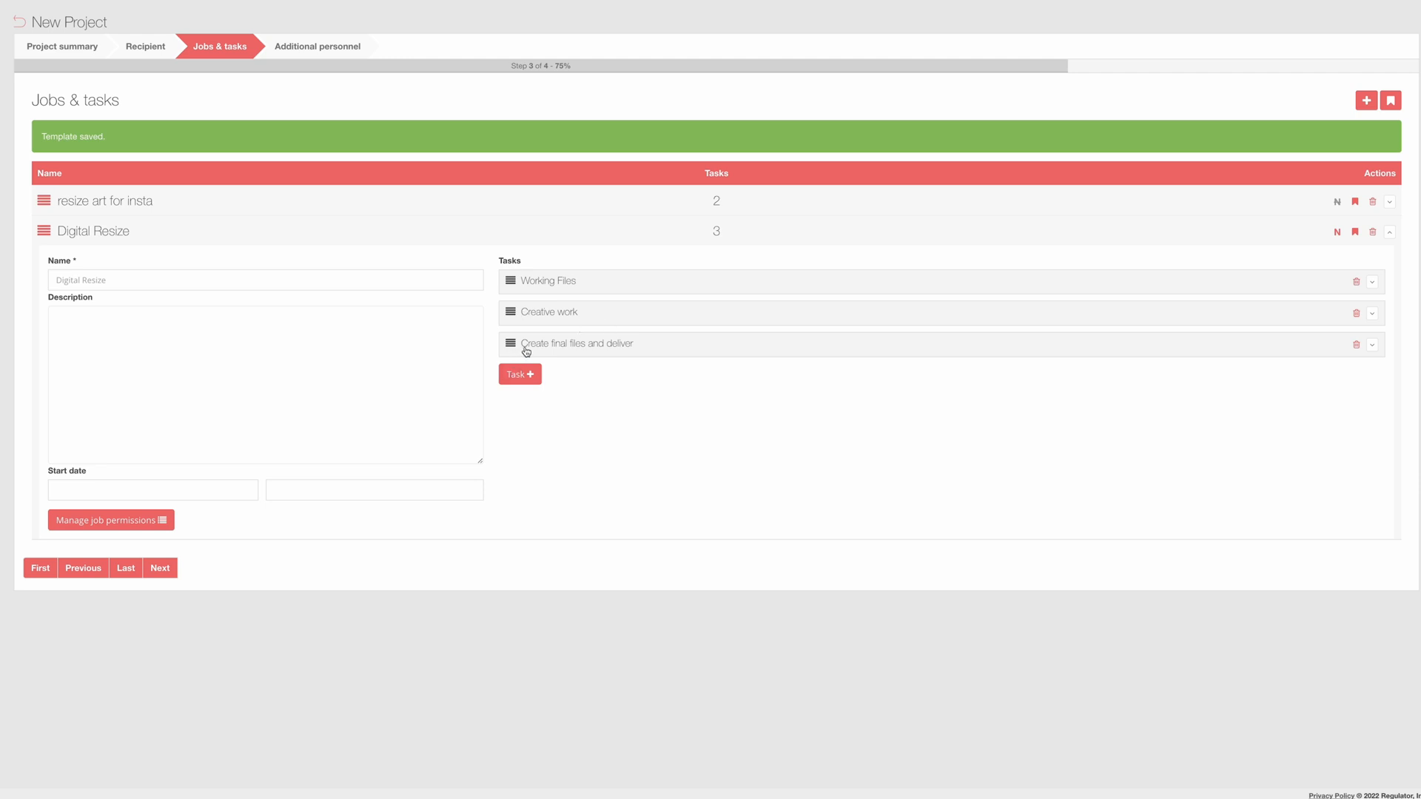
# Review the details, personnel and approvals of the "Working Files" and "Creative work" tasks in the Digital Resize job.
pyautogui.click(566, 280)
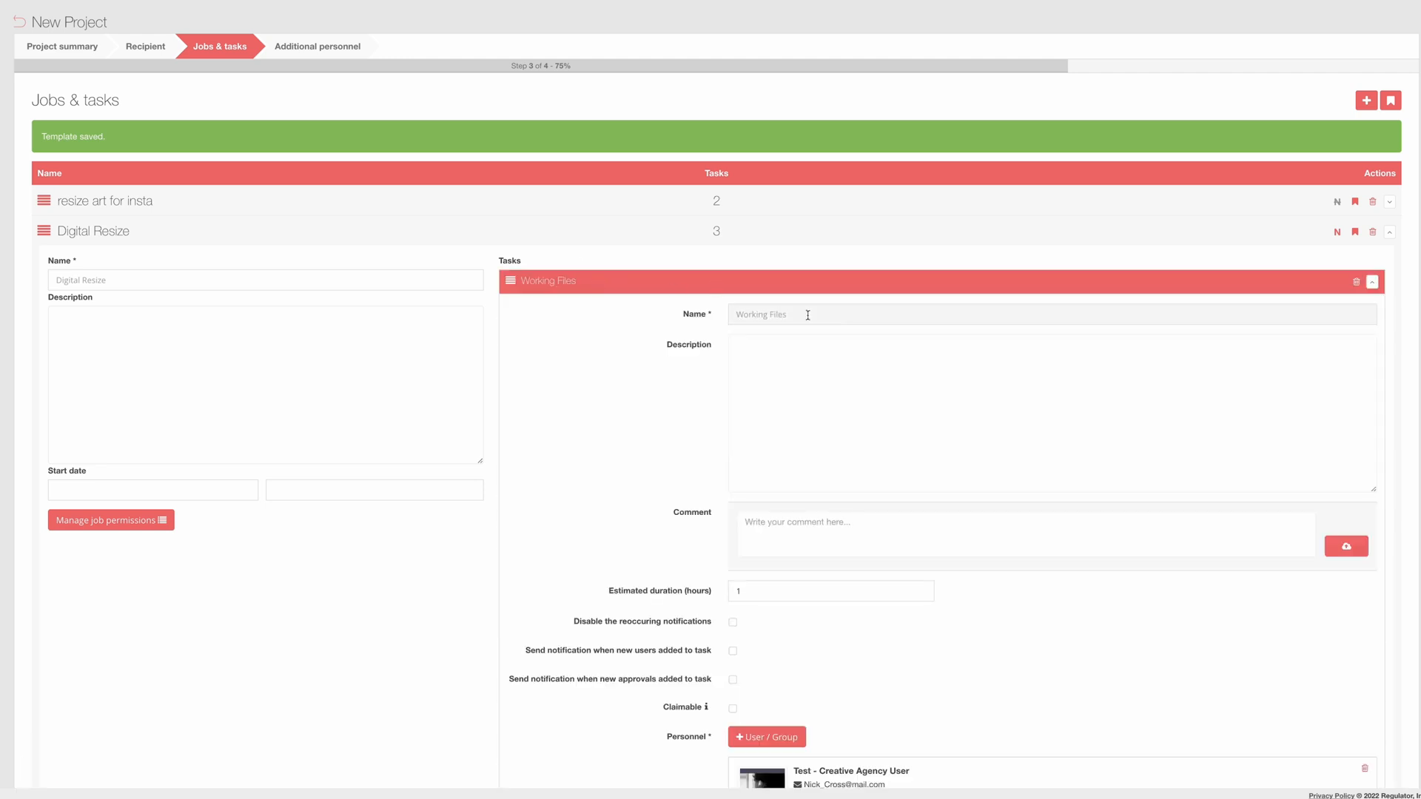
pyautogui.scroll(-3, 852, 331)
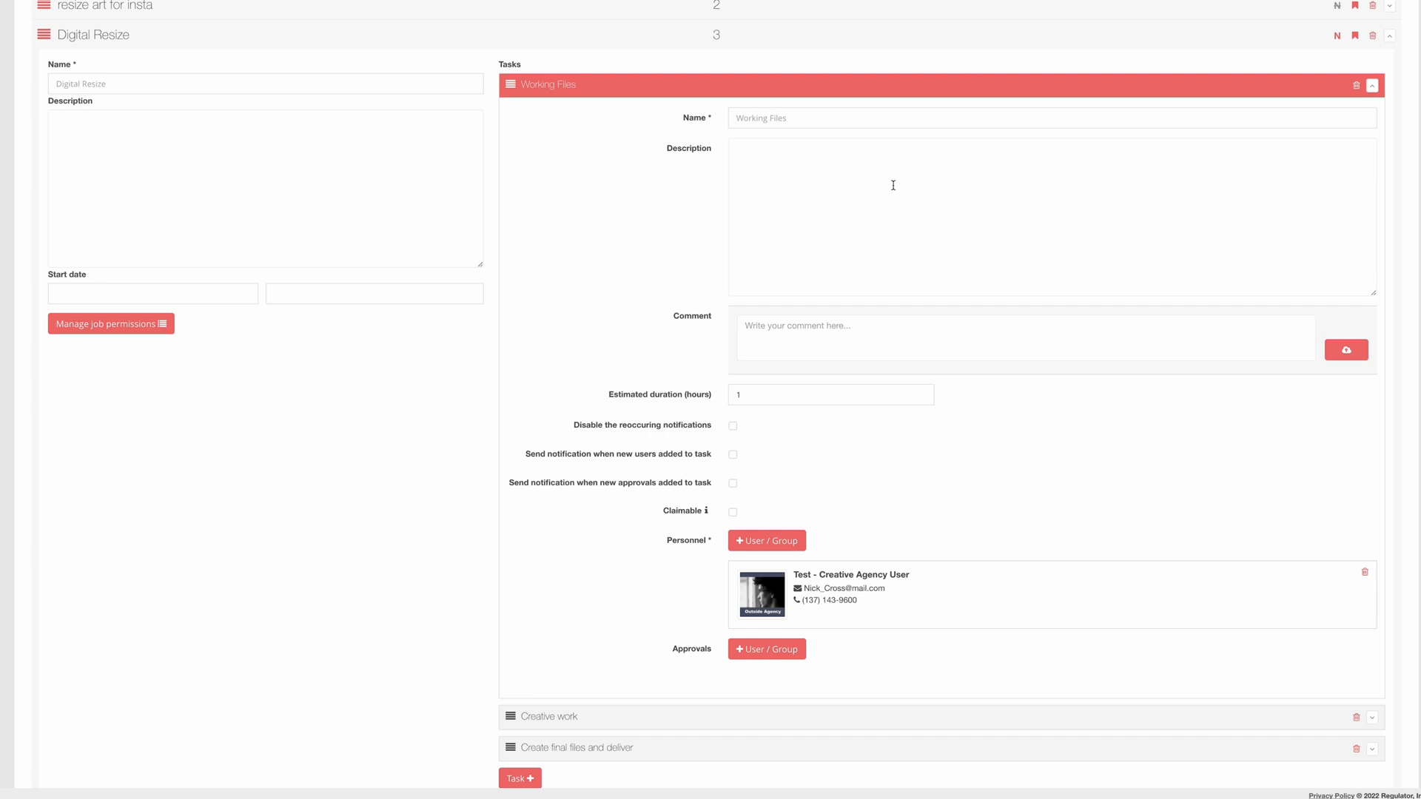
pyautogui.scroll(1, 894, 185)
pyautogui.scroll(1, 893, 186)
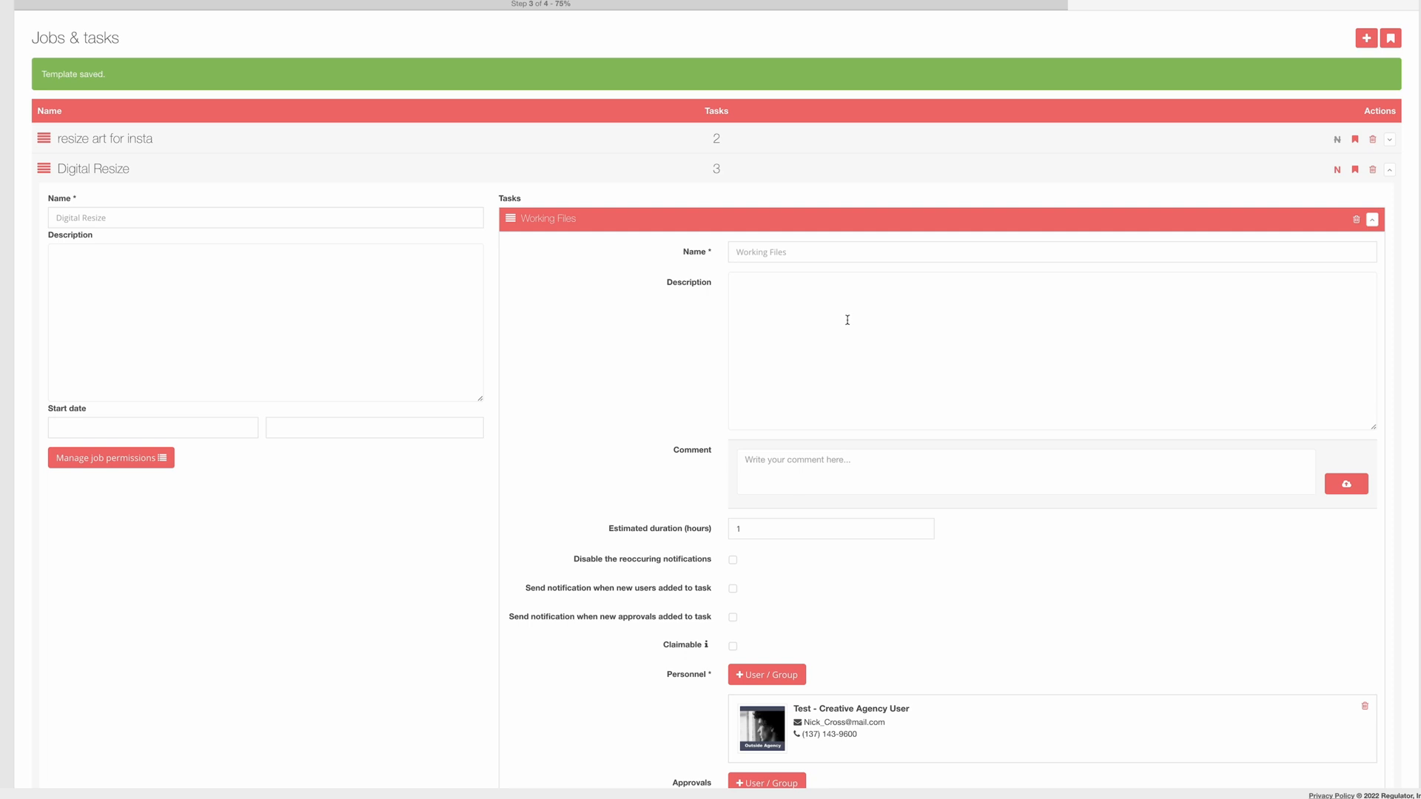
pyautogui.click(1374, 223)
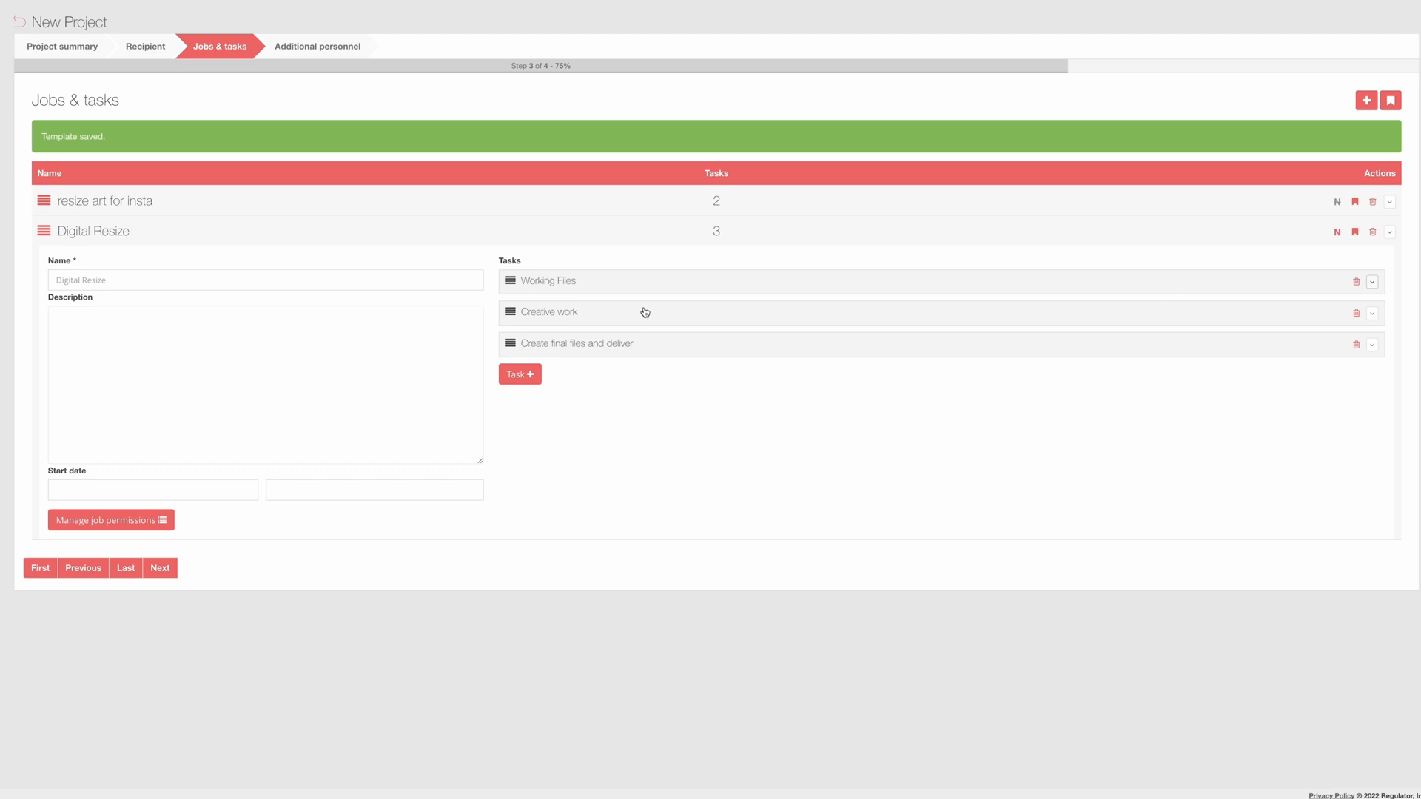
pyautogui.click(984, 326)
pyautogui.scroll(-3, 931, 407)
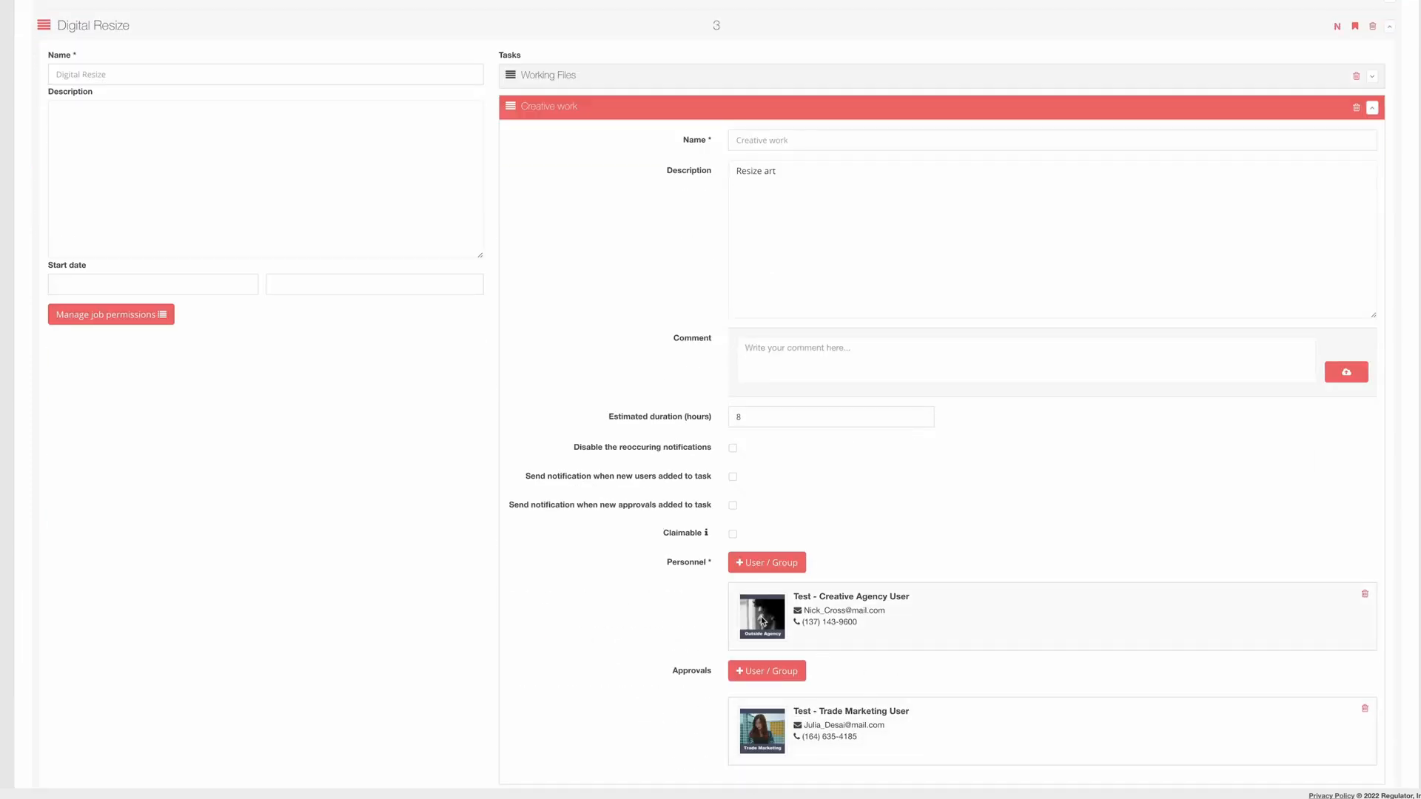
pyautogui.scroll(-1, 858, 646)
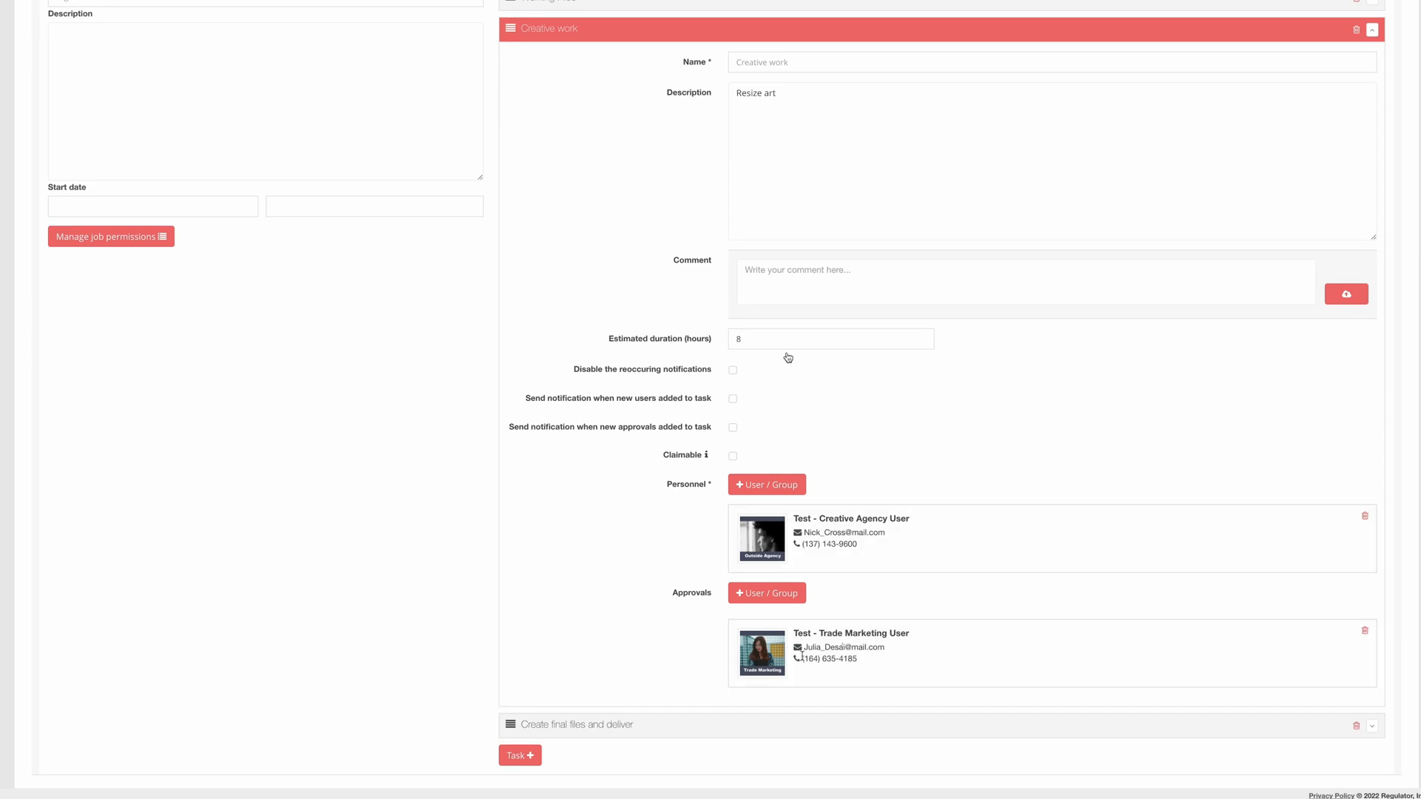
pyautogui.scroll(5, 797, 403)
pyautogui.click(773, 317)
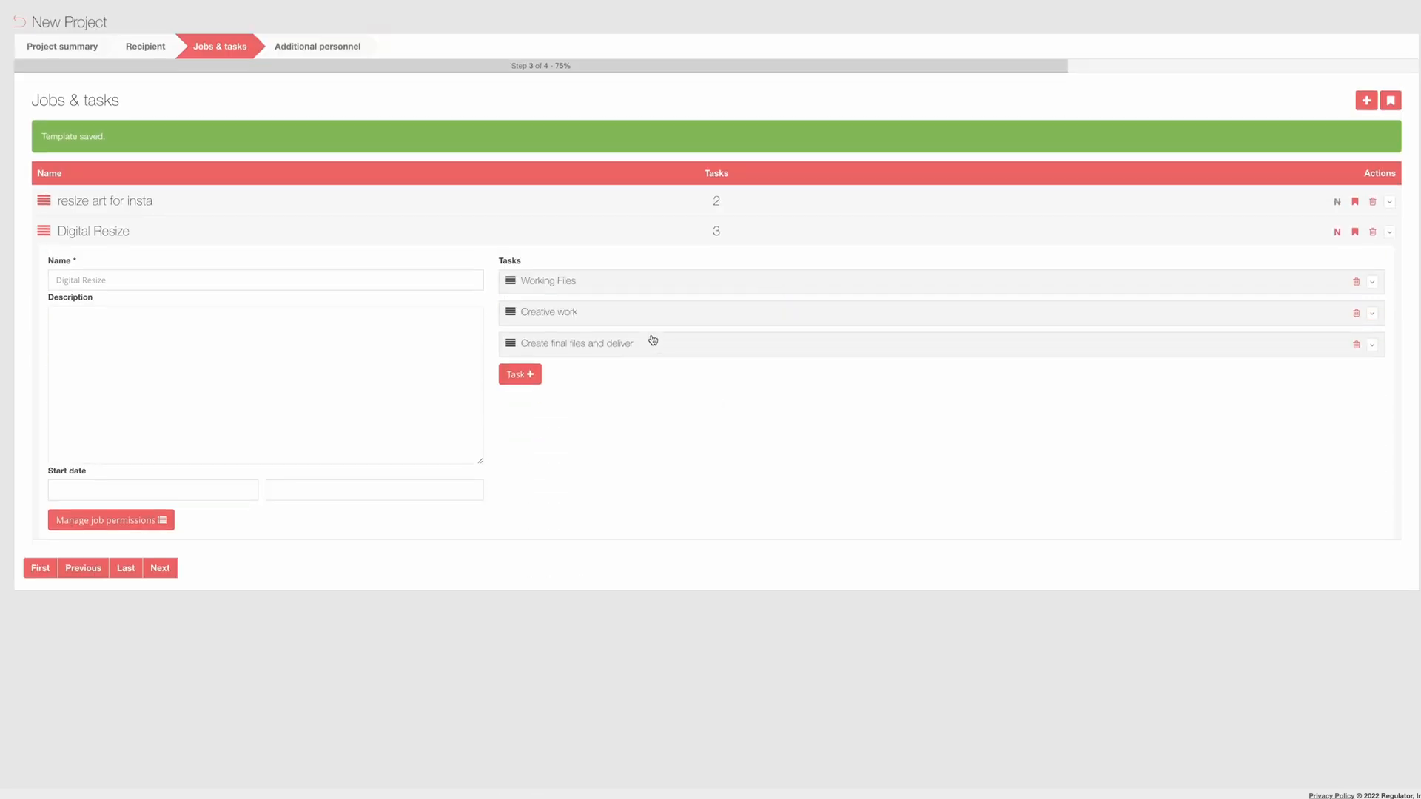
# Delete the original "resize art for insta" job from the project.
pyautogui.click(109, 208)
pyautogui.click(1373, 201)
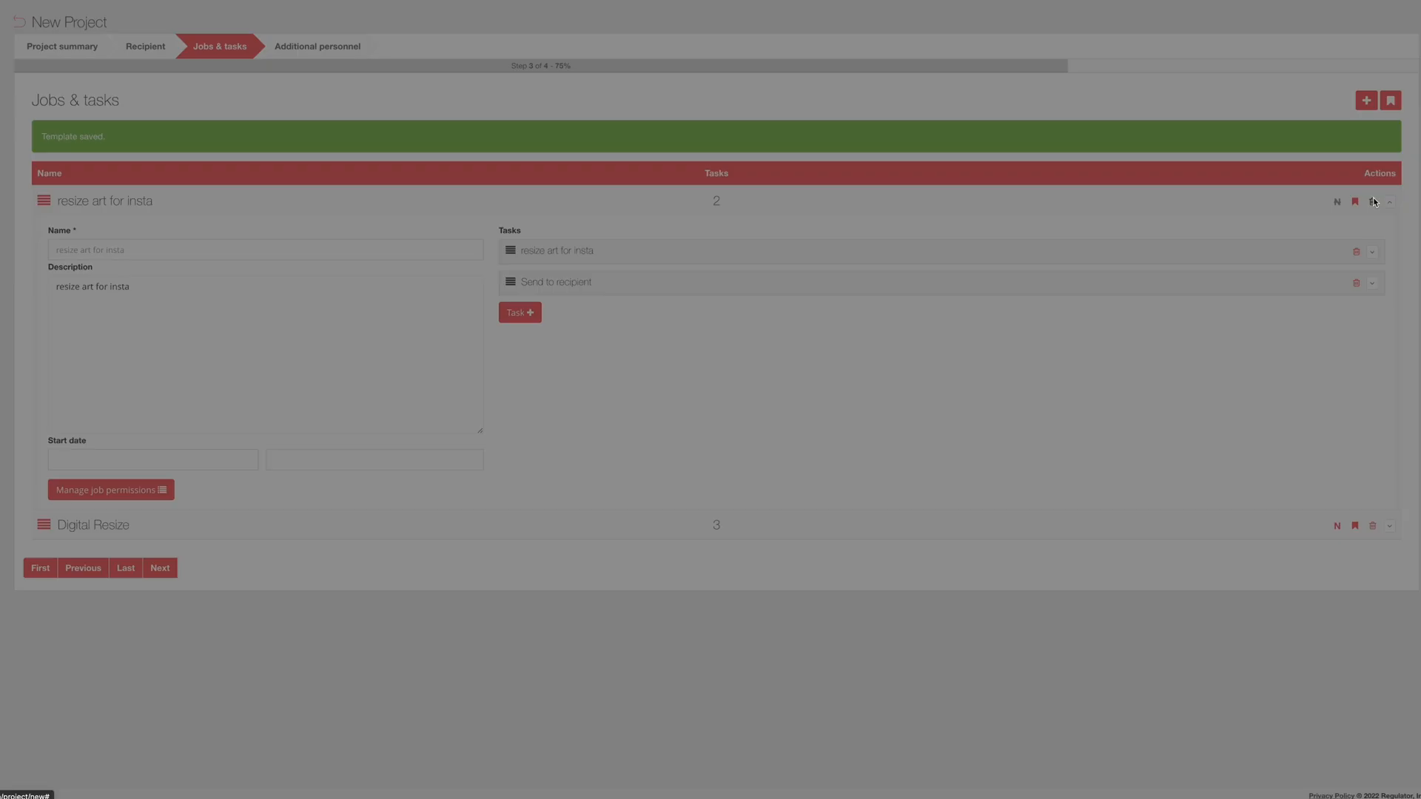
pyautogui.click(783, 66)
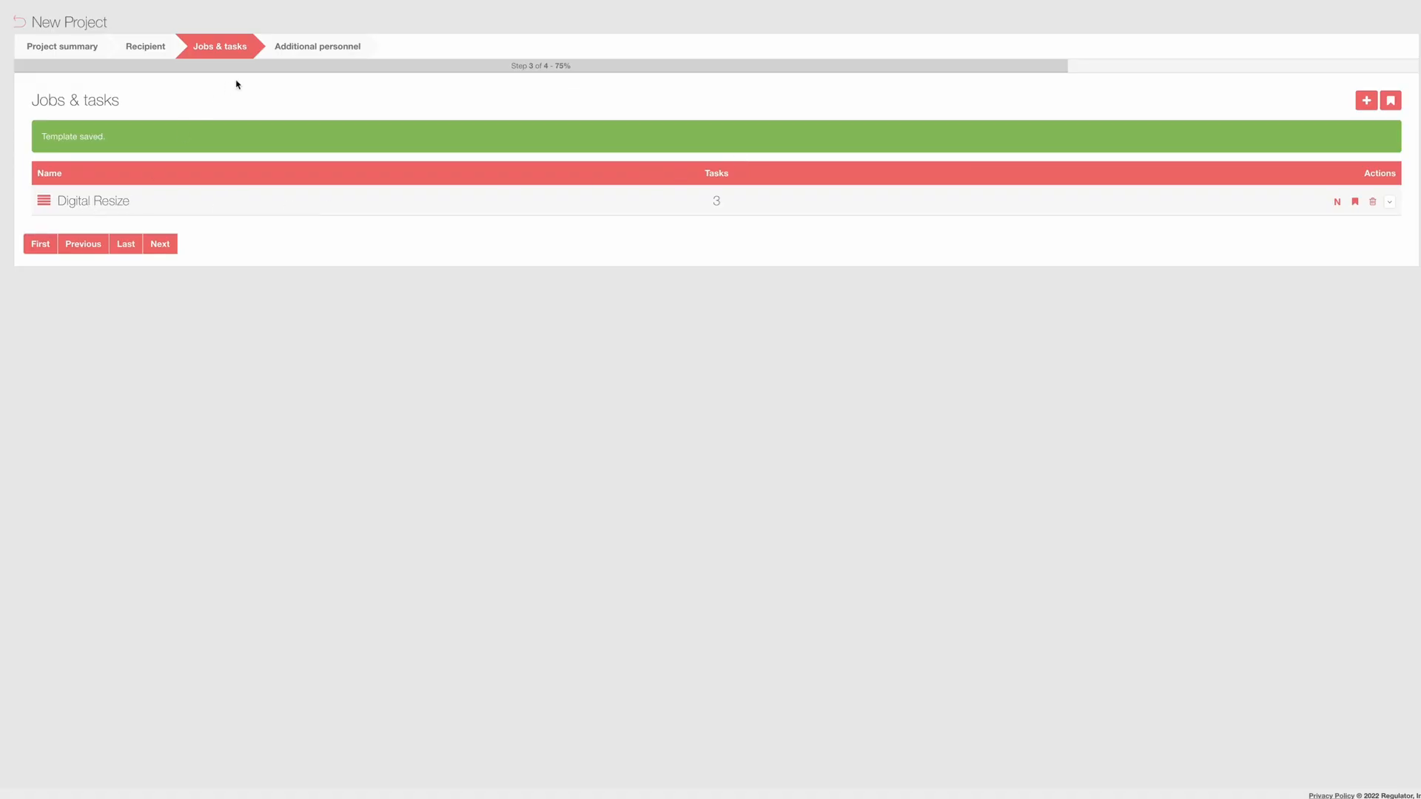
# Review the project summary, the selected recipient and the task list of the Digital Resize job.
pyautogui.click(61, 49)
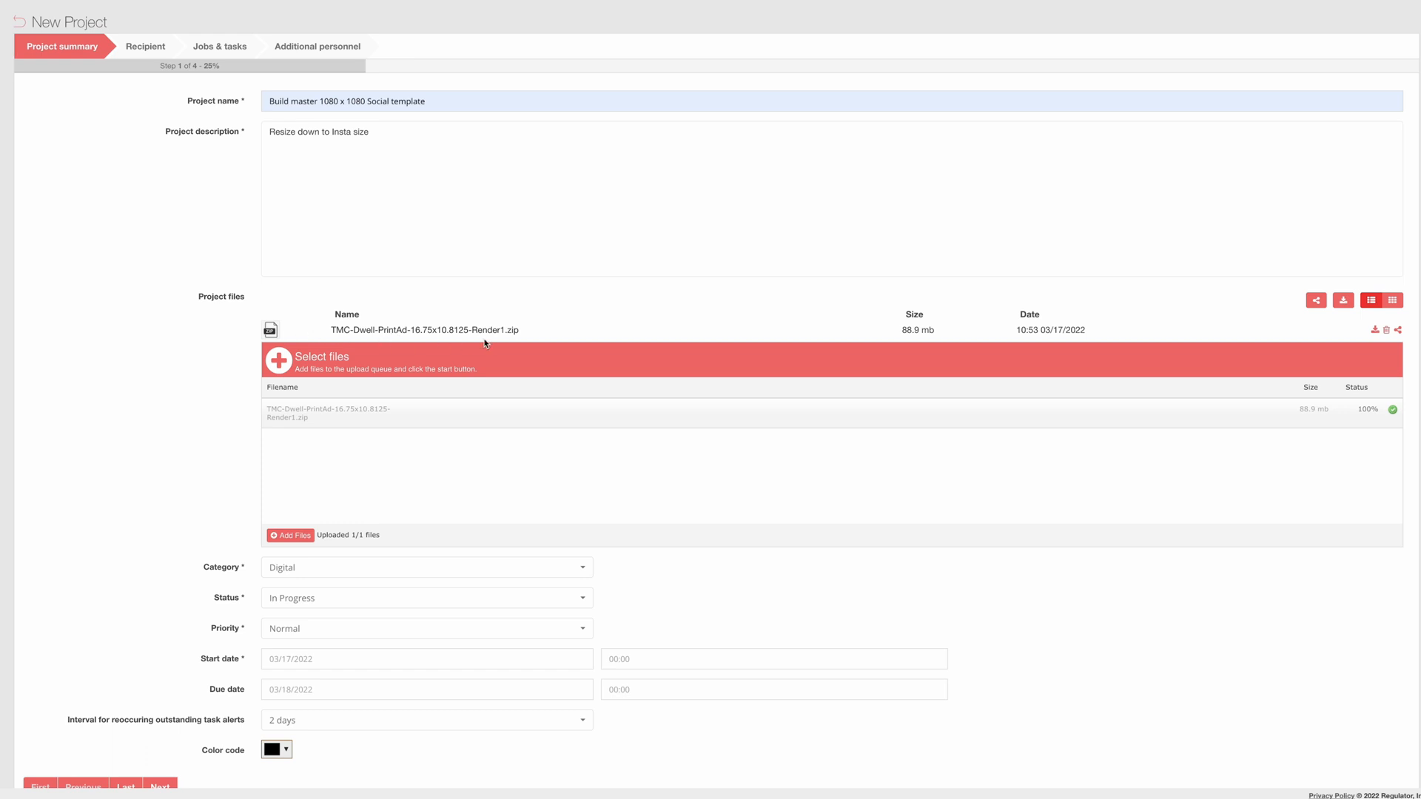
pyautogui.click(156, 49)
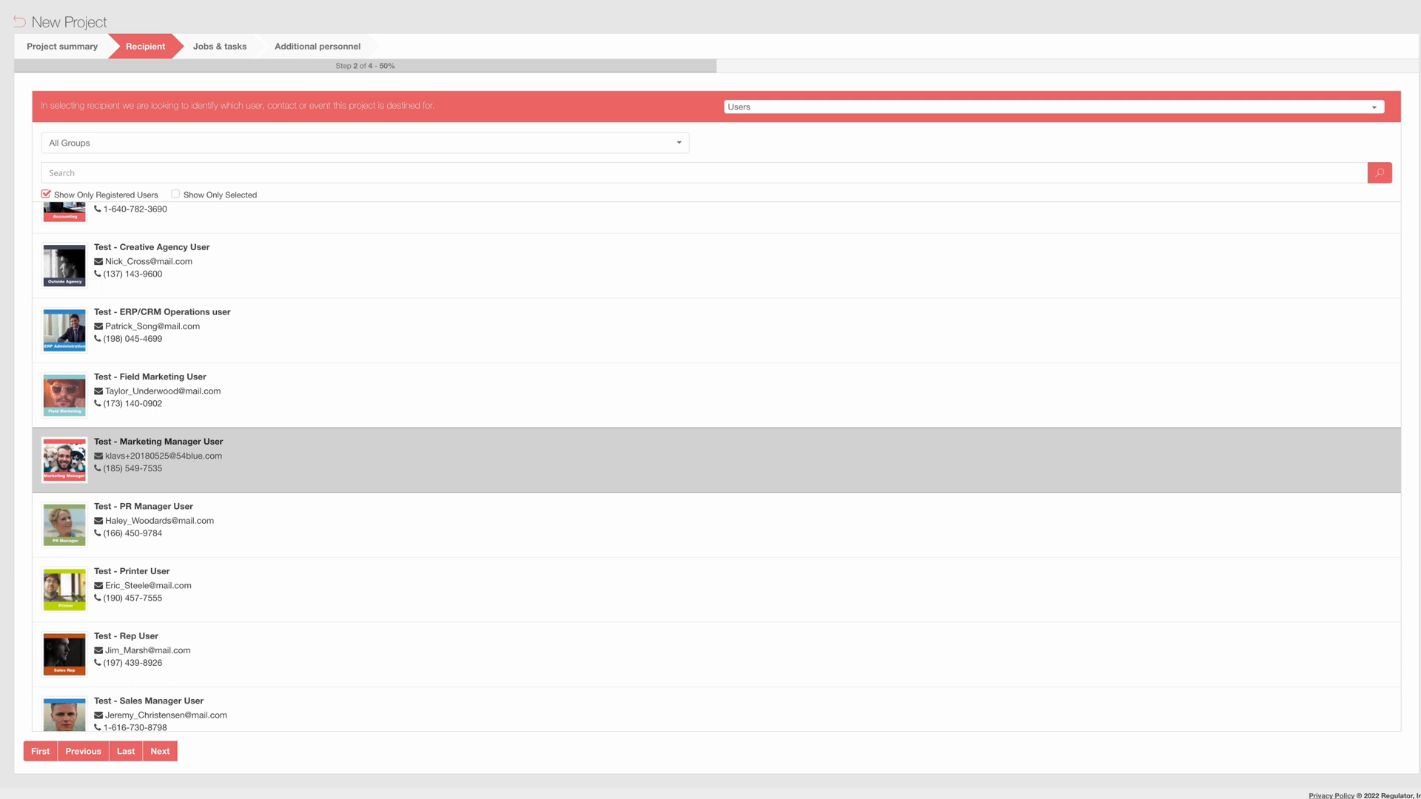
pyautogui.click(211, 49)
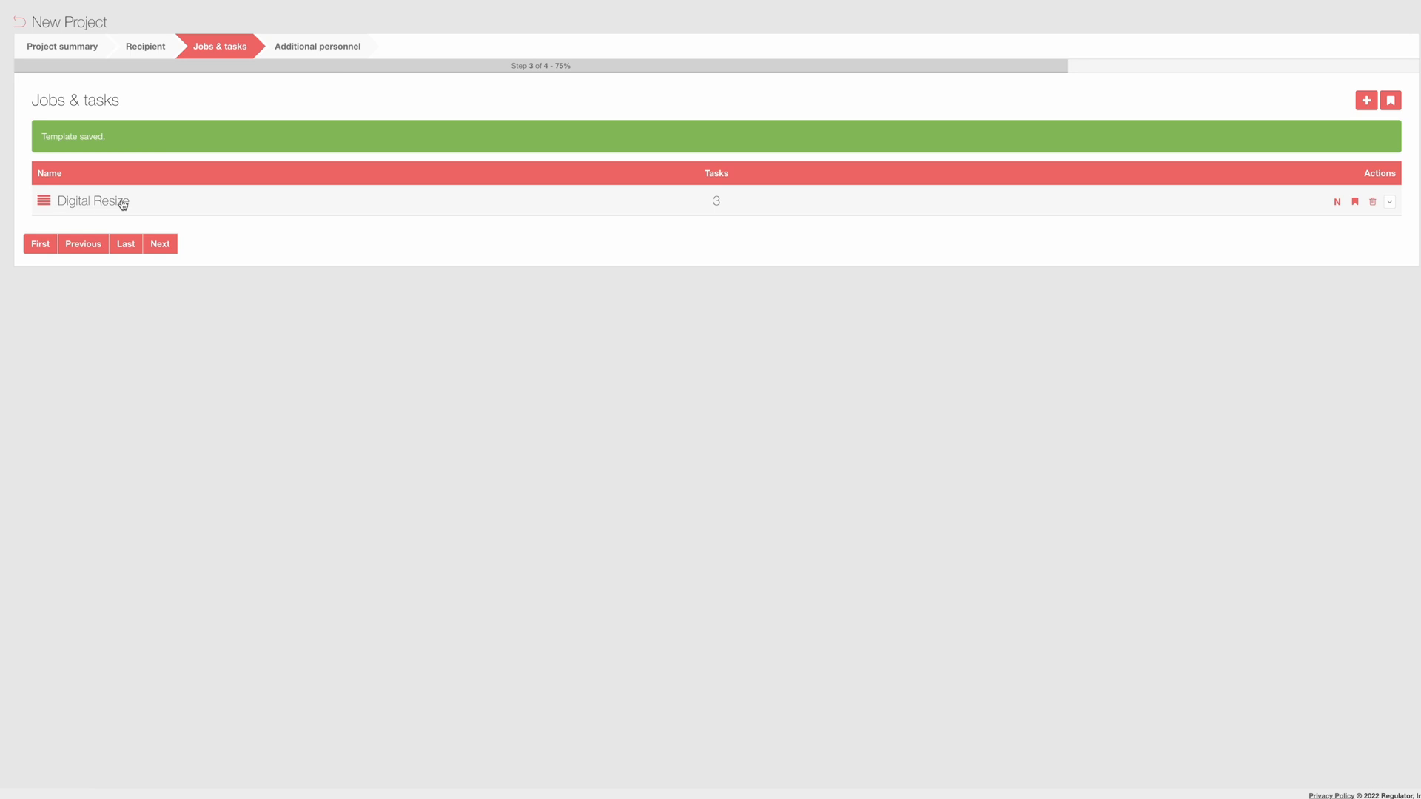
pyautogui.click(173, 205)
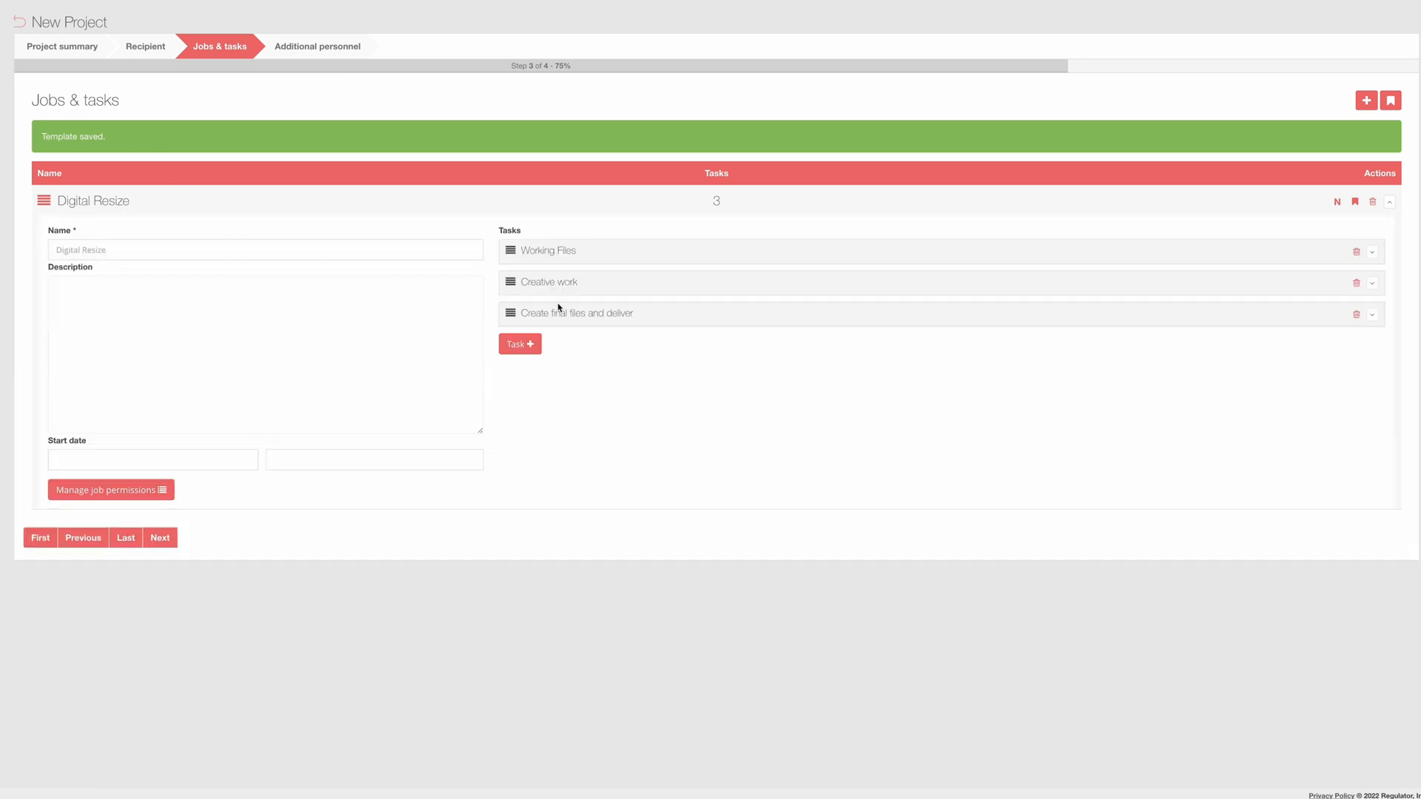
# Add Test - Sales Manager User to the project's additional personnel.
pyautogui.click(343, 48)
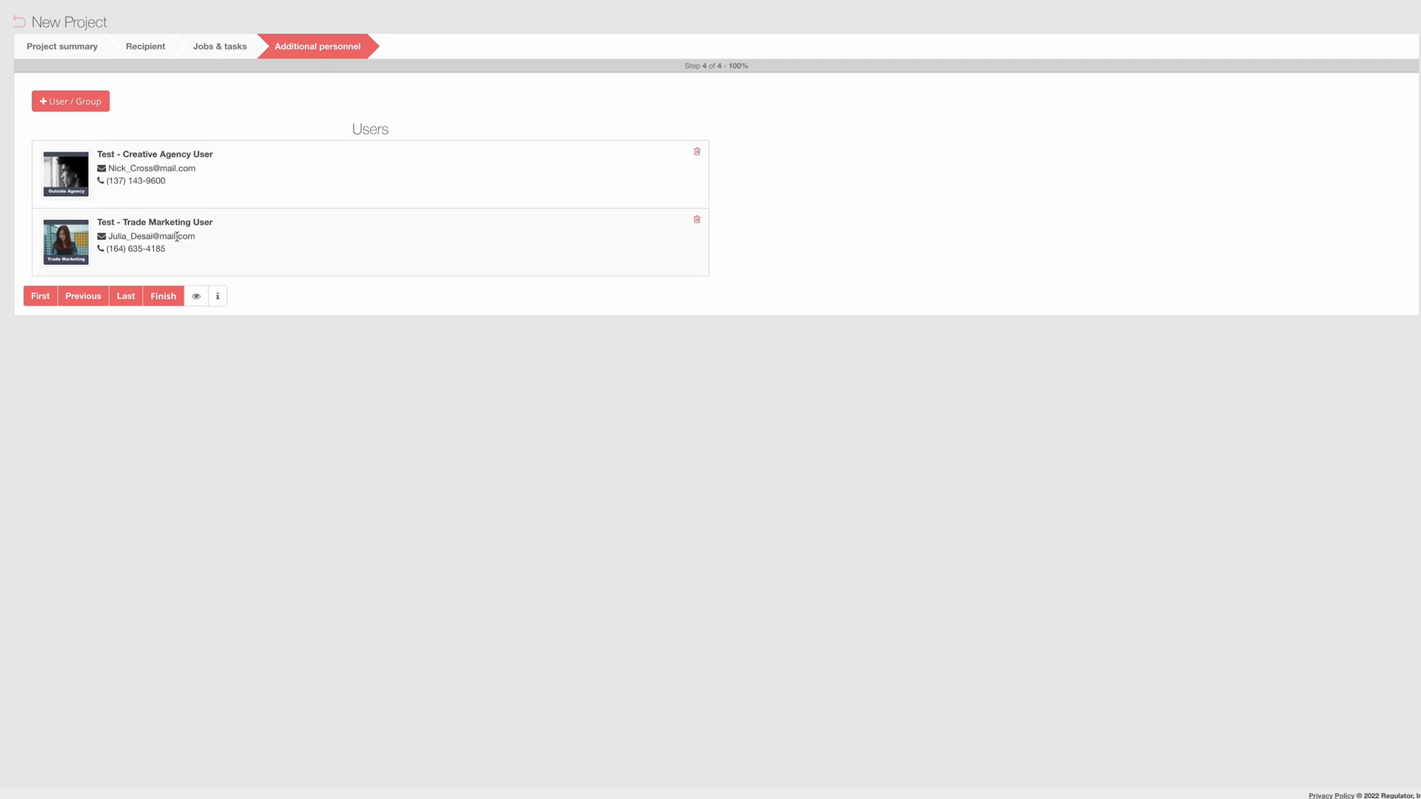
pyautogui.click(79, 102)
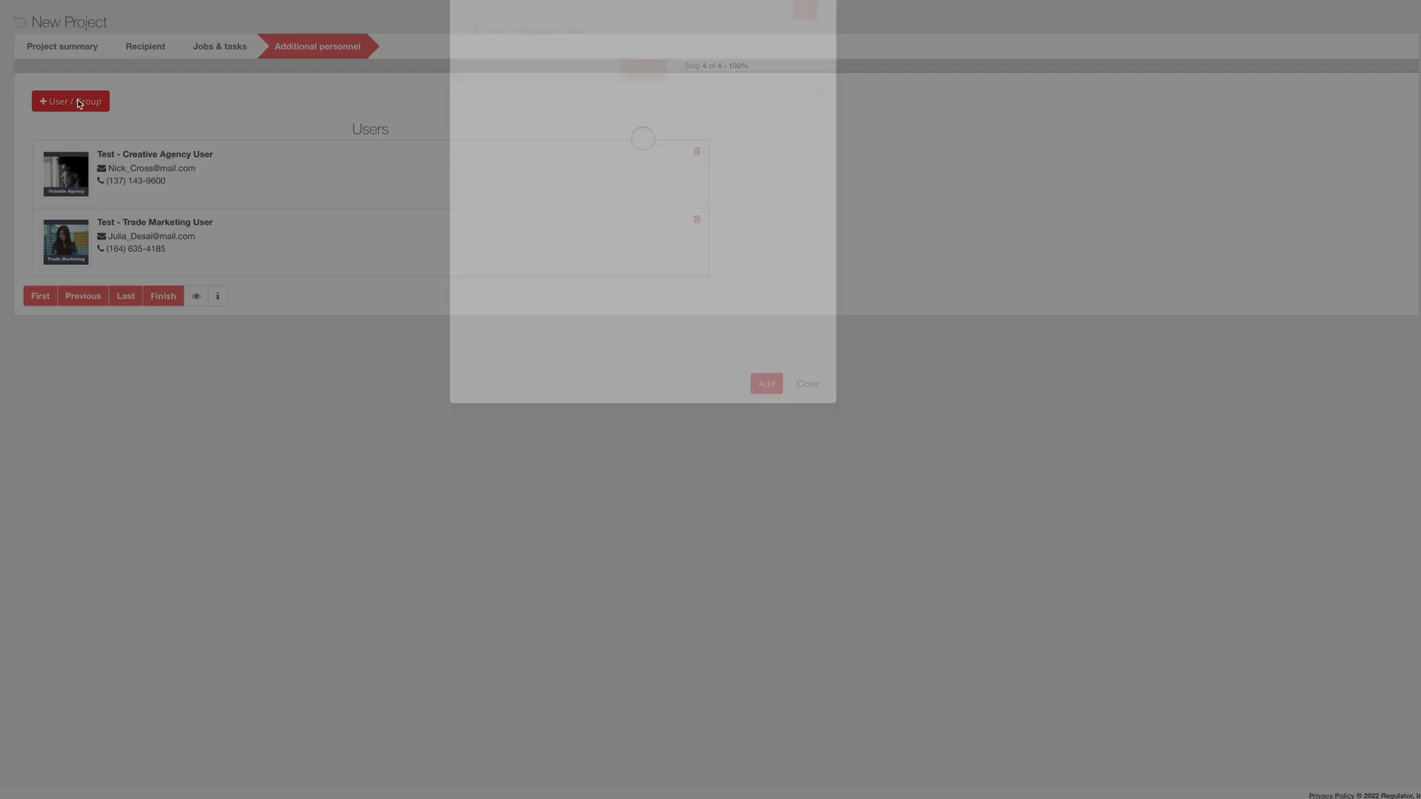
pyautogui.scroll(-10, 572, 163)
pyautogui.scroll(-4, 572, 163)
pyautogui.scroll(-2, 572, 163)
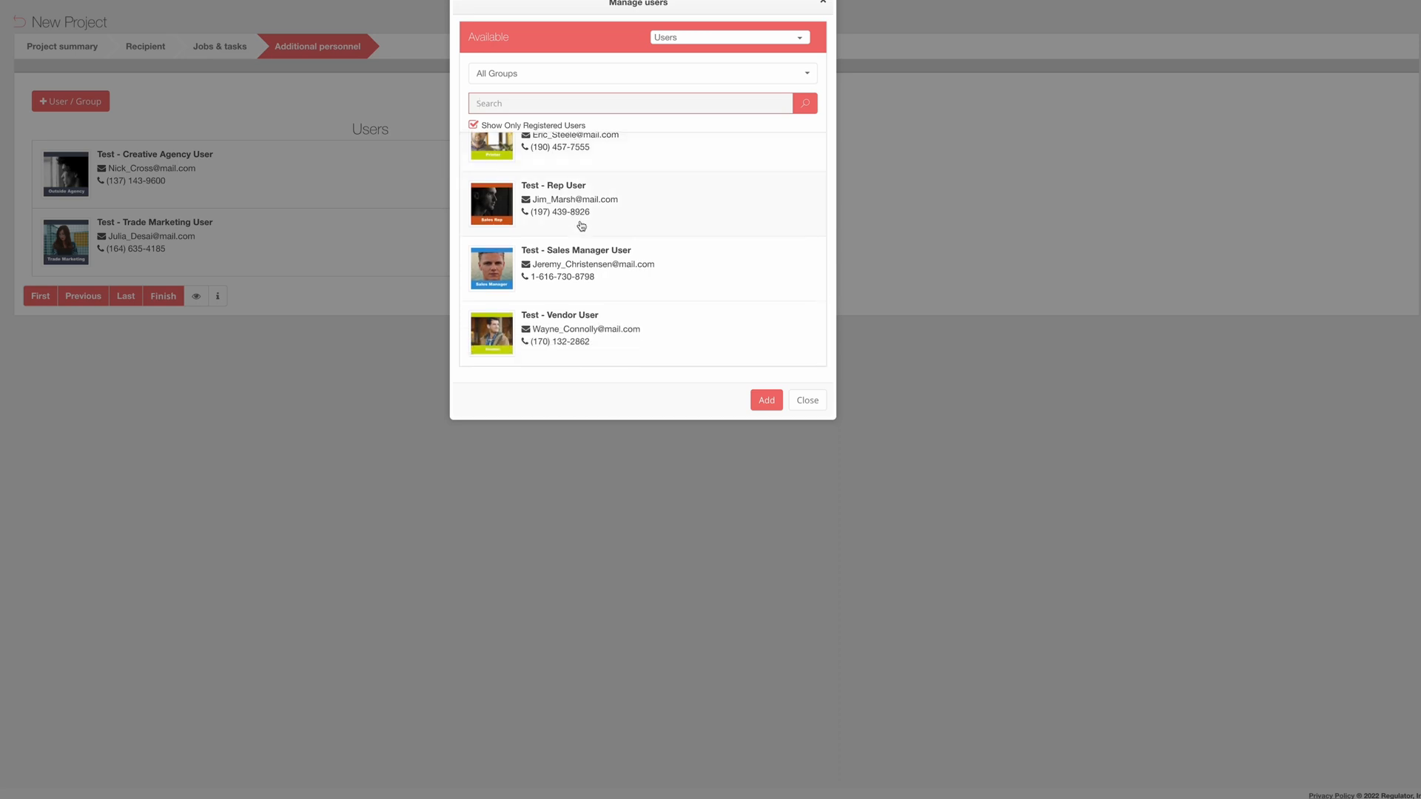
pyautogui.click(597, 267)
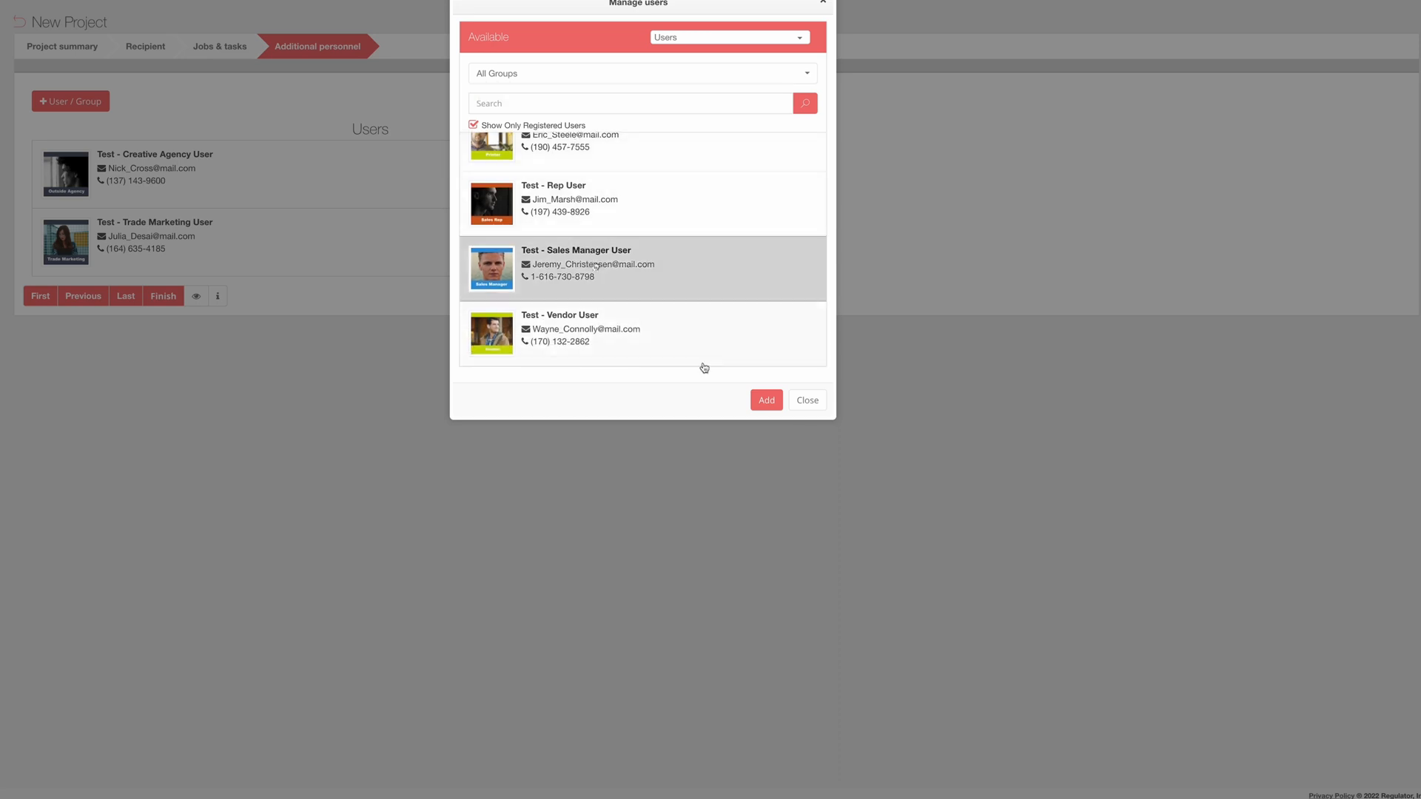
pyautogui.click(766, 399)
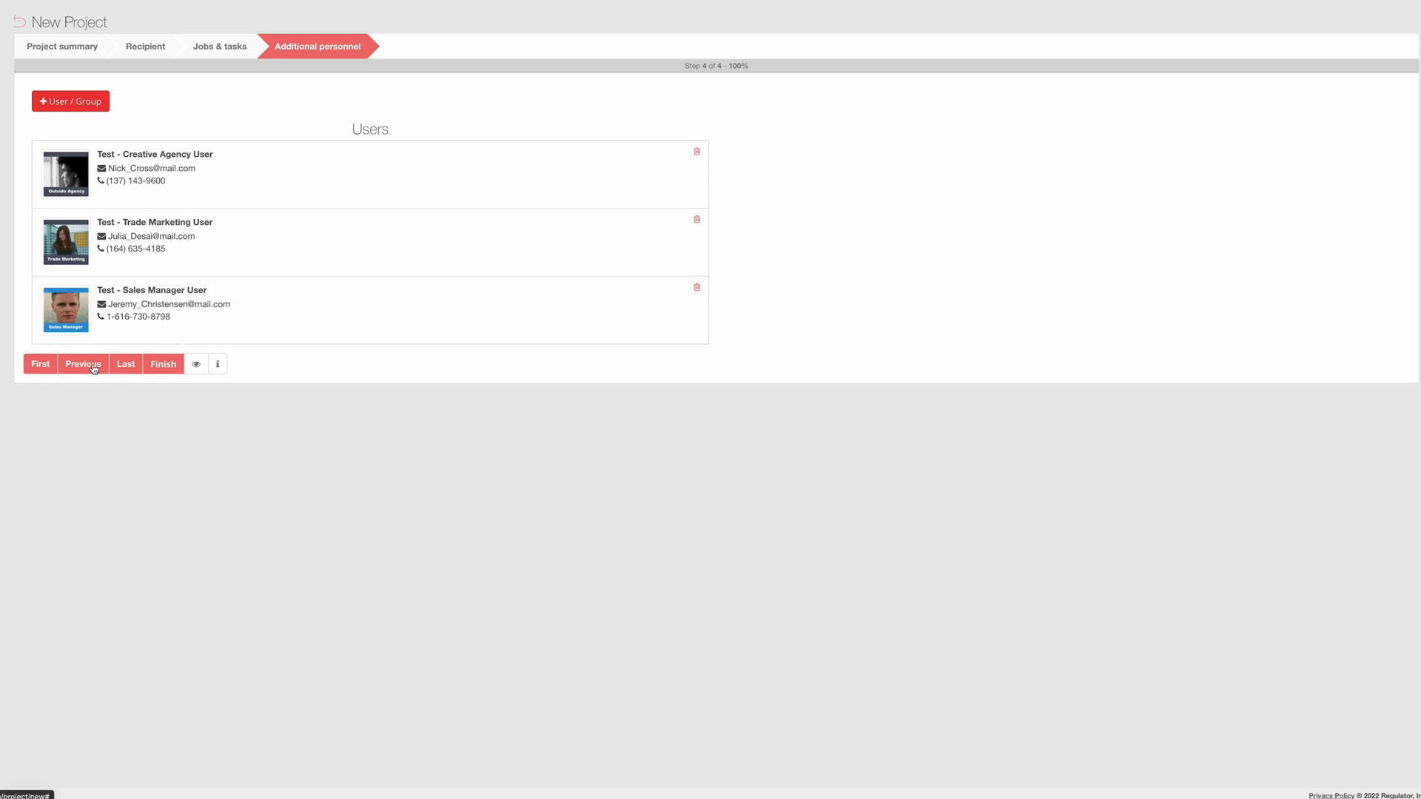
# Check which groups will see the project and which users will get a notification.
pyautogui.click(197, 365)
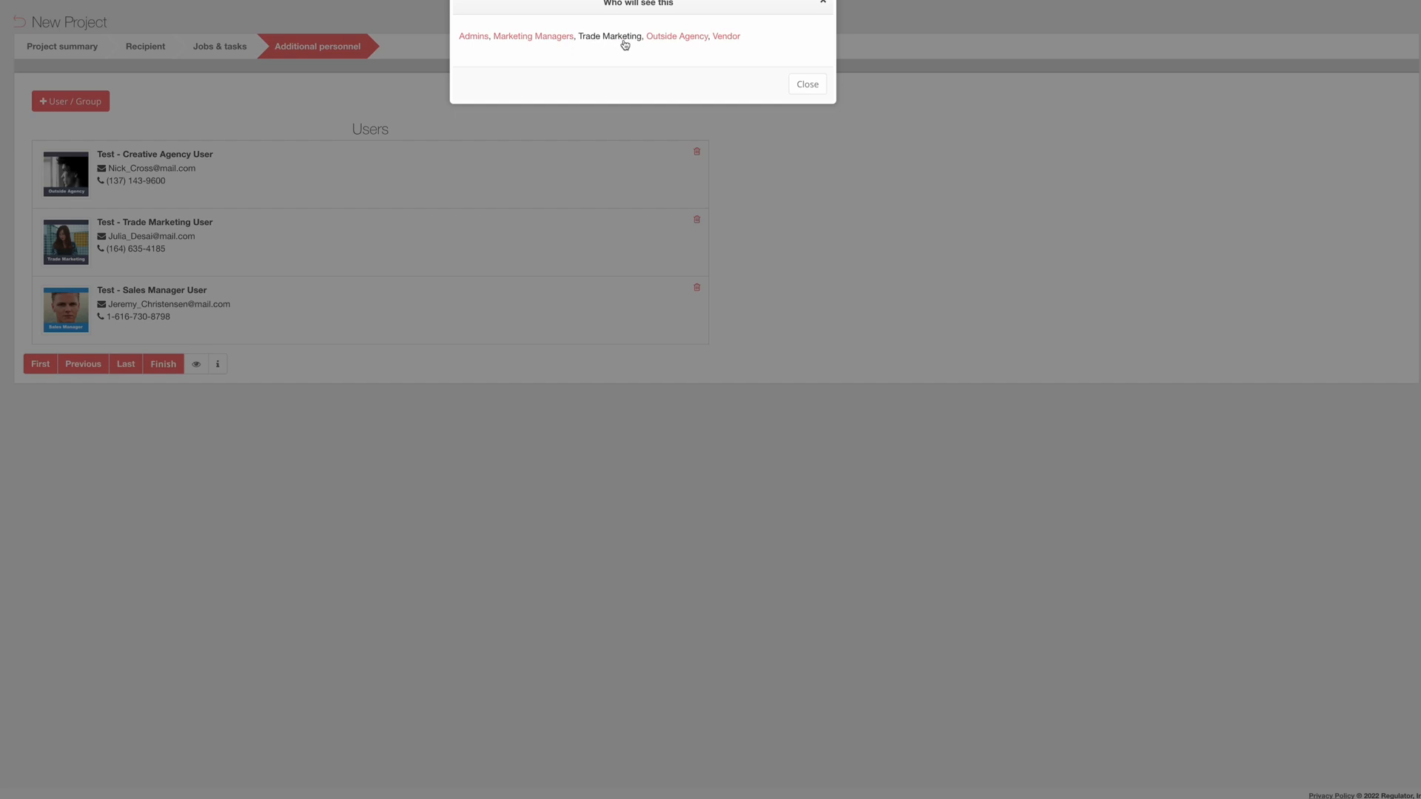
pyautogui.click(825, 5)
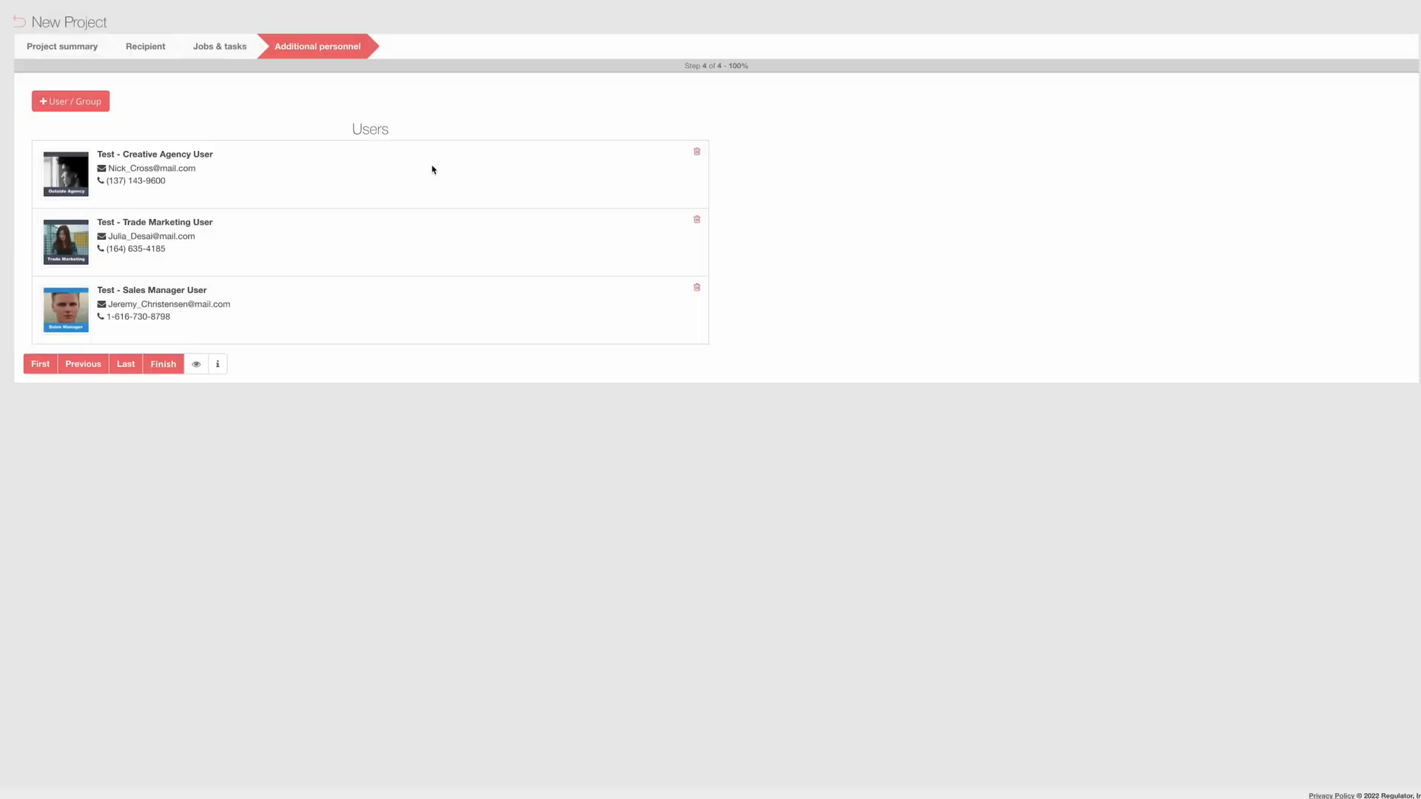
pyautogui.click(219, 367)
pyautogui.moveTo(220, 368)
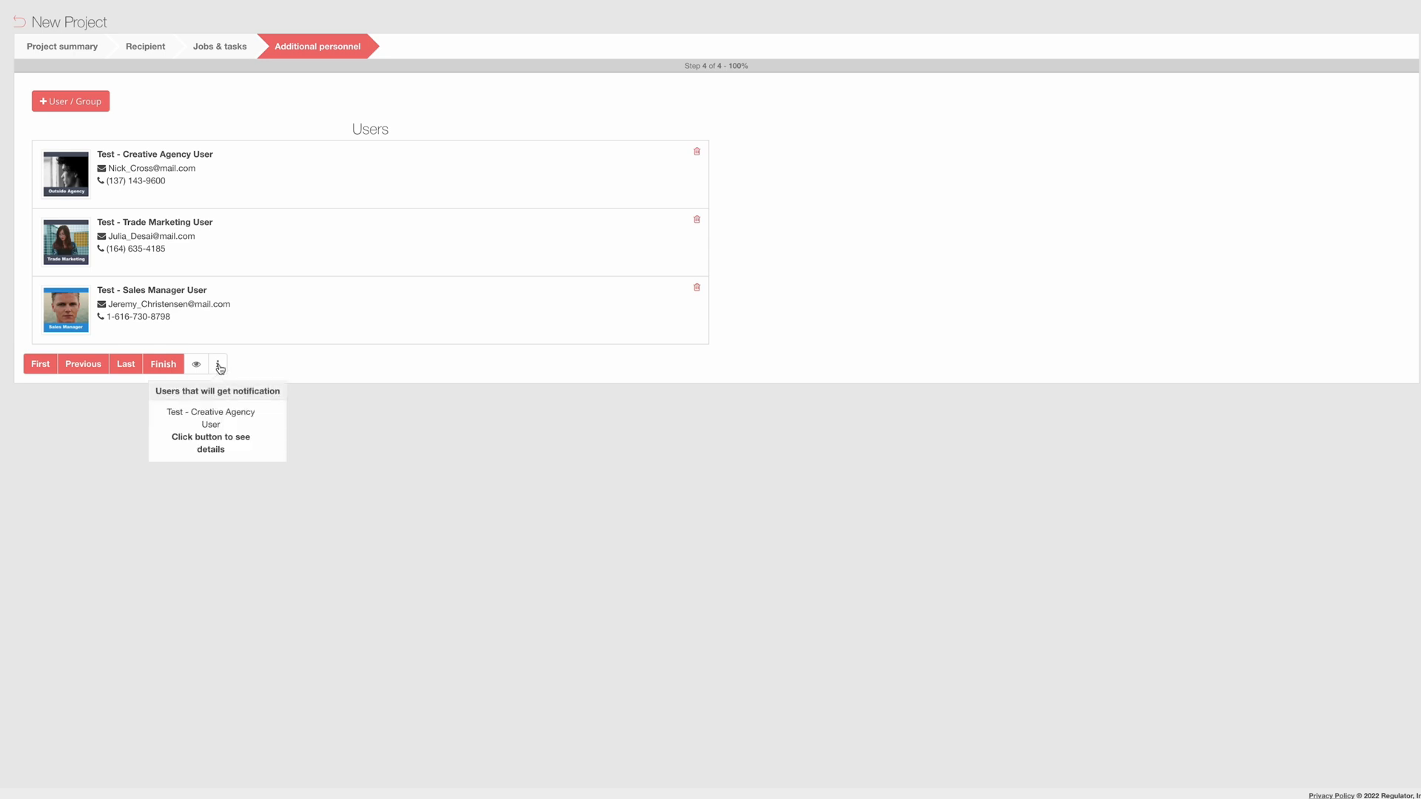
# Check the personnel and approvals of the Digital Resize job's "Working Files" task.
pyautogui.click(217, 45)
pyautogui.click(665, 252)
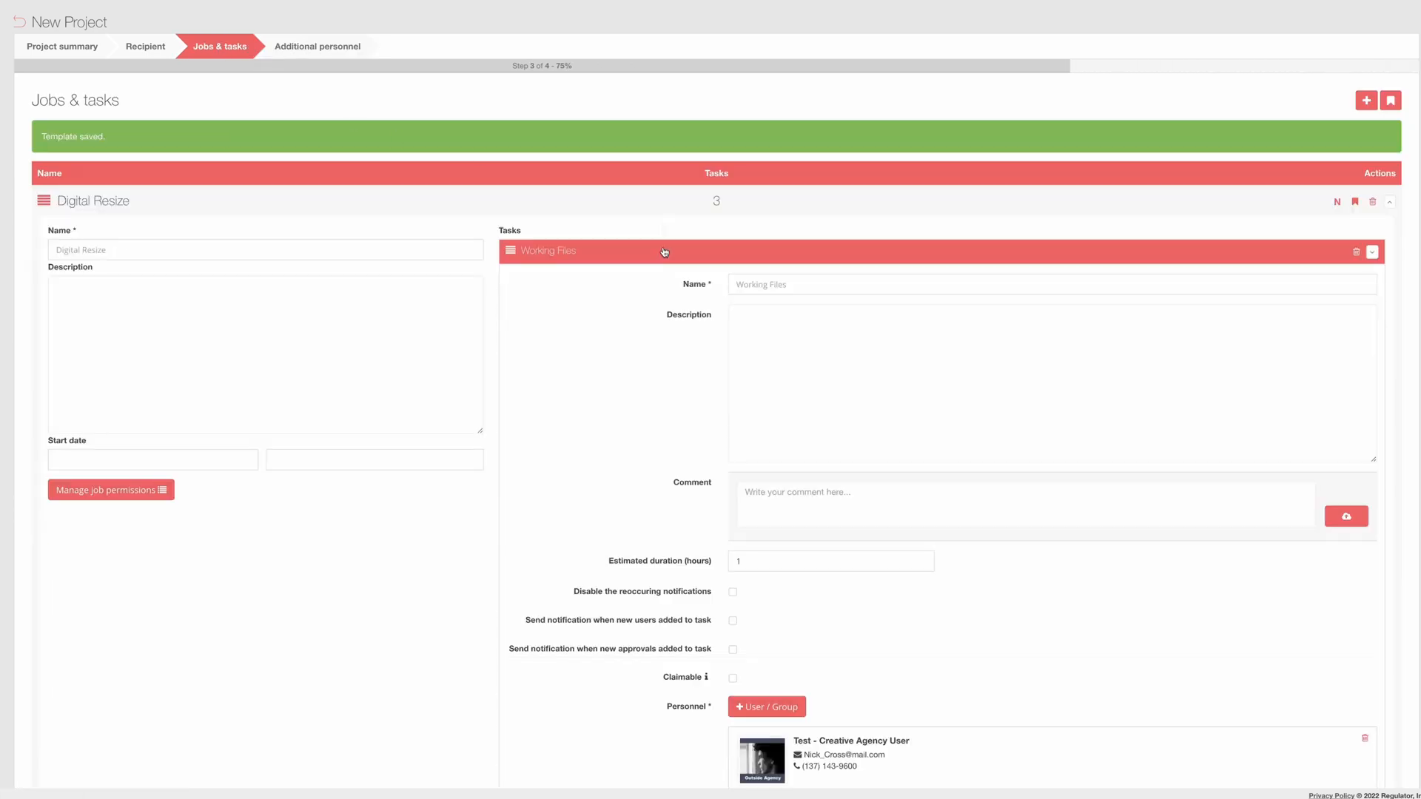
pyautogui.scroll(-3, 915, 514)
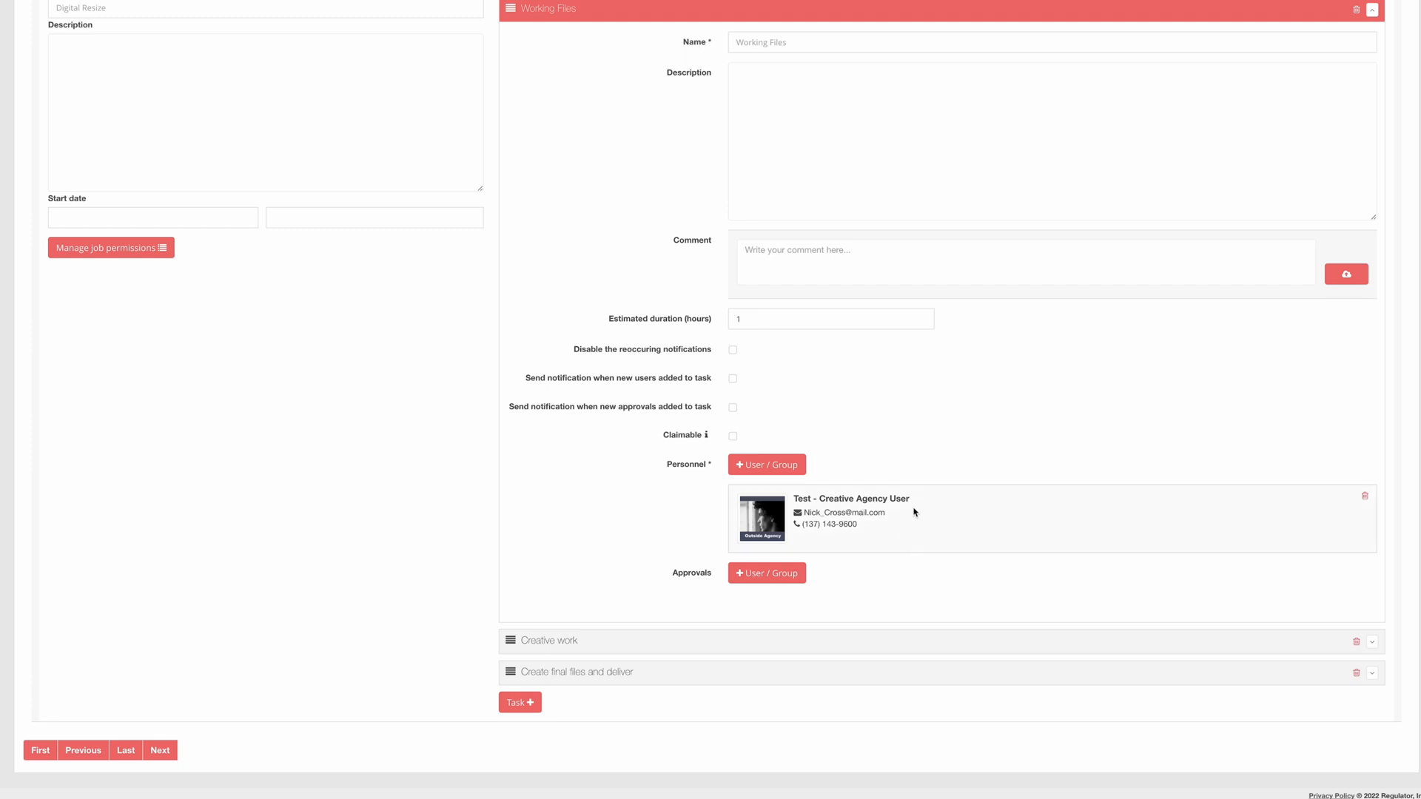
pyautogui.scroll(3, 568, 70)
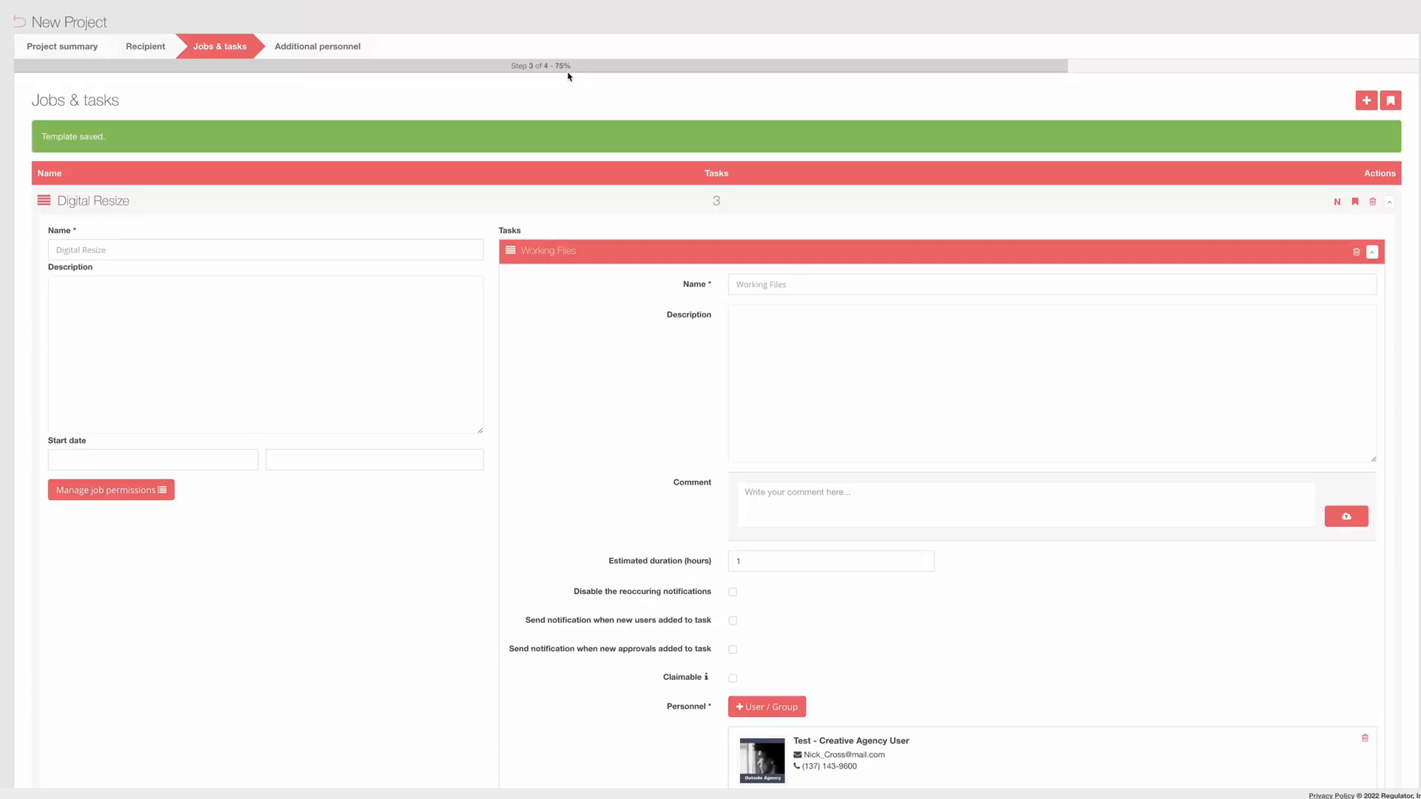
# Return to the additional personnel stage and finish creating the project.
pyautogui.click(311, 49)
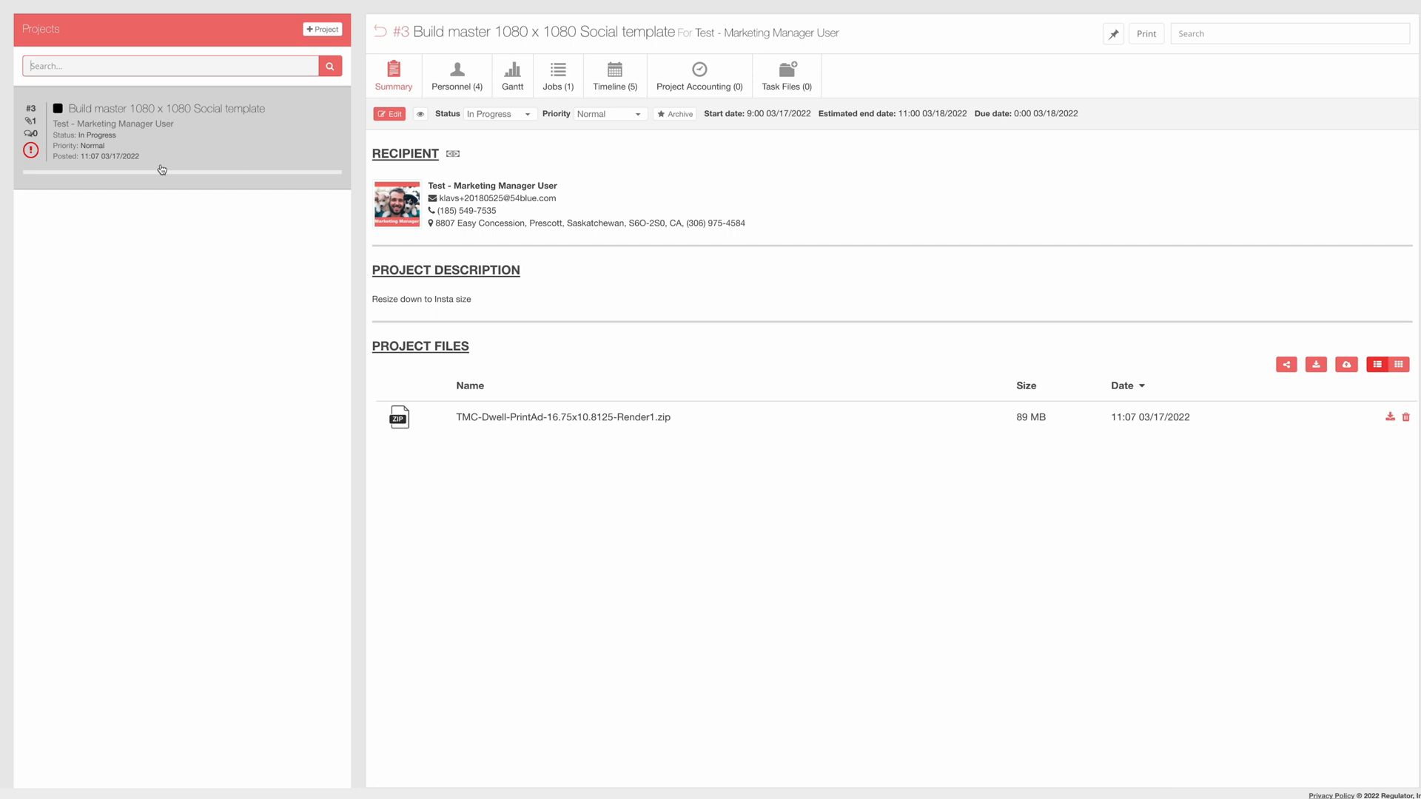
# Check the new project's schedule alert and the estimated durations of the tasks in its Digital Resize job.
pyautogui.moveTo(31, 150)
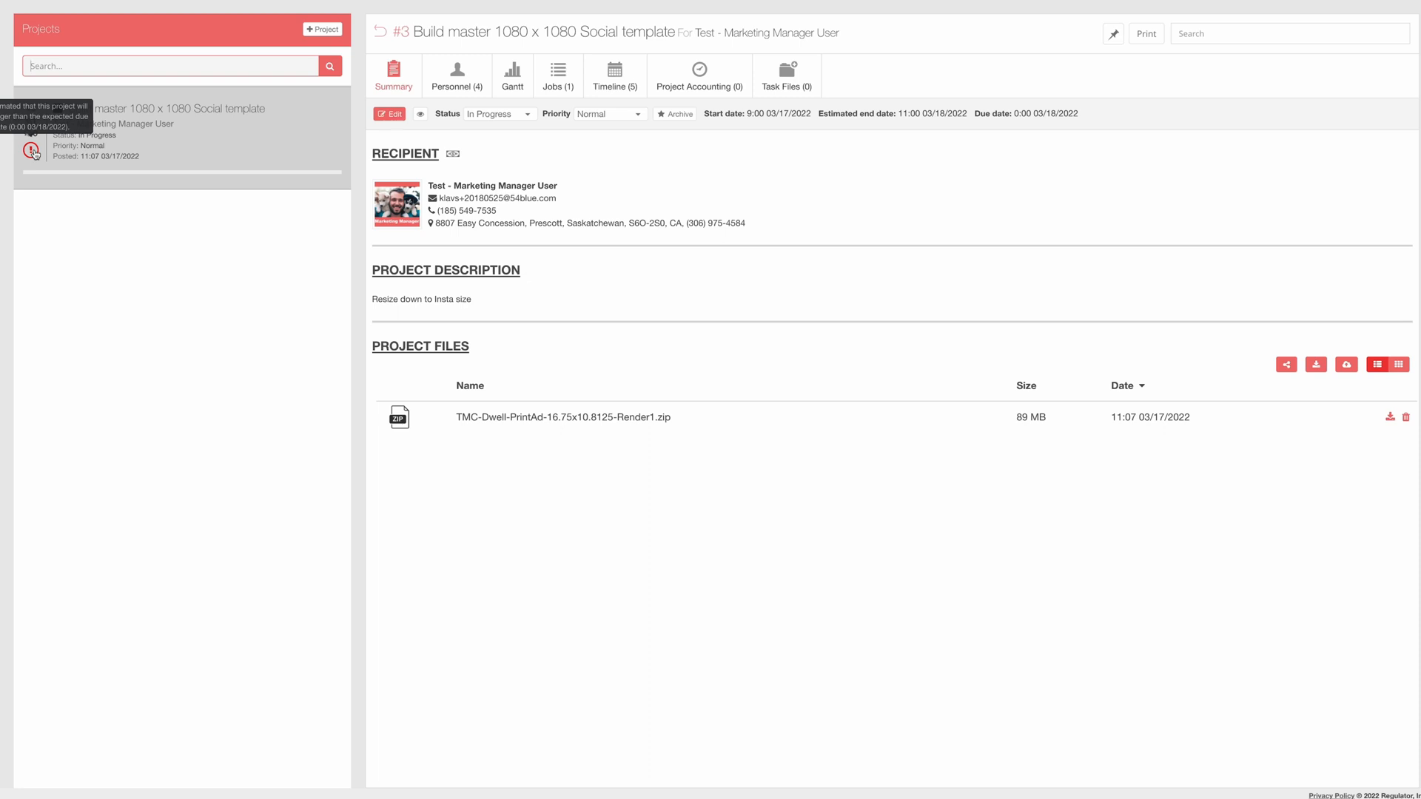
pyautogui.click(557, 74)
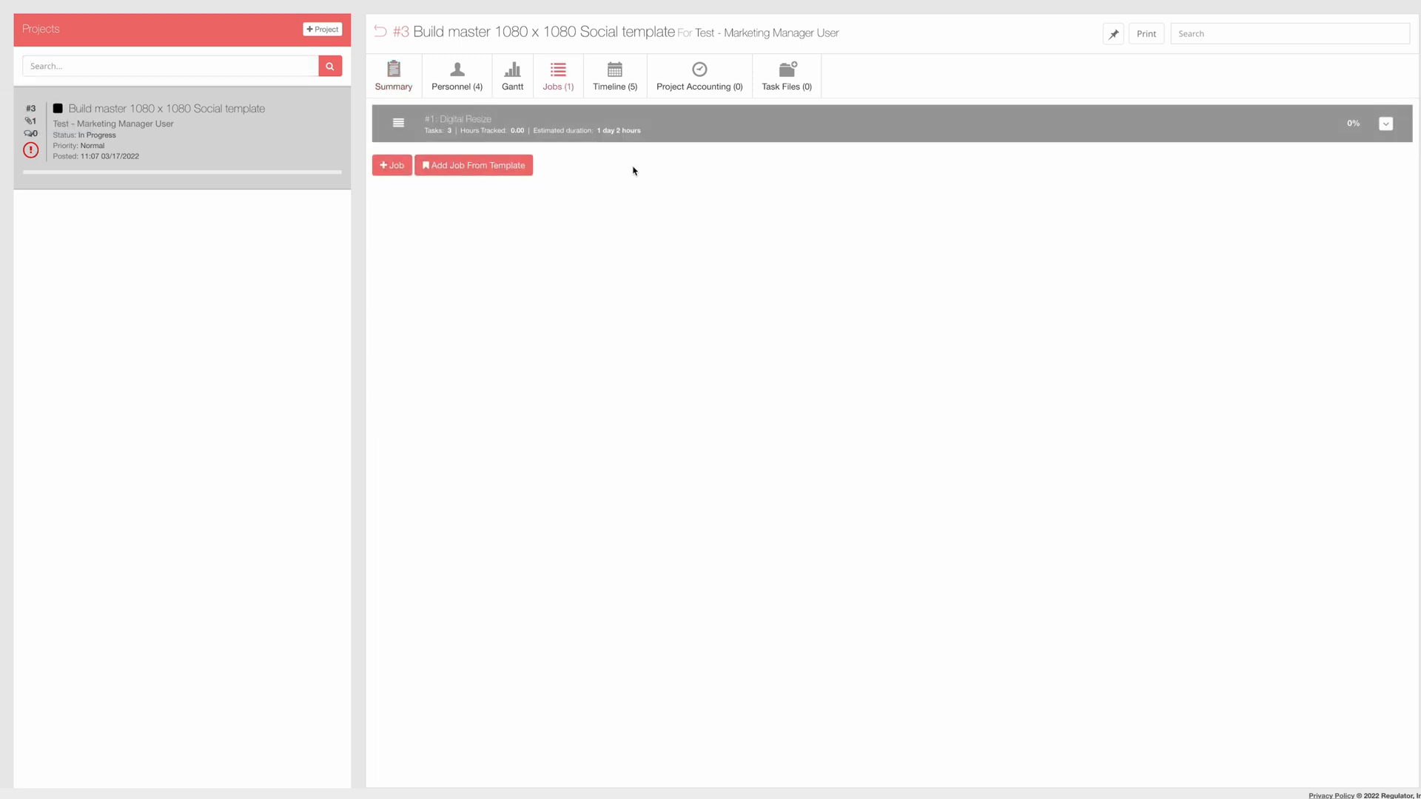
pyautogui.click(649, 125)
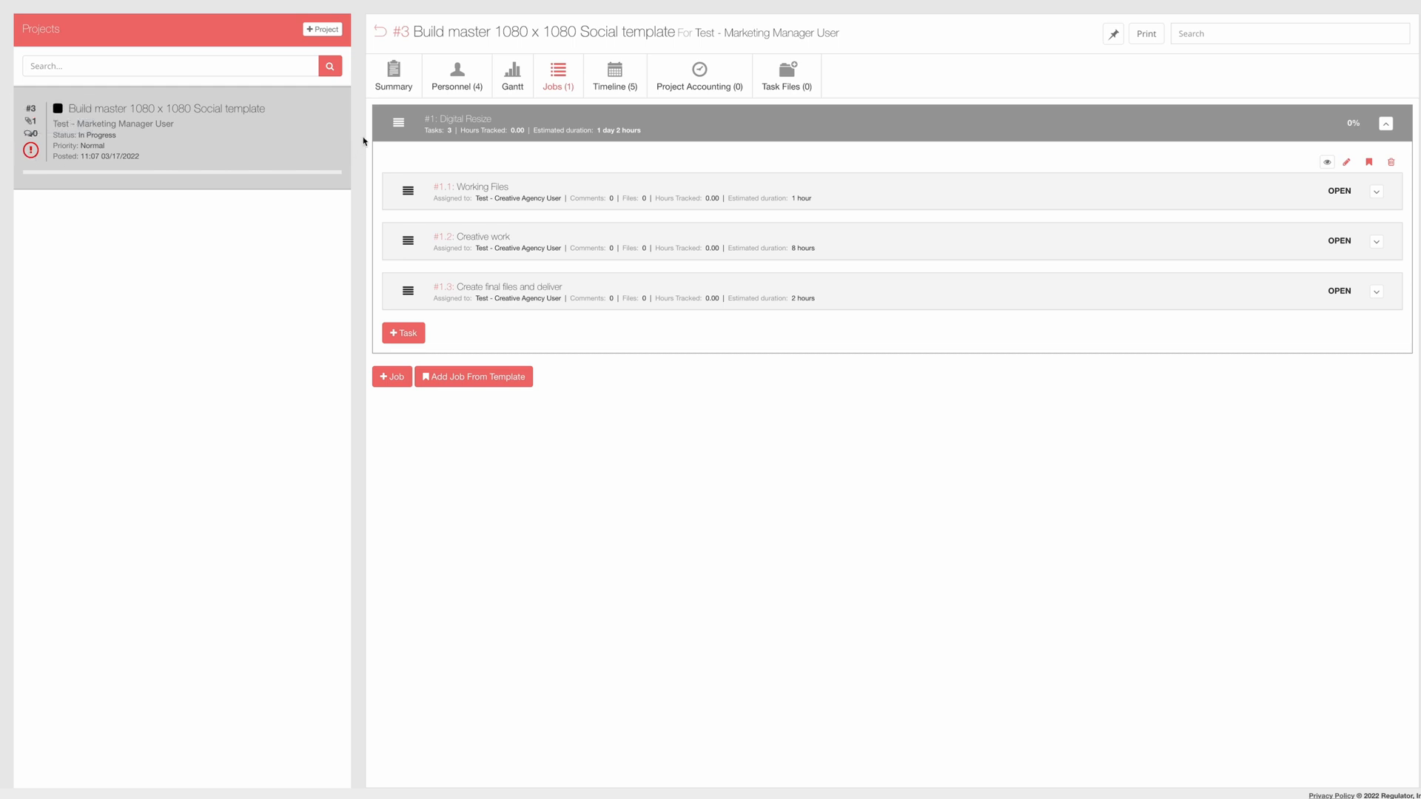
# Edit the project from its summary, set the due date to 03/21/2022, and finish at the additional personnel stage.
pyautogui.click(390, 81)
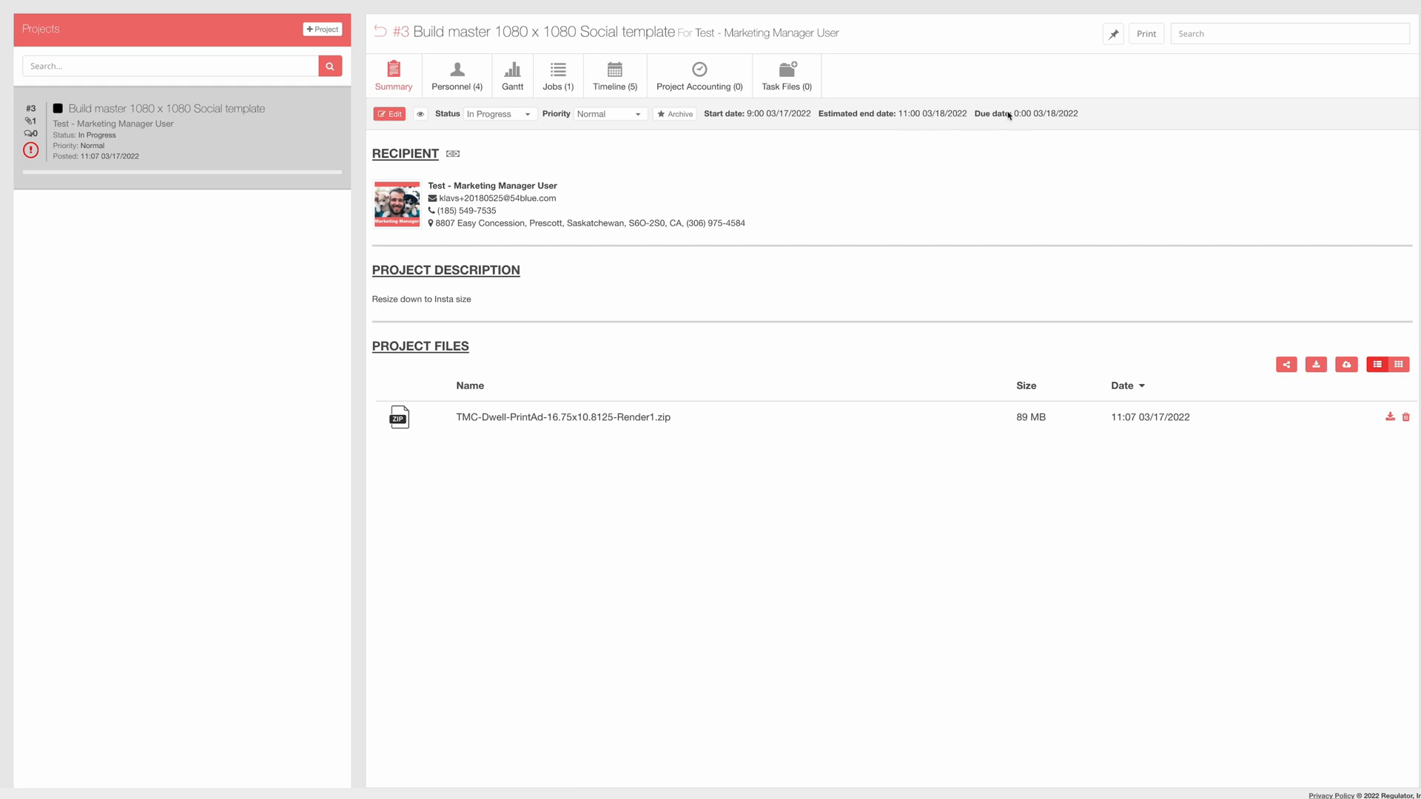
pyautogui.click(394, 118)
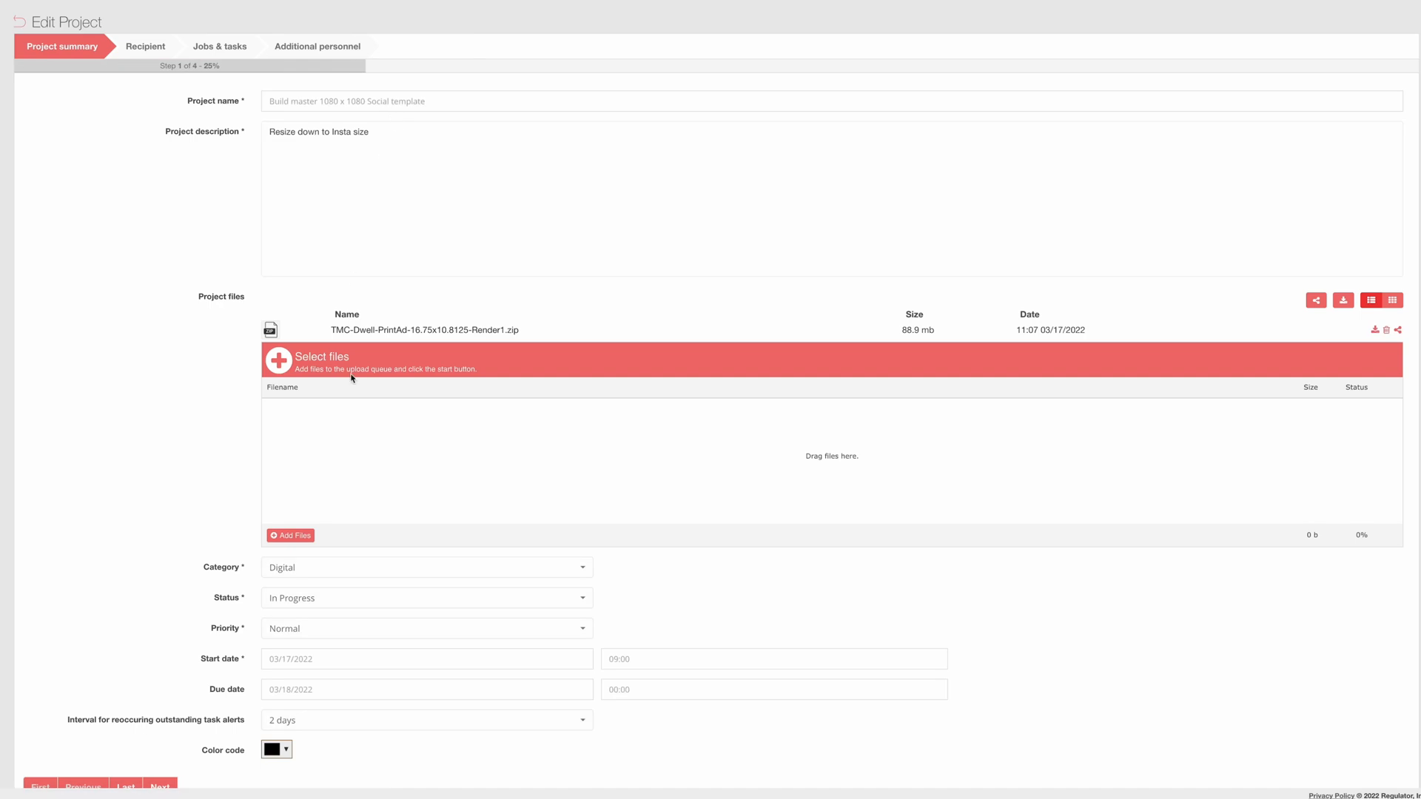
pyautogui.click(311, 690)
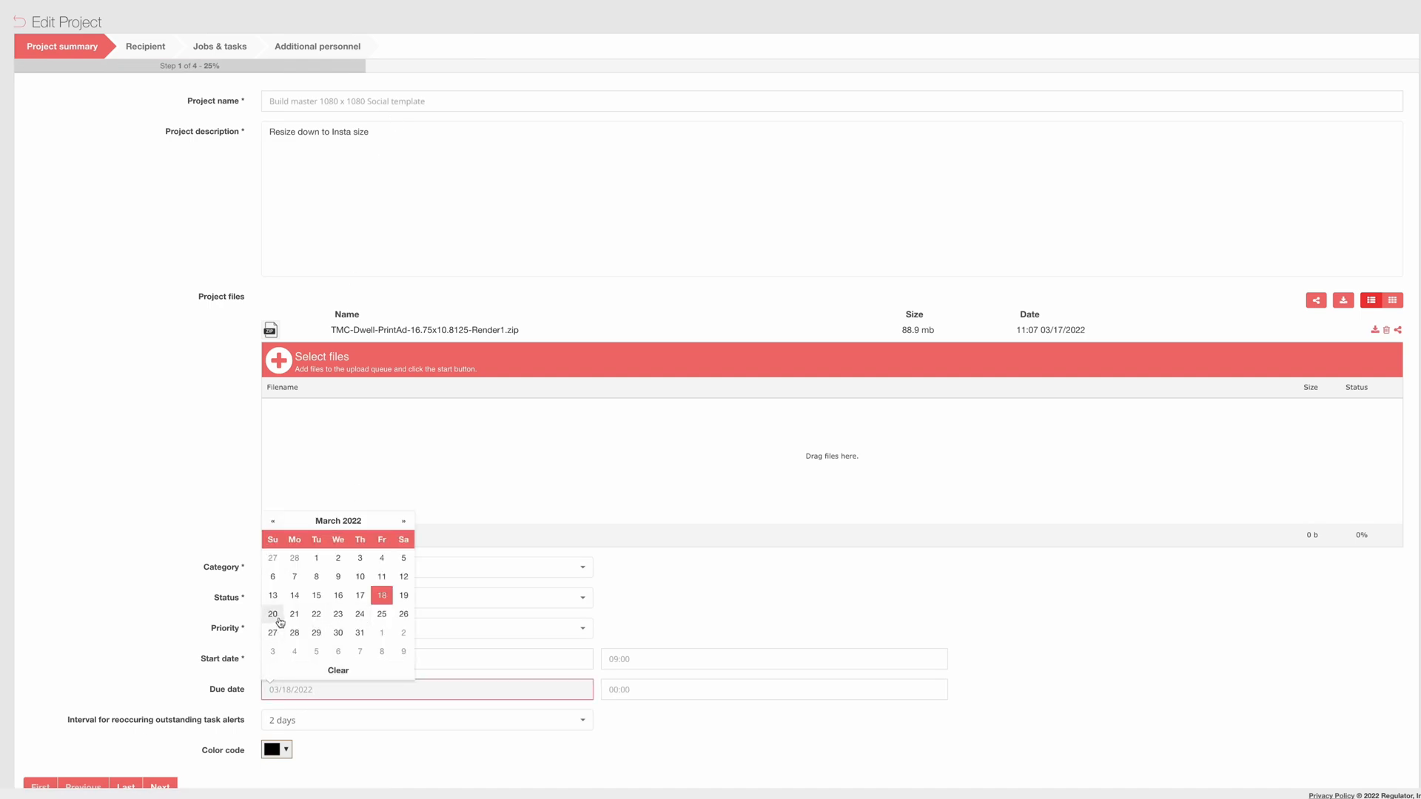
pyautogui.click(299, 616)
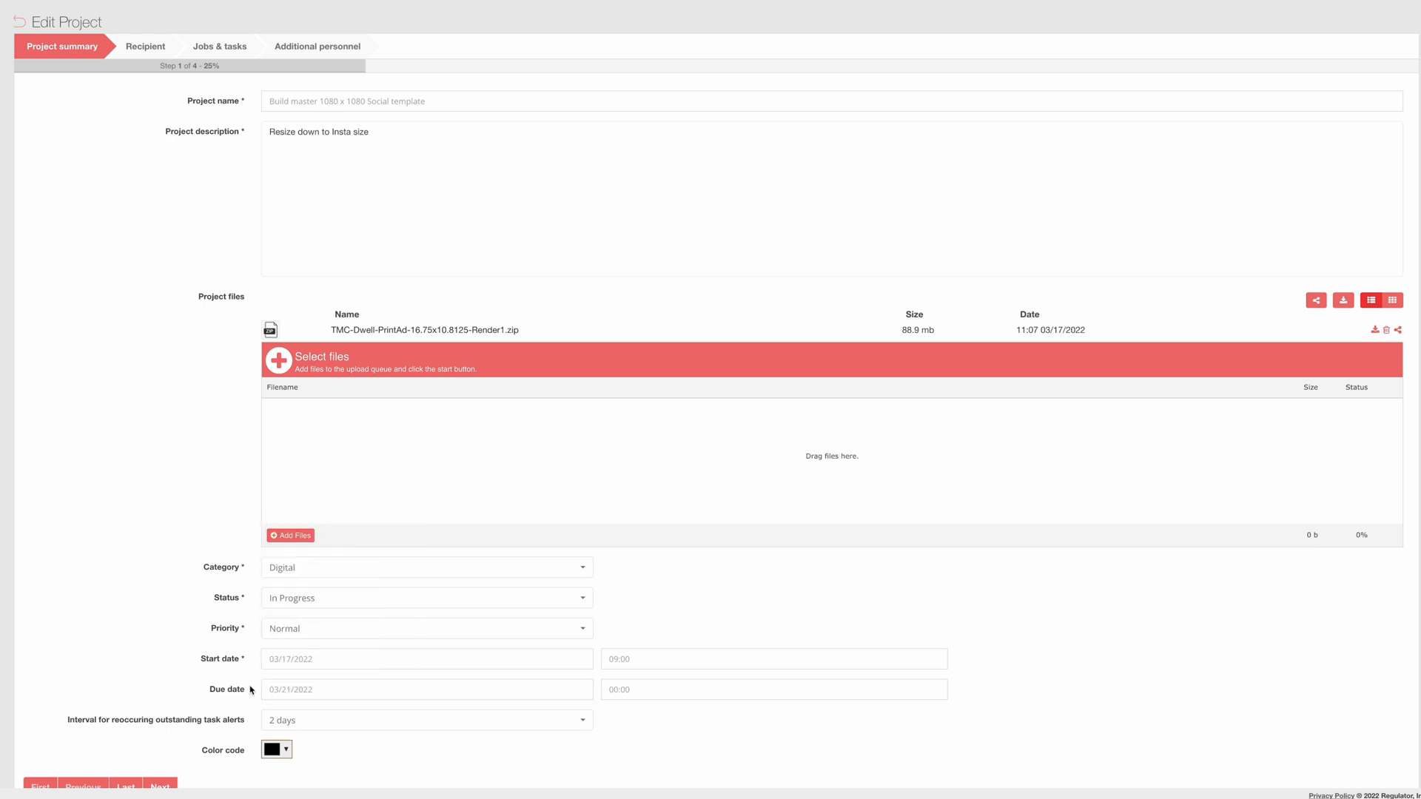
pyautogui.scroll(-1, 170, 603)
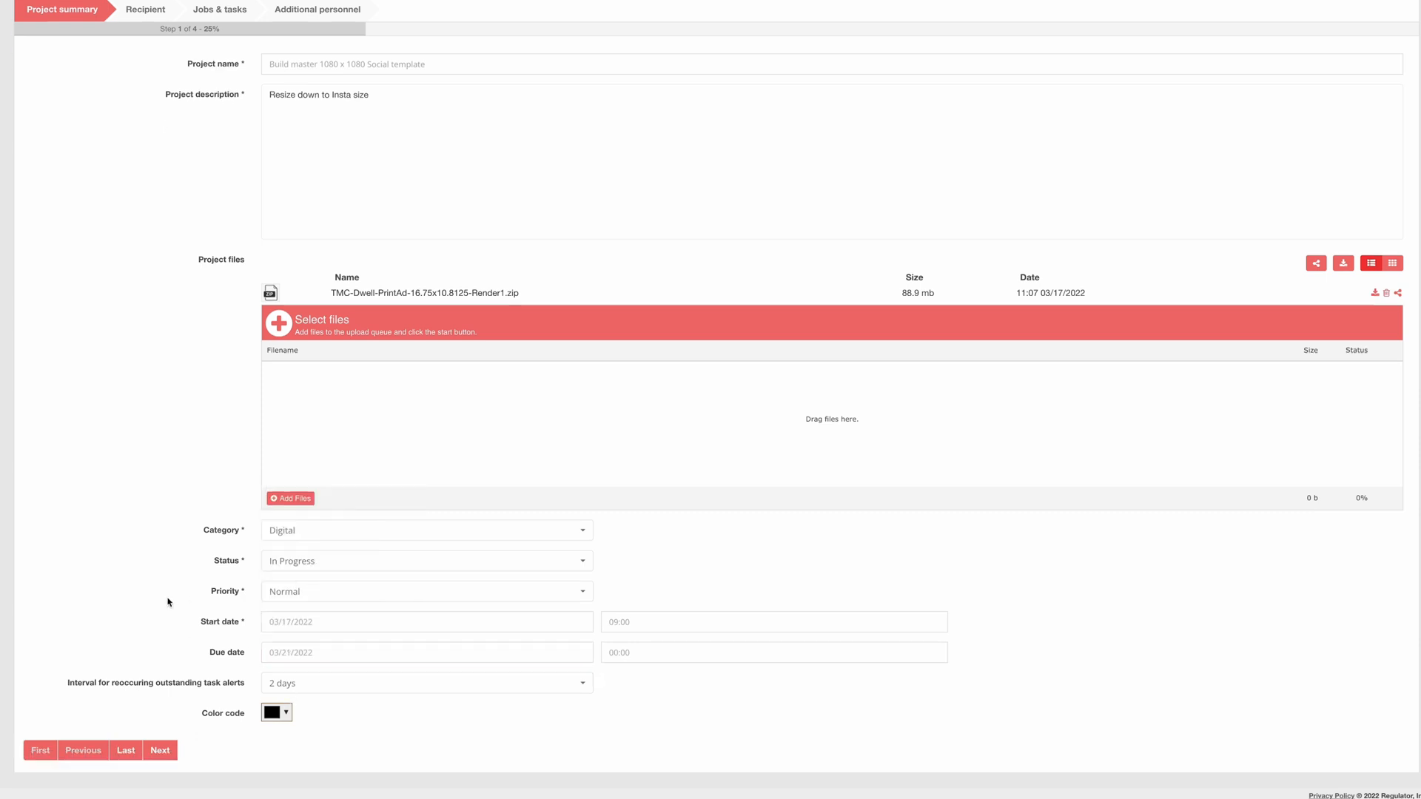
pyautogui.click(131, 752)
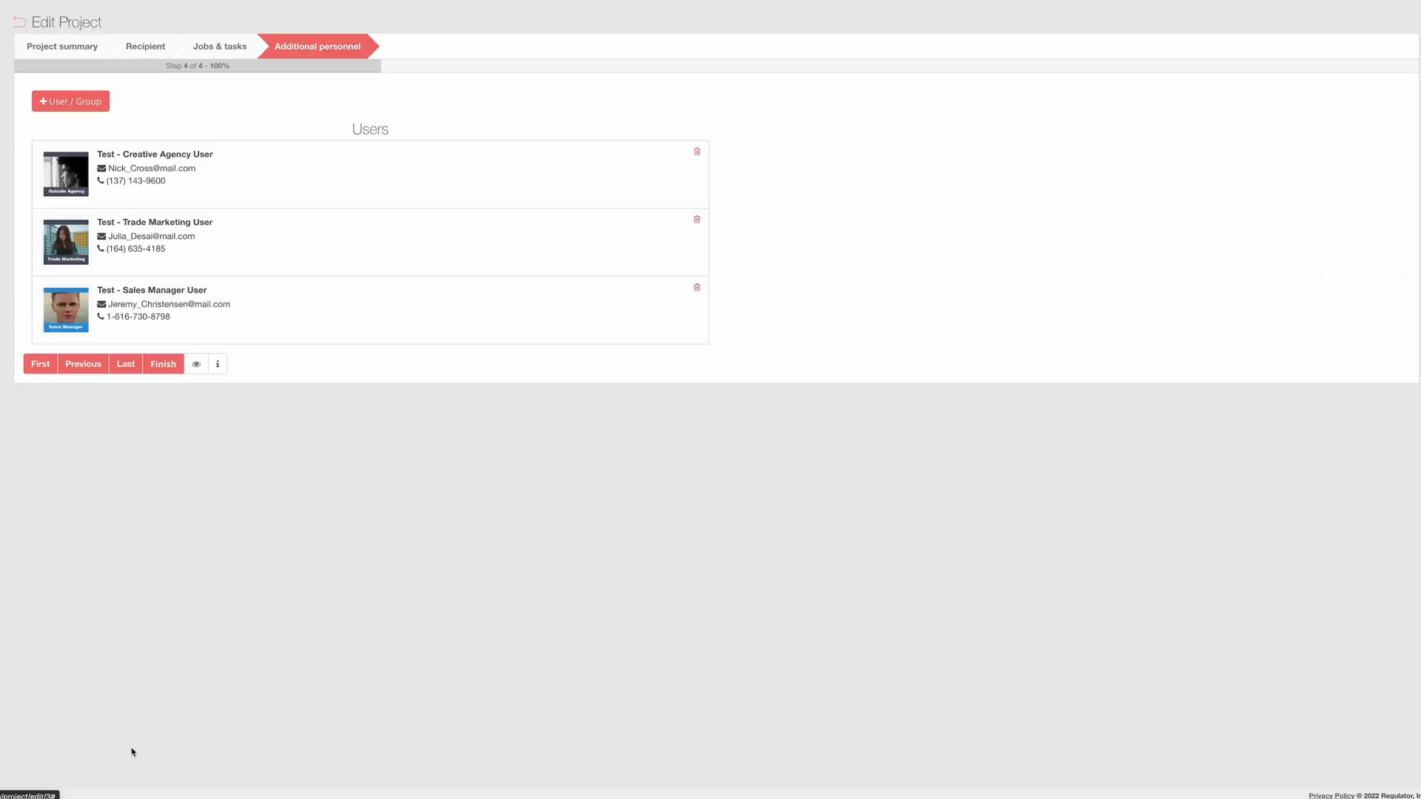
pyautogui.click(162, 367)
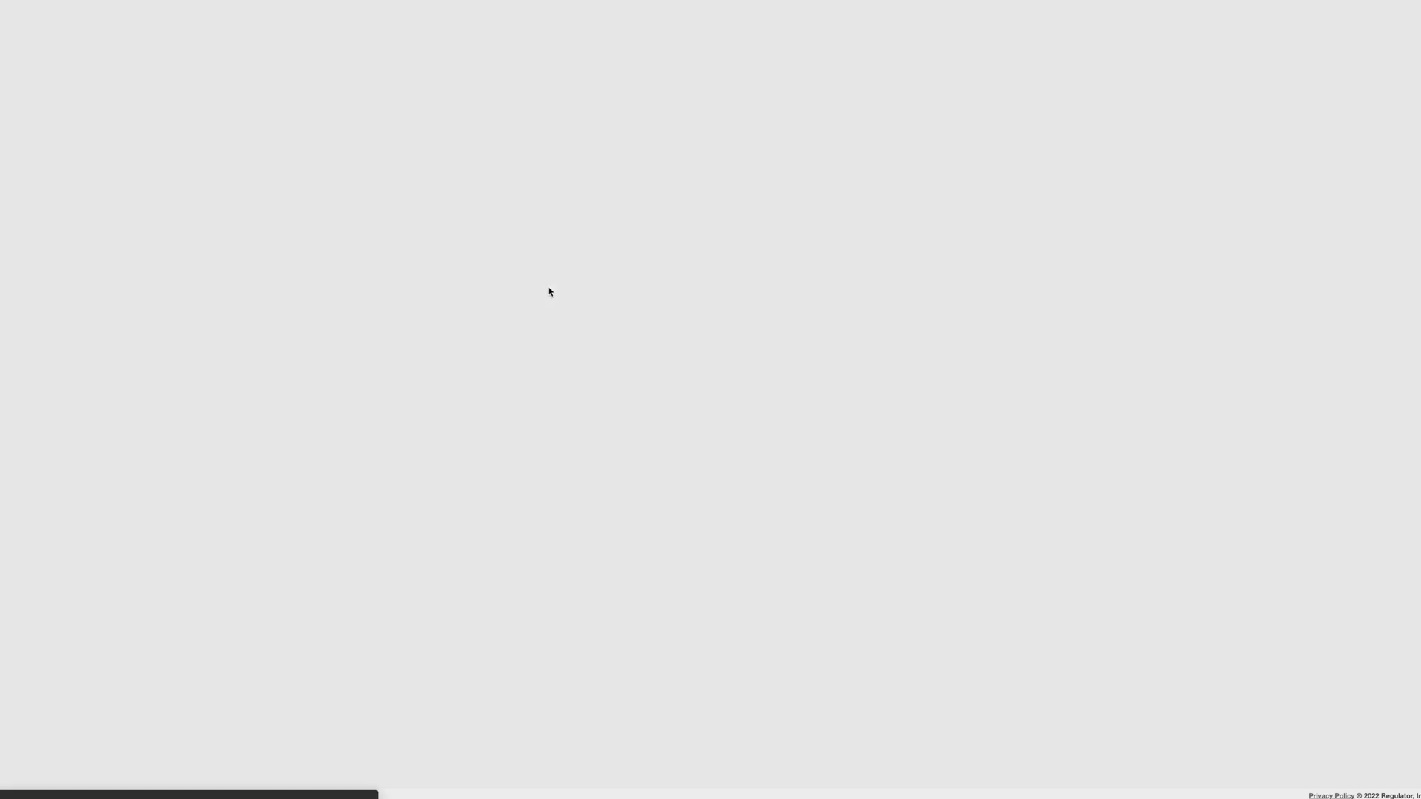